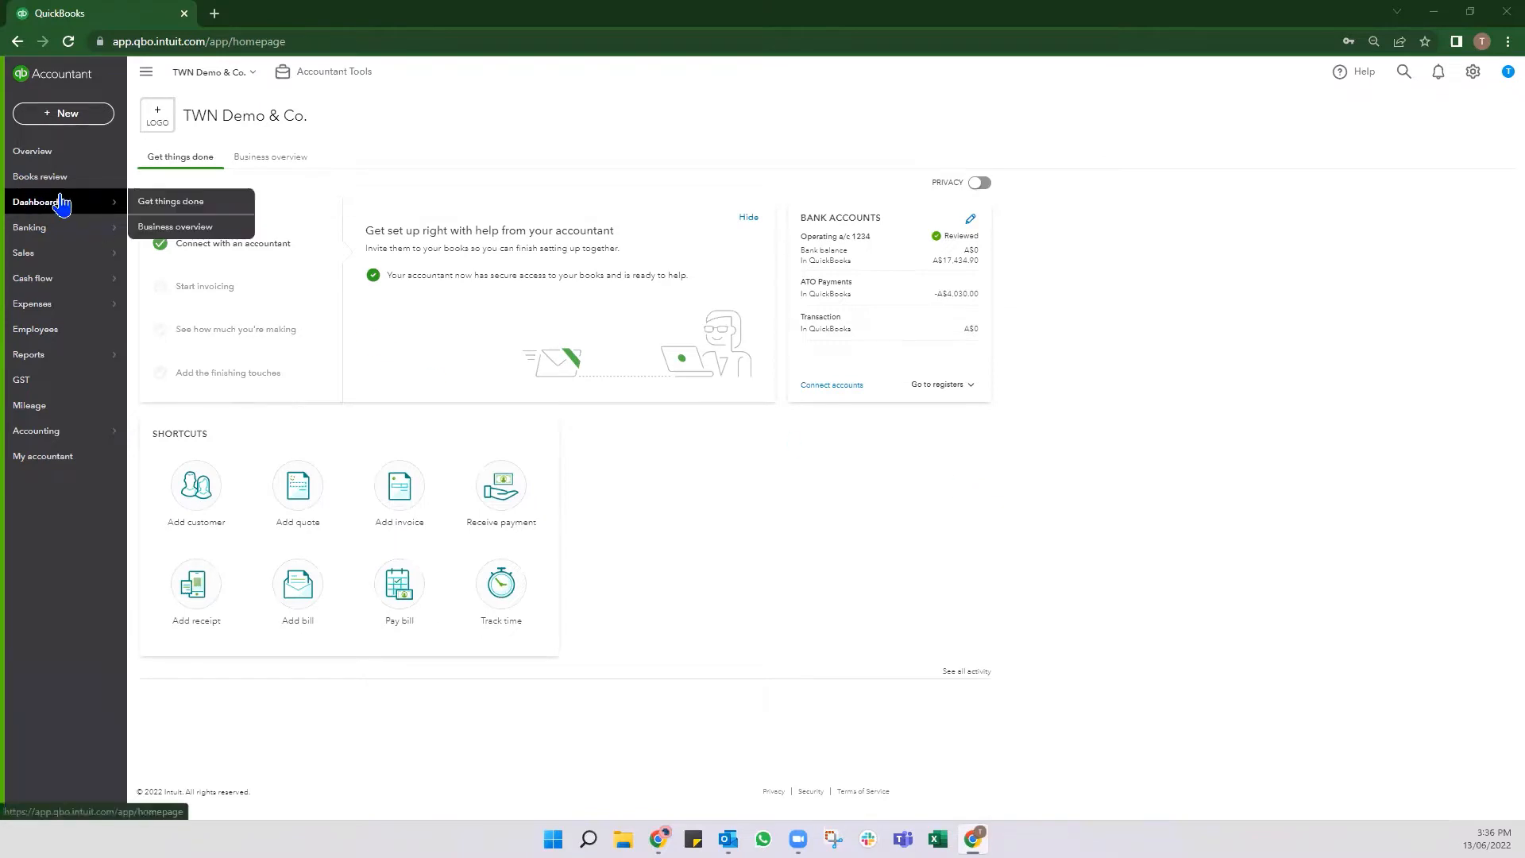
- Open Prep for taxes, keep tax year 2021 selected and save the accounting method as Accrual basis
click(305, 70)
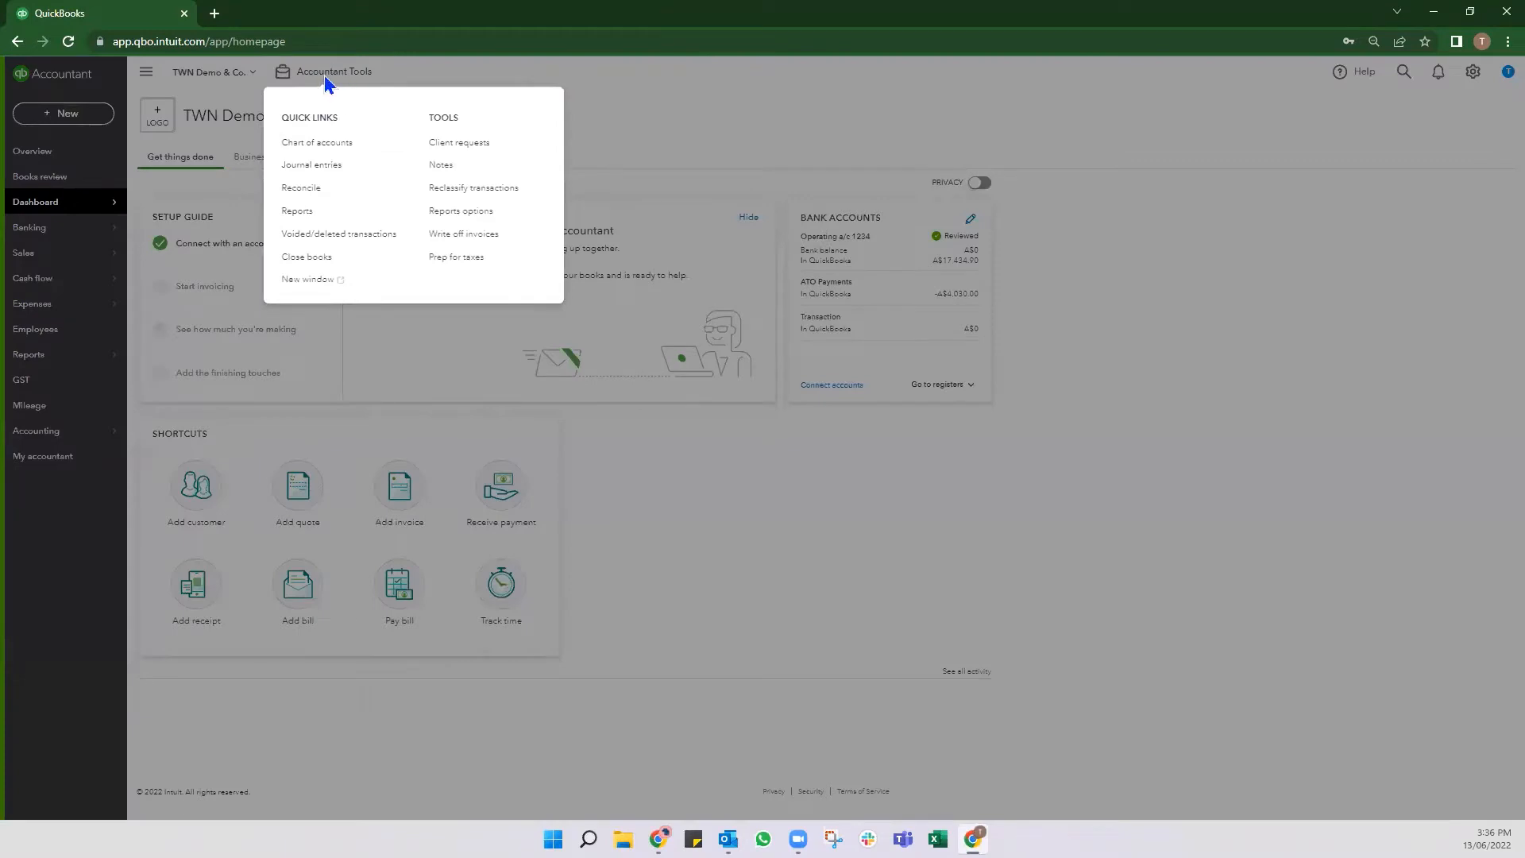
click(458, 258)
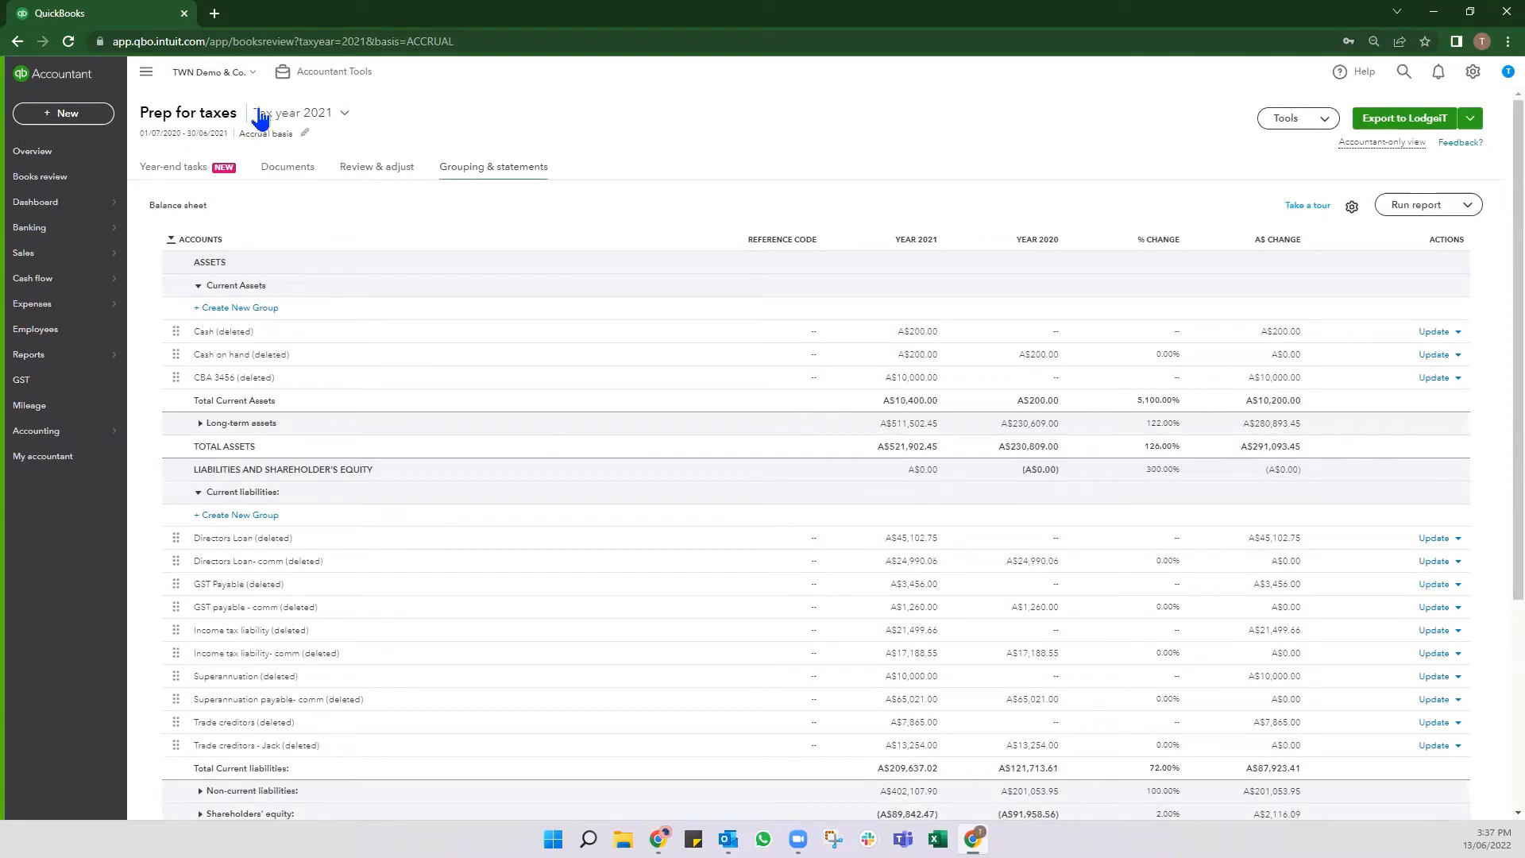
click(343, 116)
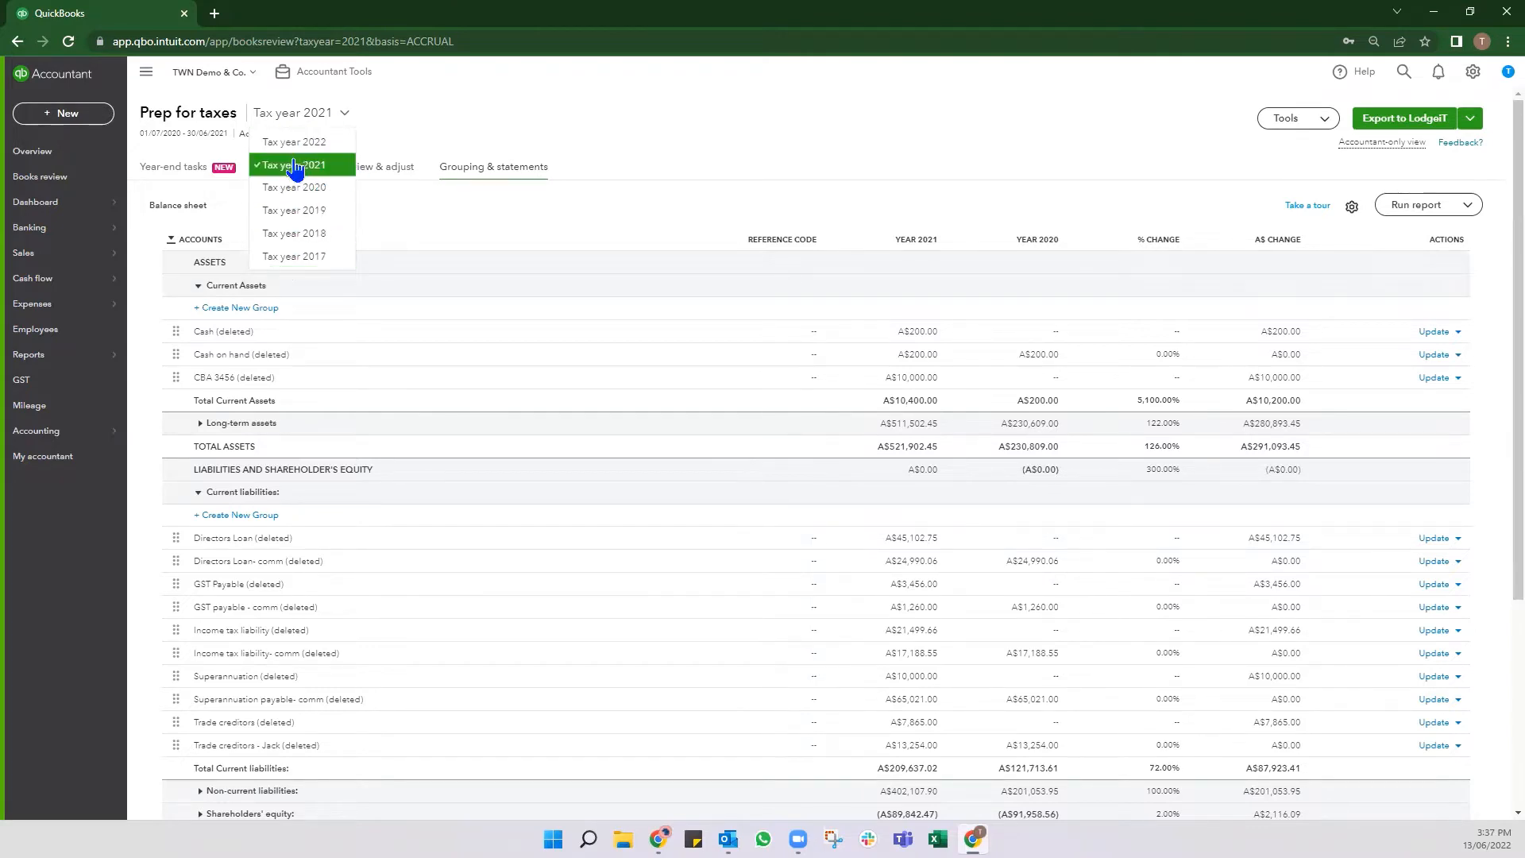
click(429, 129)
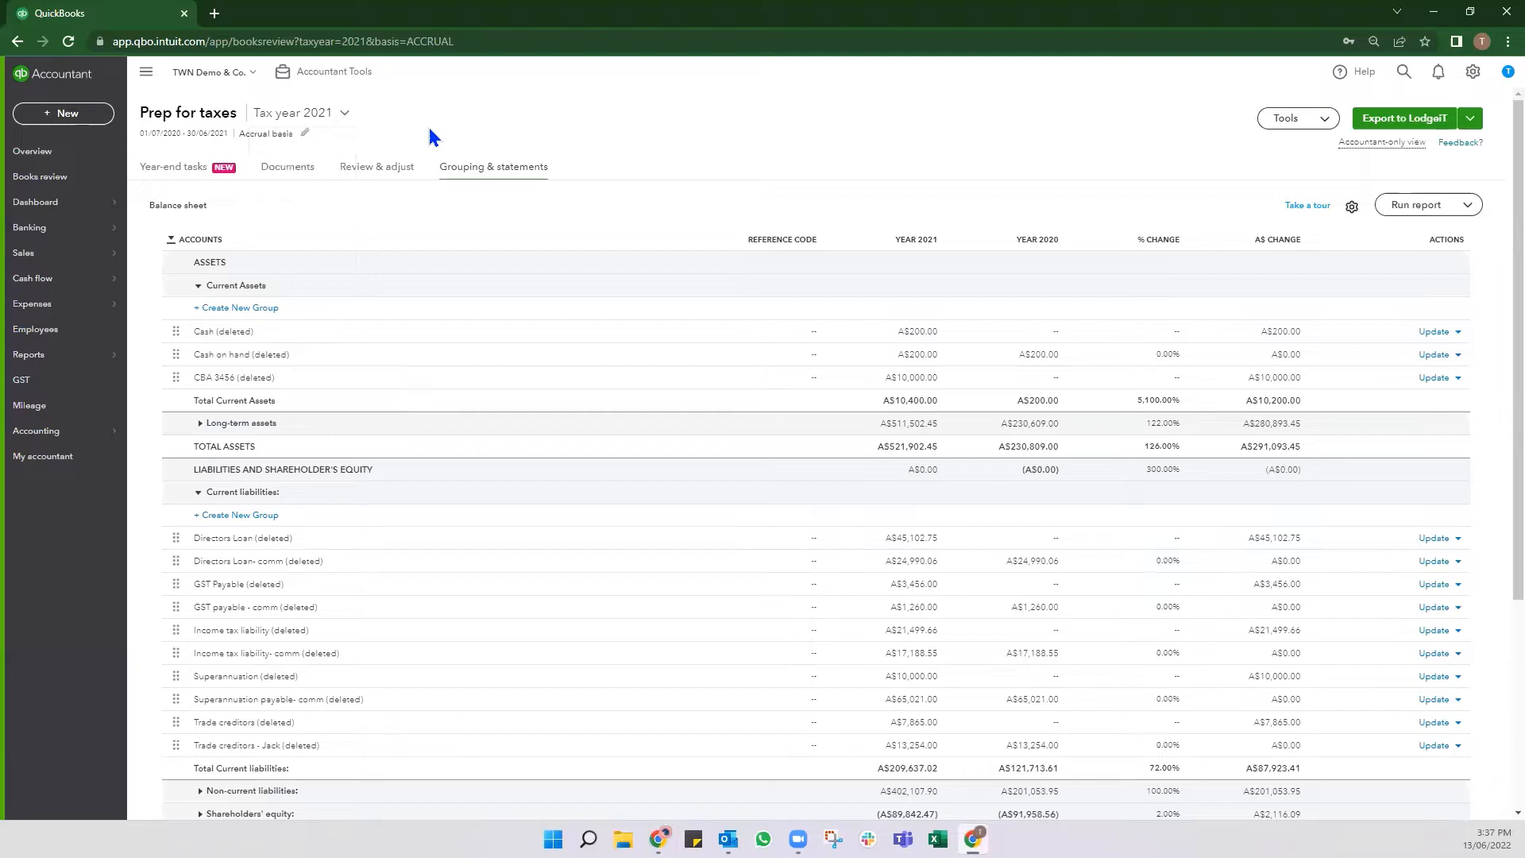
click(273, 135)
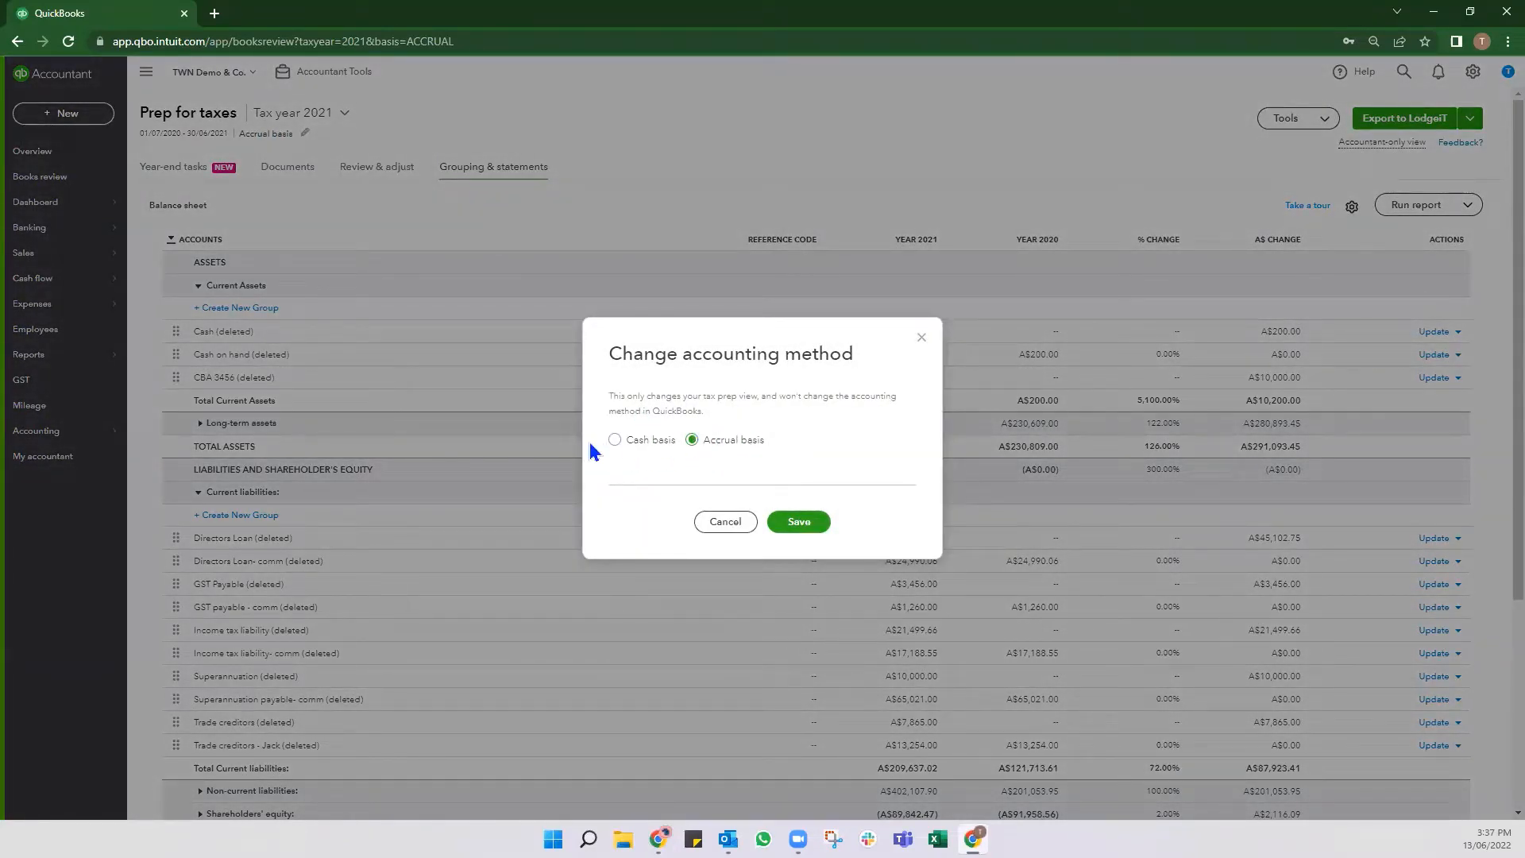
click(794, 524)
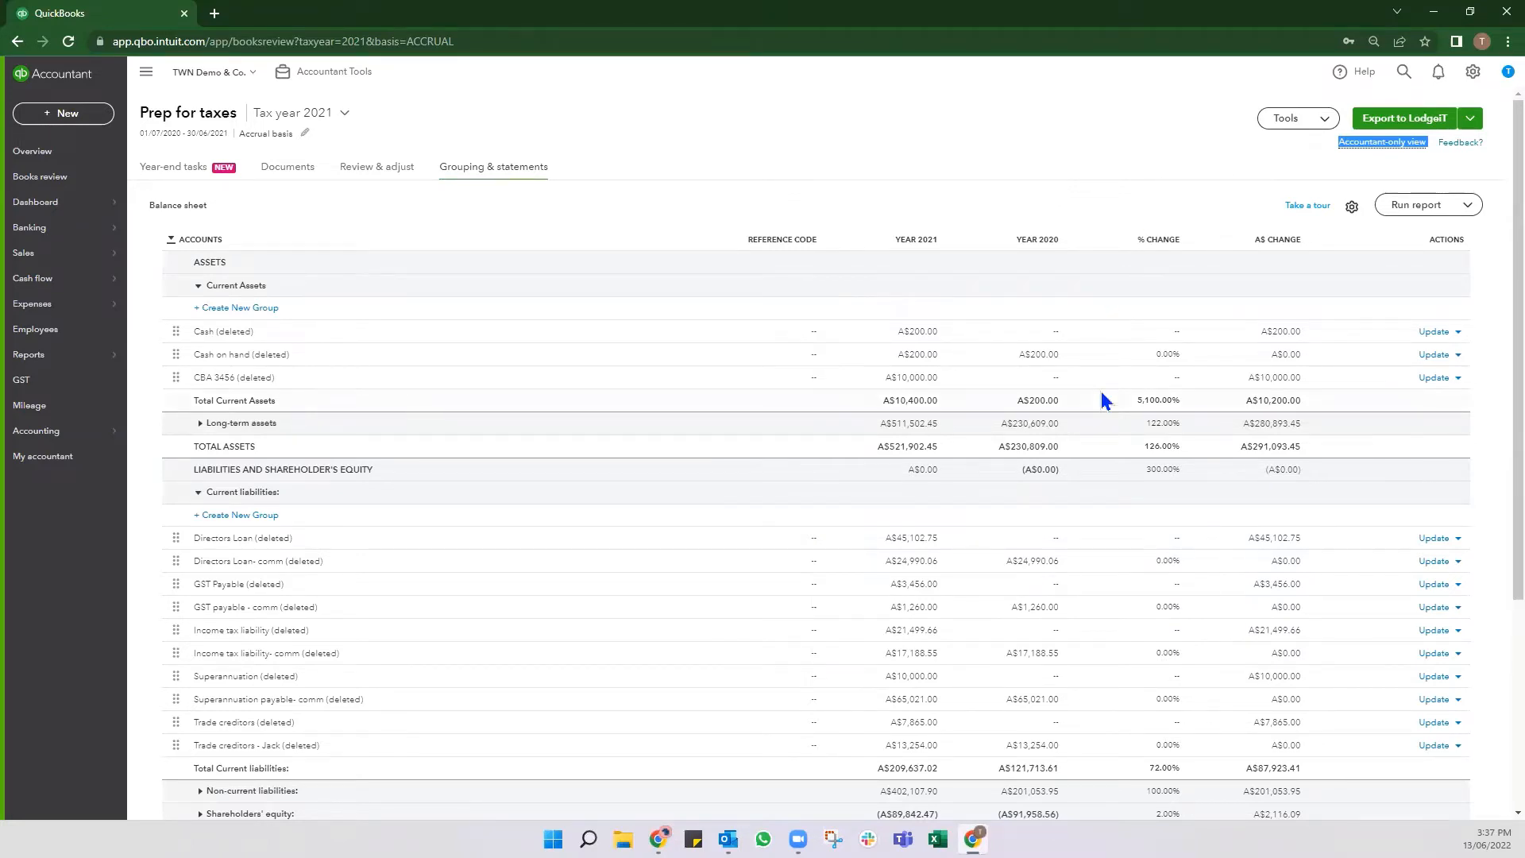
- Open the year-end tasks and view the editable details of "Source all supporting documentation" without changing them
scroll(1101, 390, down, 2)
scroll(327, 361, up, 2)
click(162, 179)
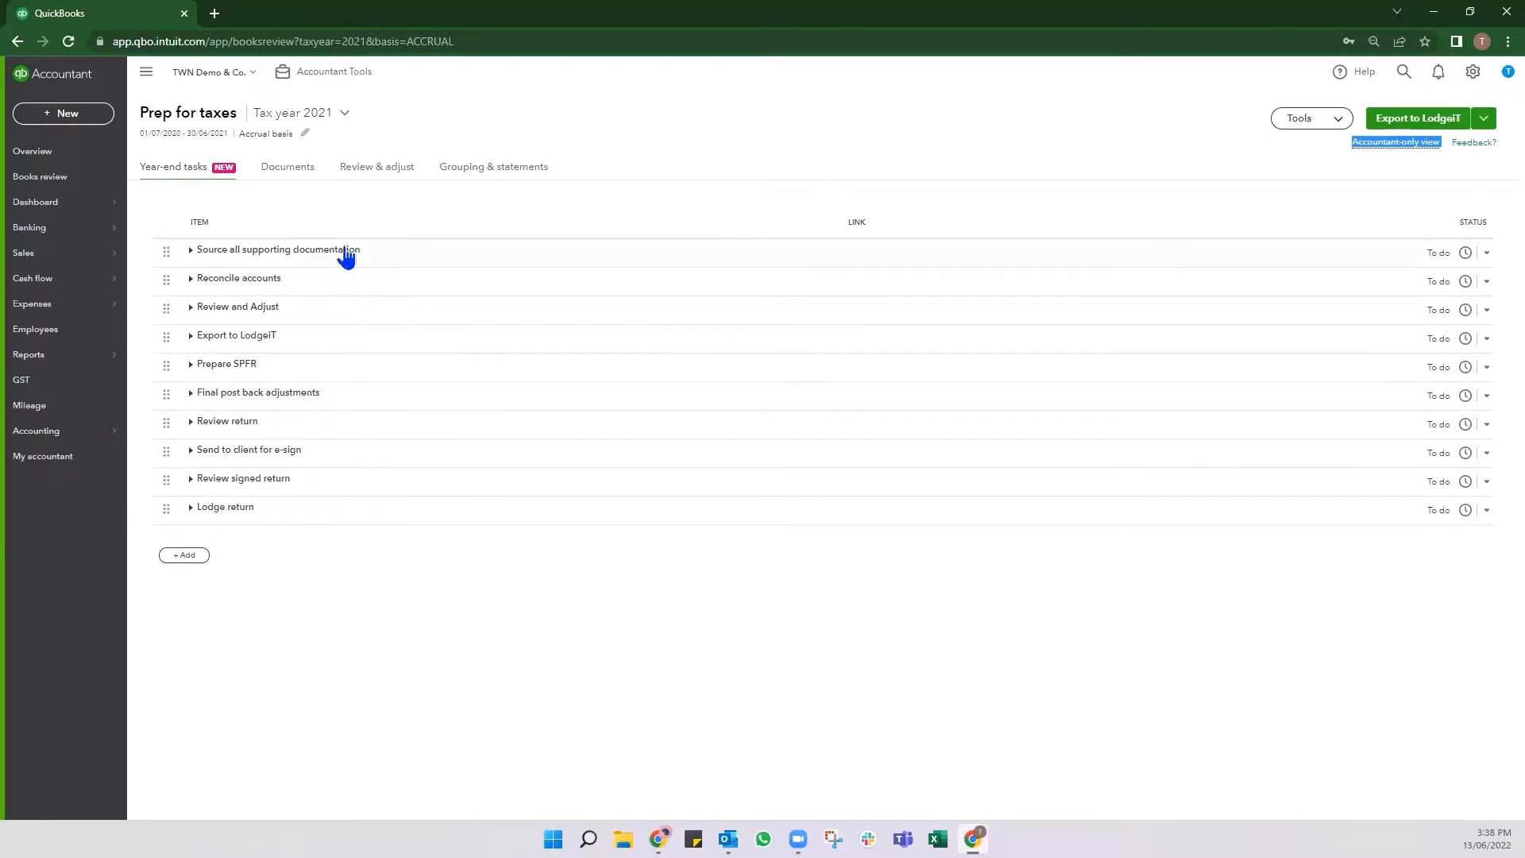
click(225, 253)
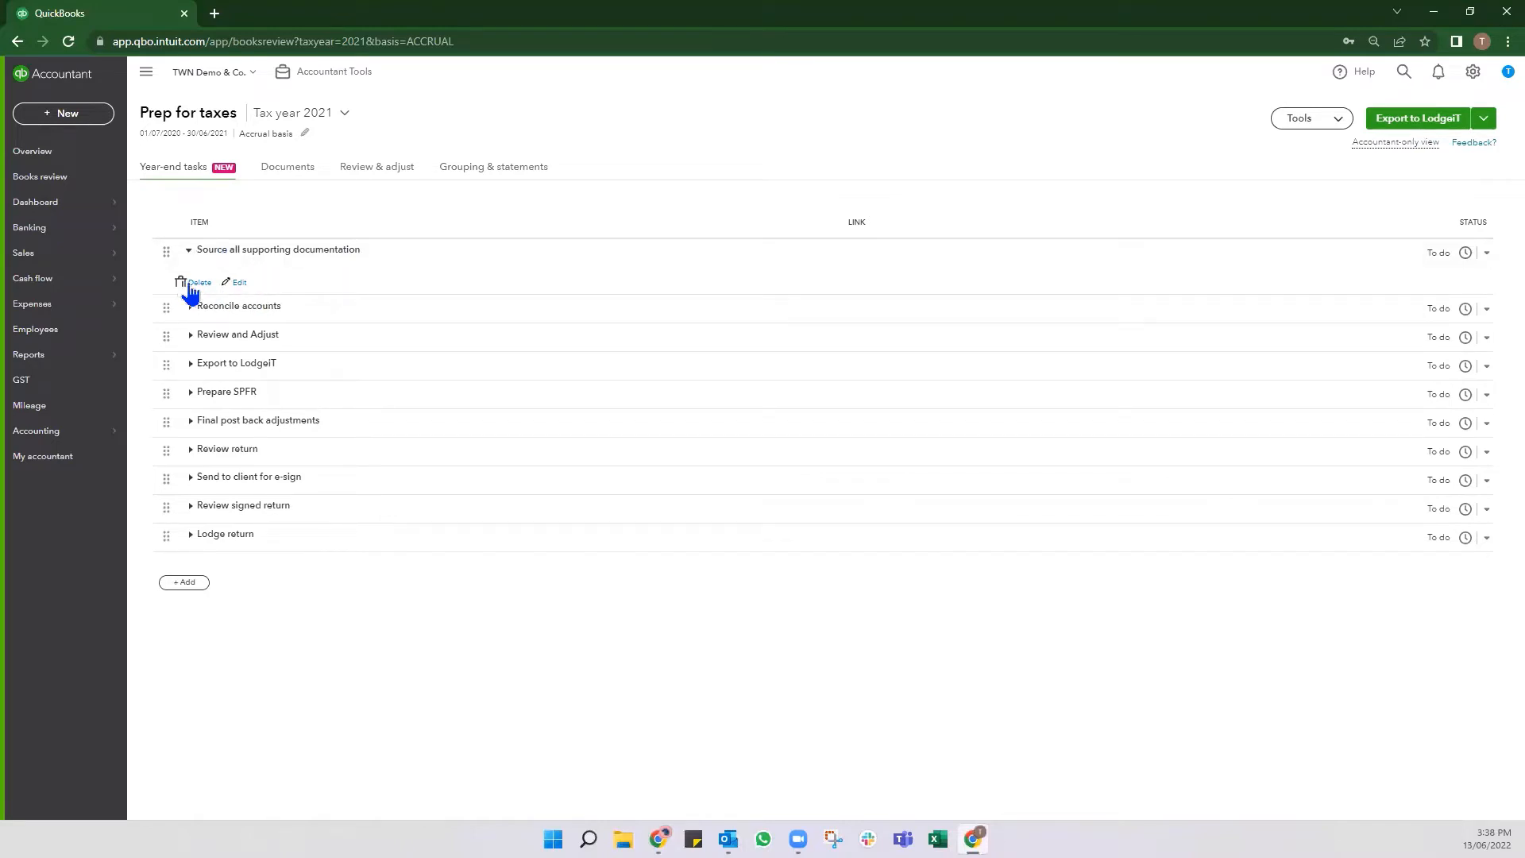
click(234, 283)
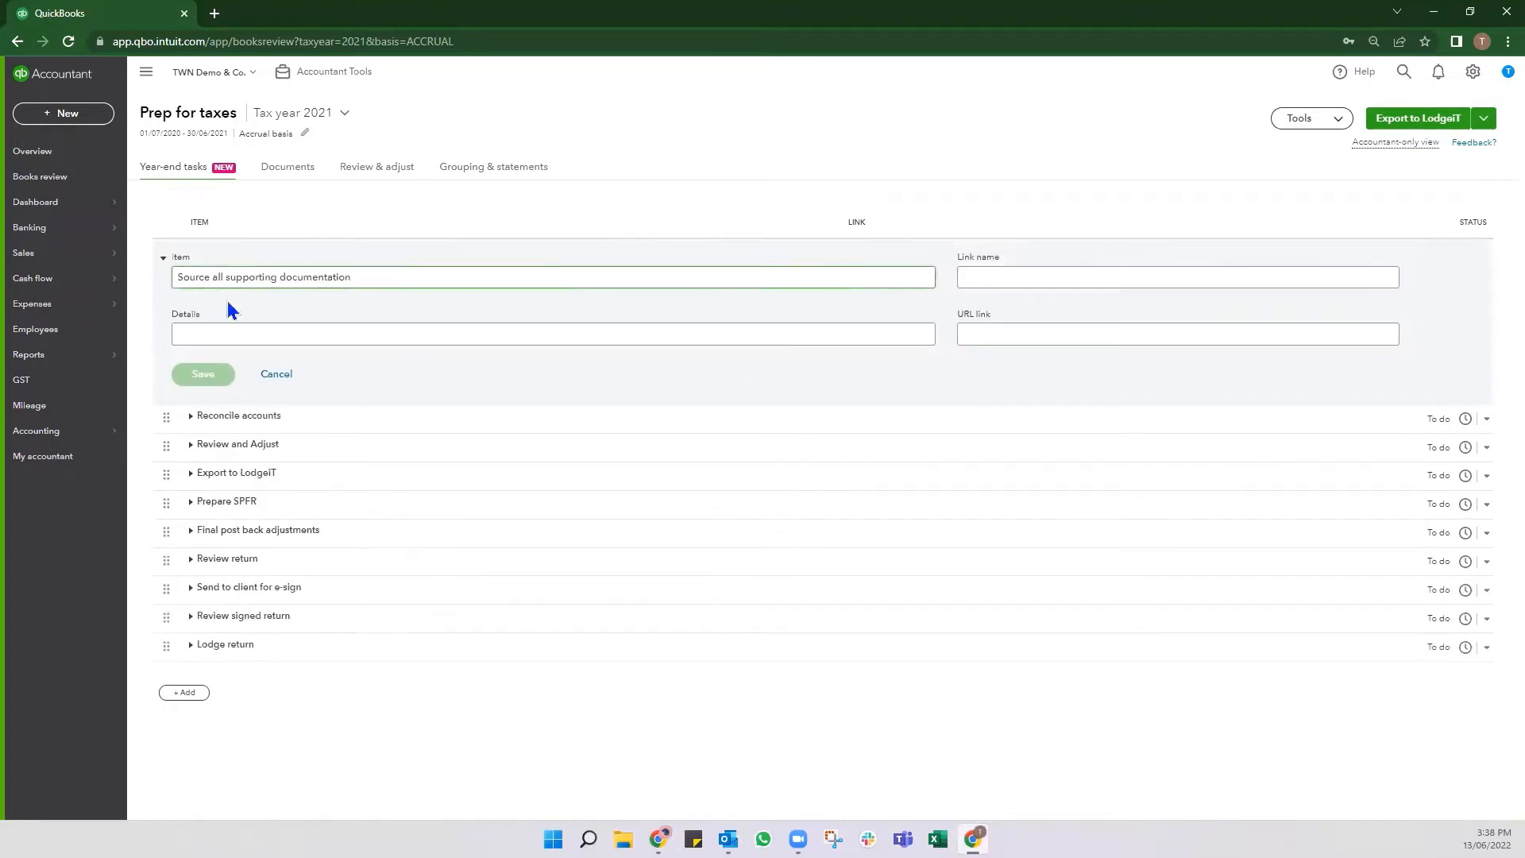
click(277, 374)
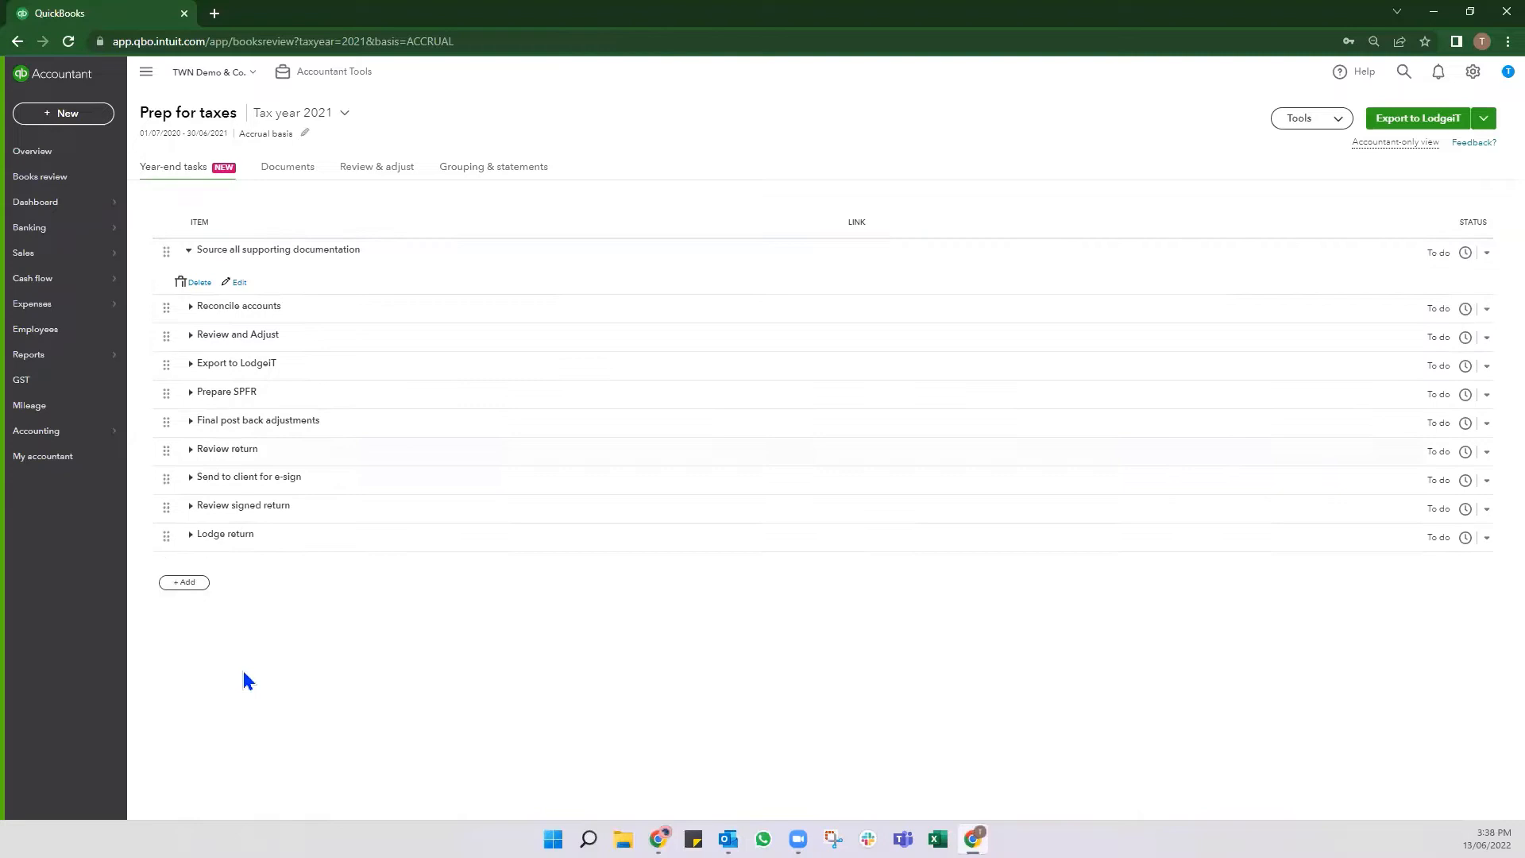
- Add a year-end task named "second reviewer" and save it
click(172, 577)
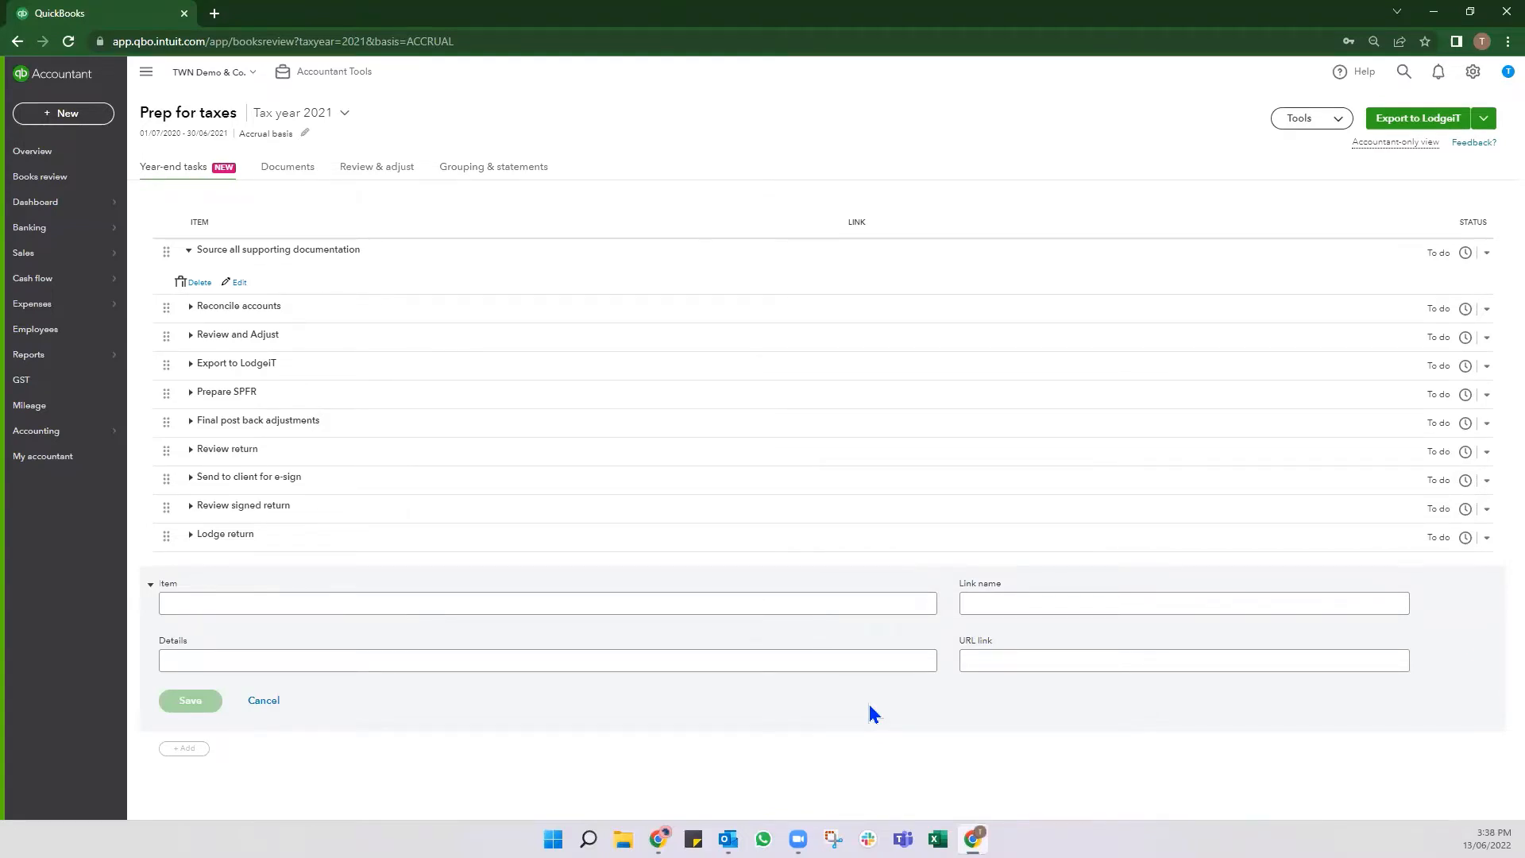
click(427, 602)
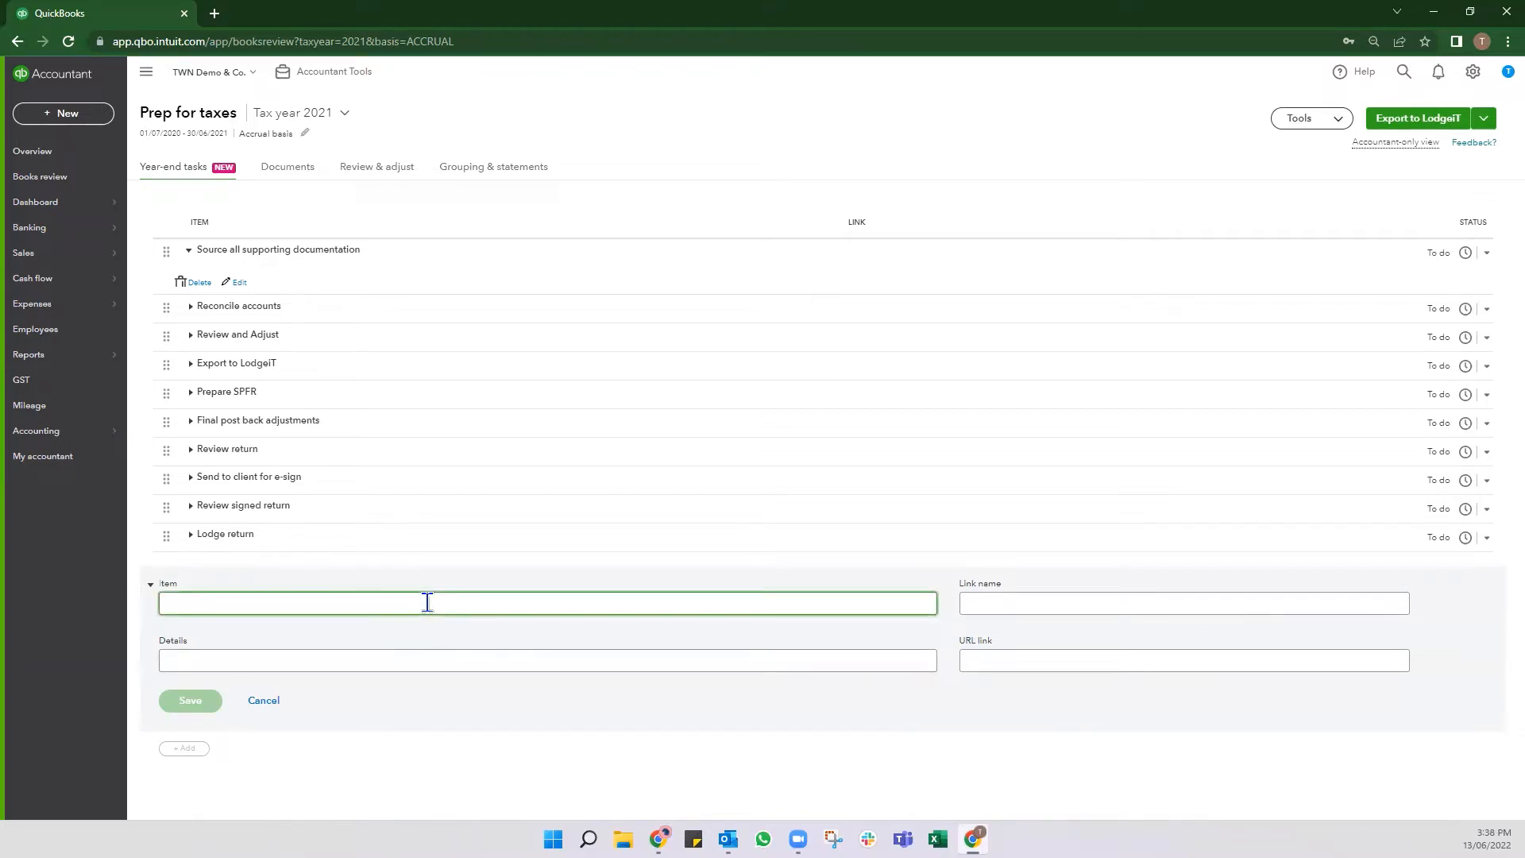
text(second)
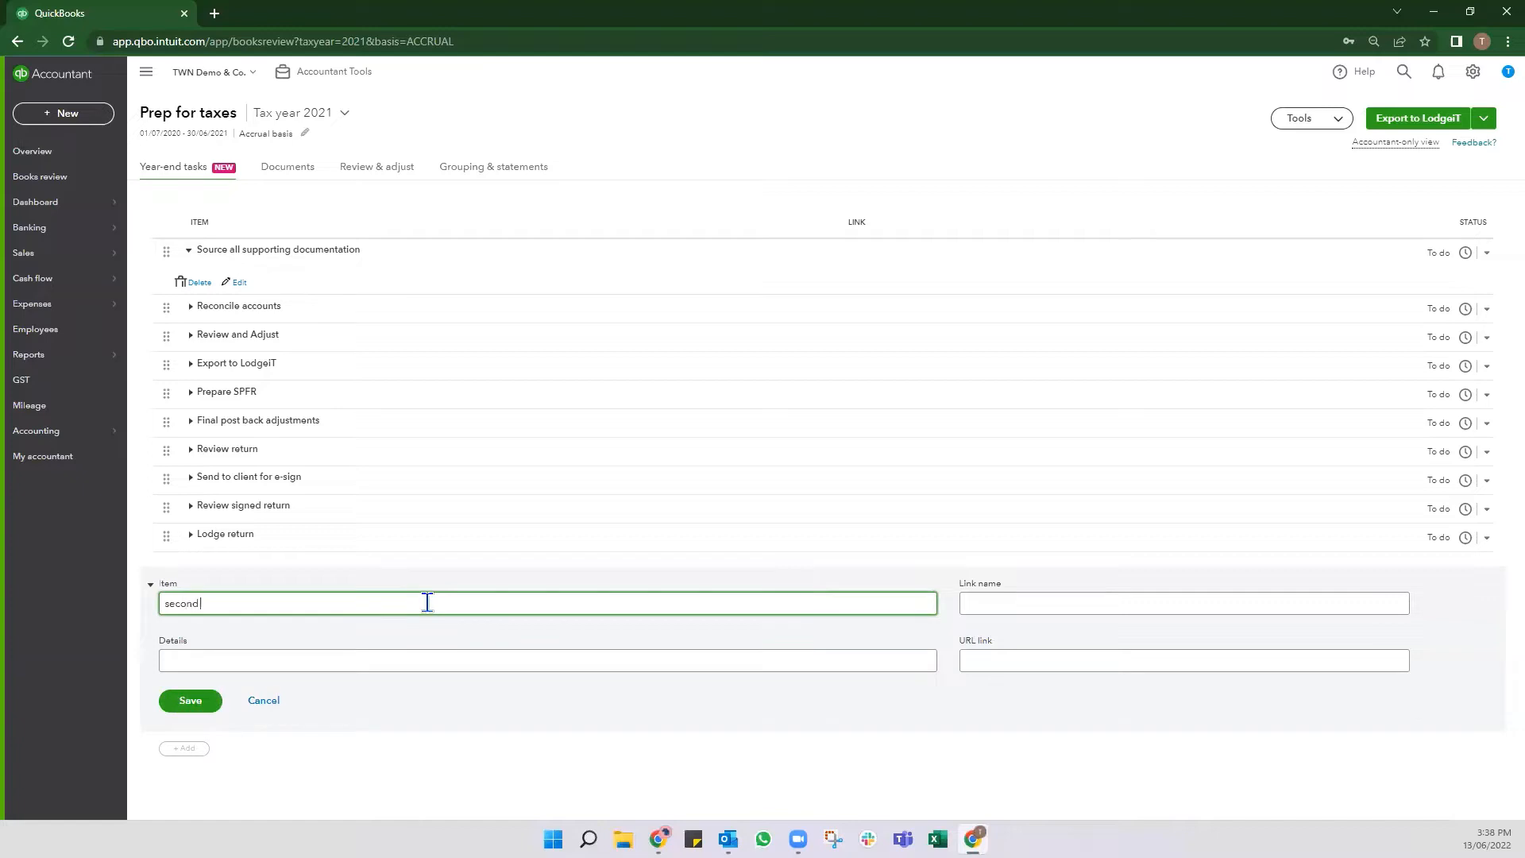
text( revieer)
key(BackSpace)
key(BackSpace)
text(wer)
click(183, 702)
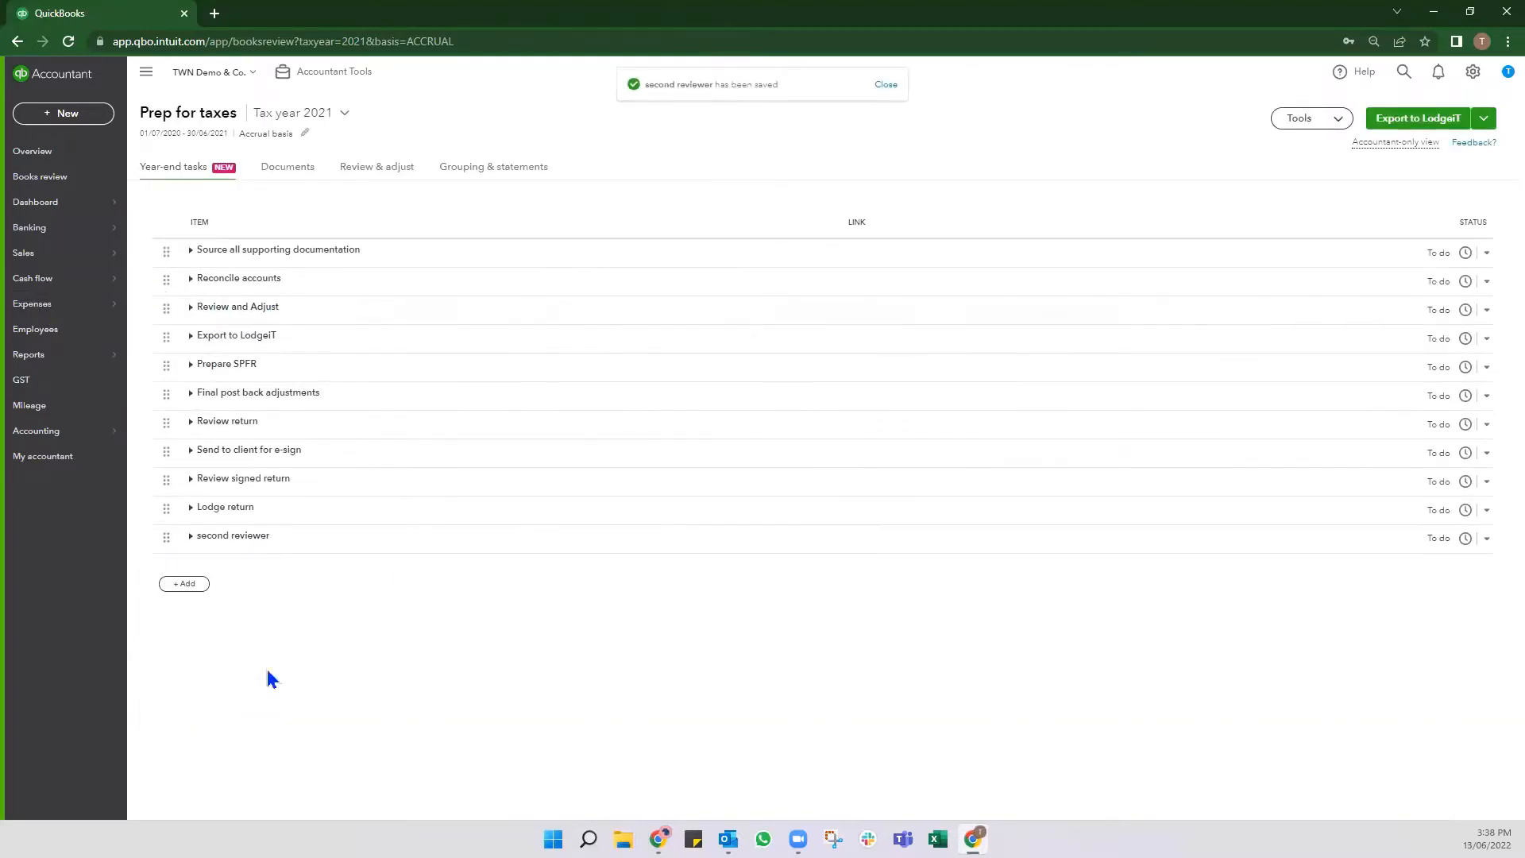
- Move the "second reviewer" task directly below "Review and Adjust" in the year-end task list
drag(152, 541, 161, 541)
click(182, 540)
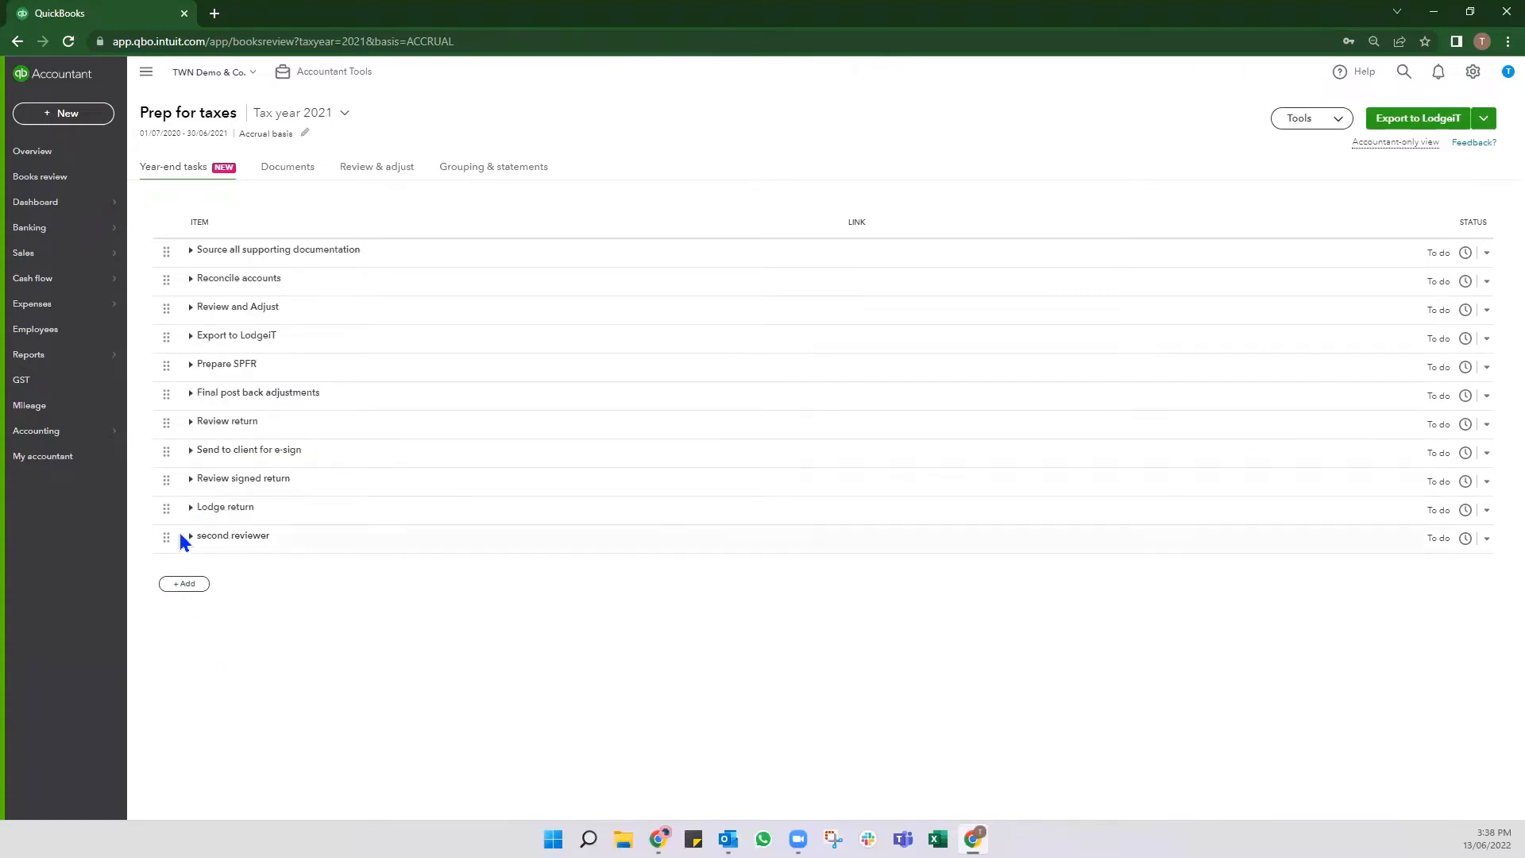
drag(167, 538, 179, 331)
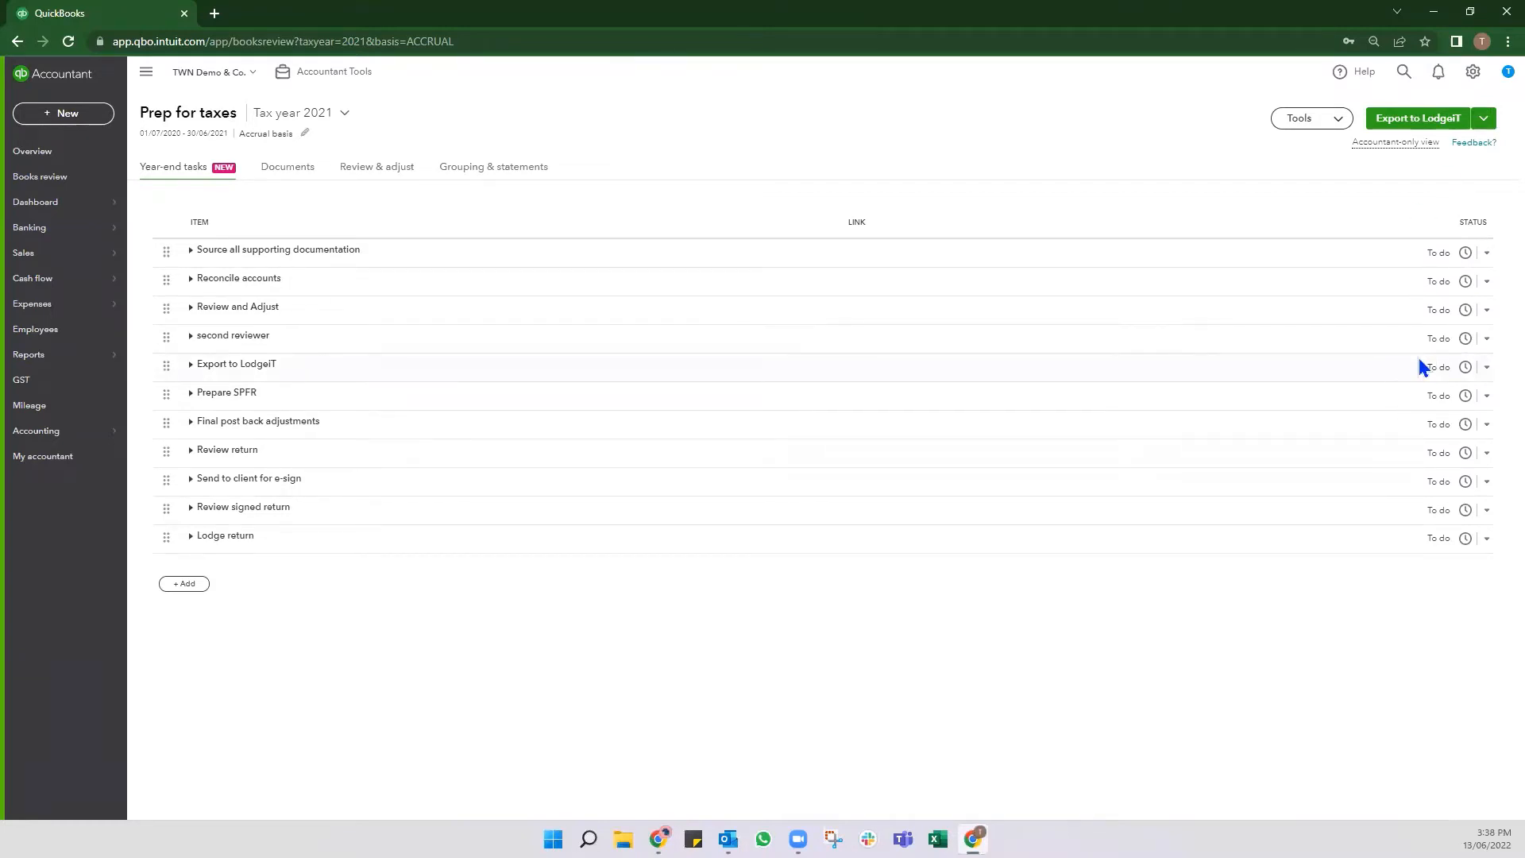
- Set the "Source all supporting documentation" task to Waiting and the "Reconcile accounts" task to Done
click(1487, 254)
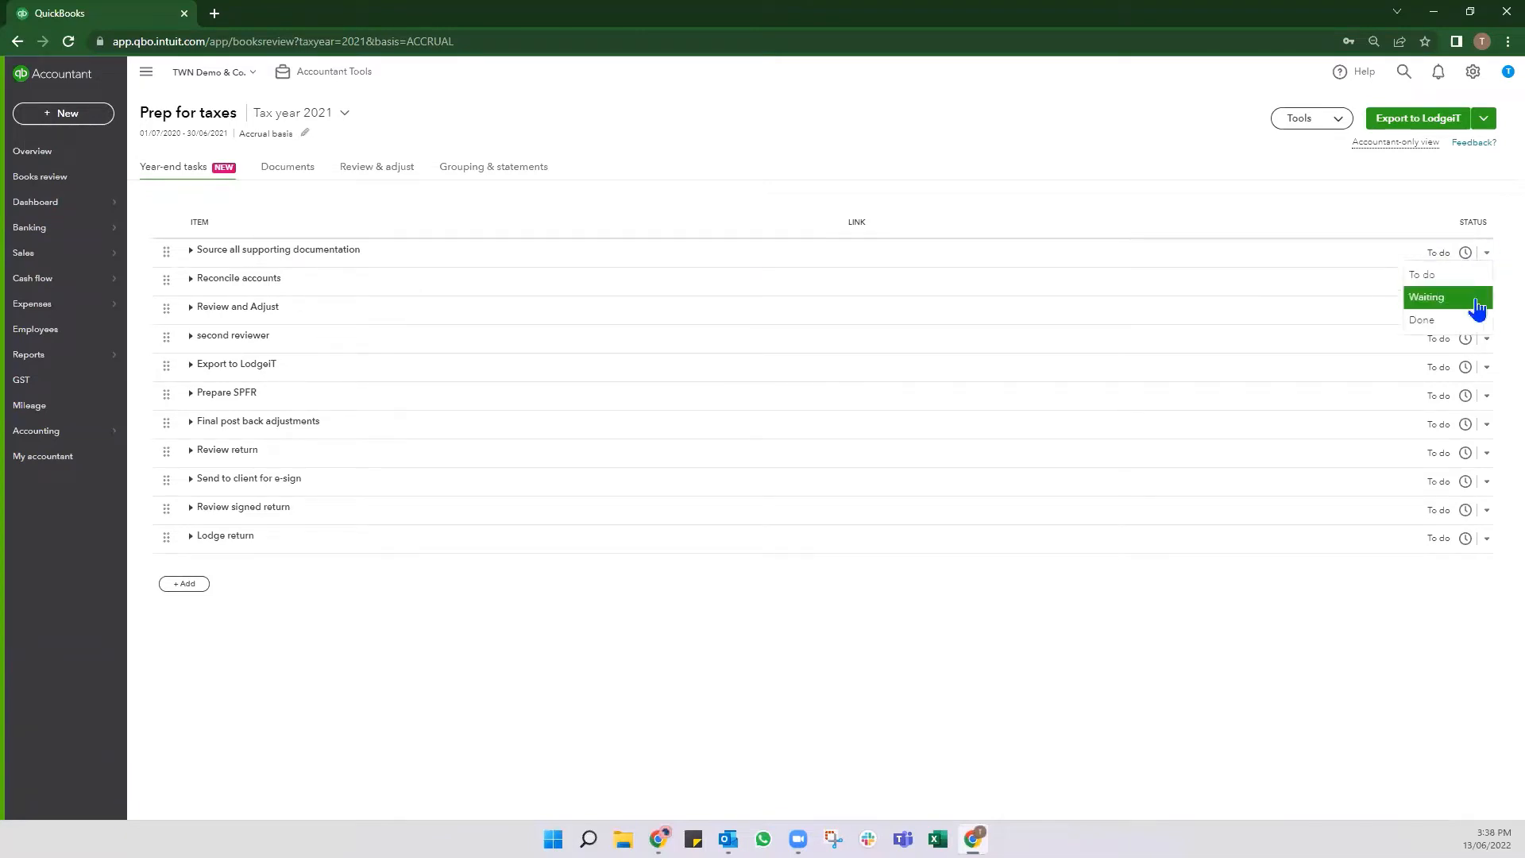
click(1427, 297)
click(1485, 283)
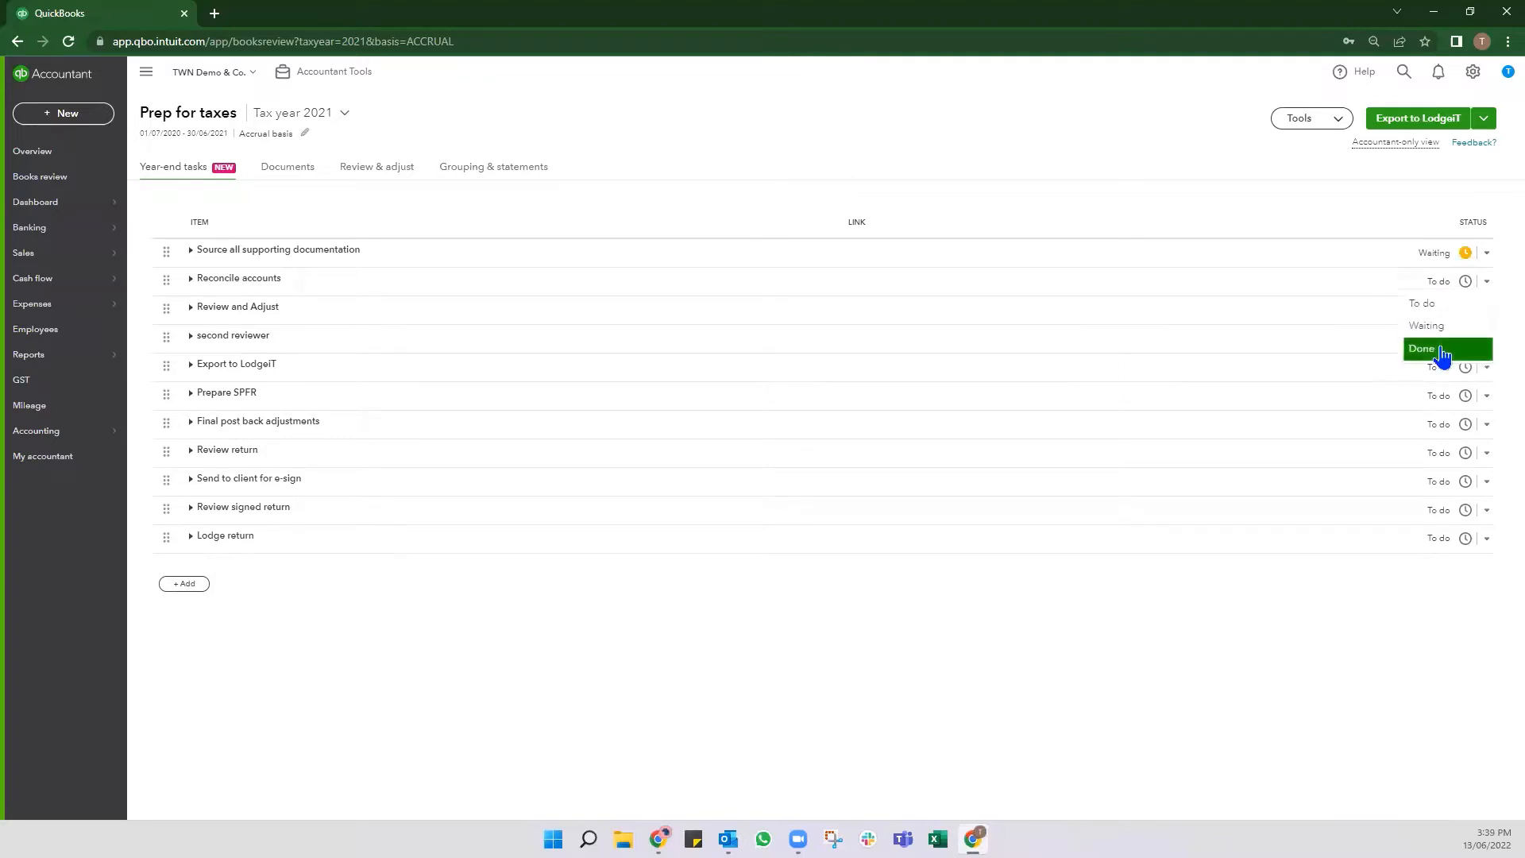
click(1446, 347)
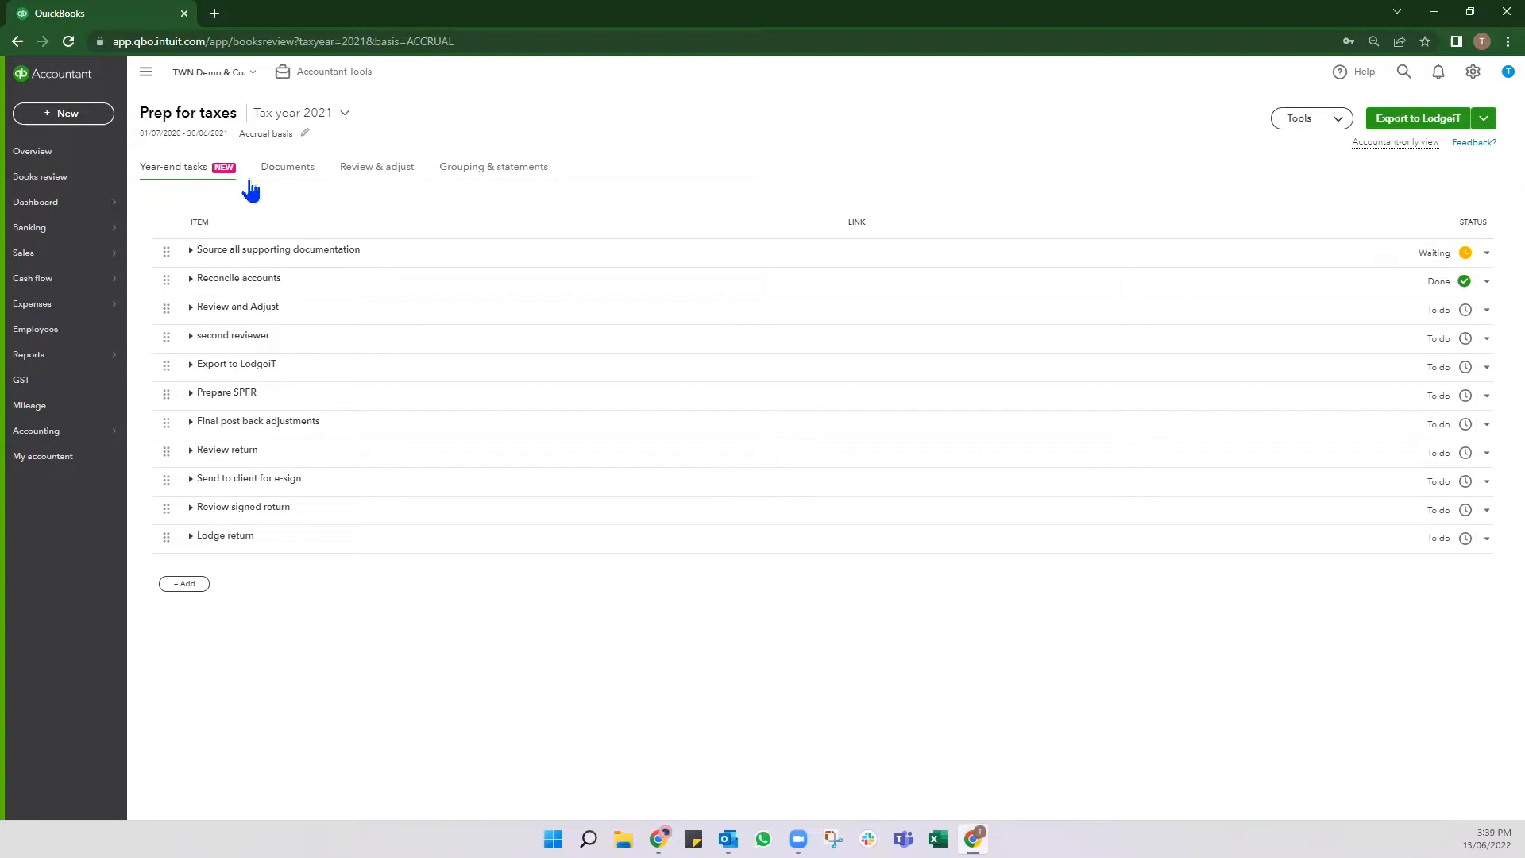
- In Review & adjust, show the balance sheet in Trial Balance View and open its printable version before returning
click(367, 175)
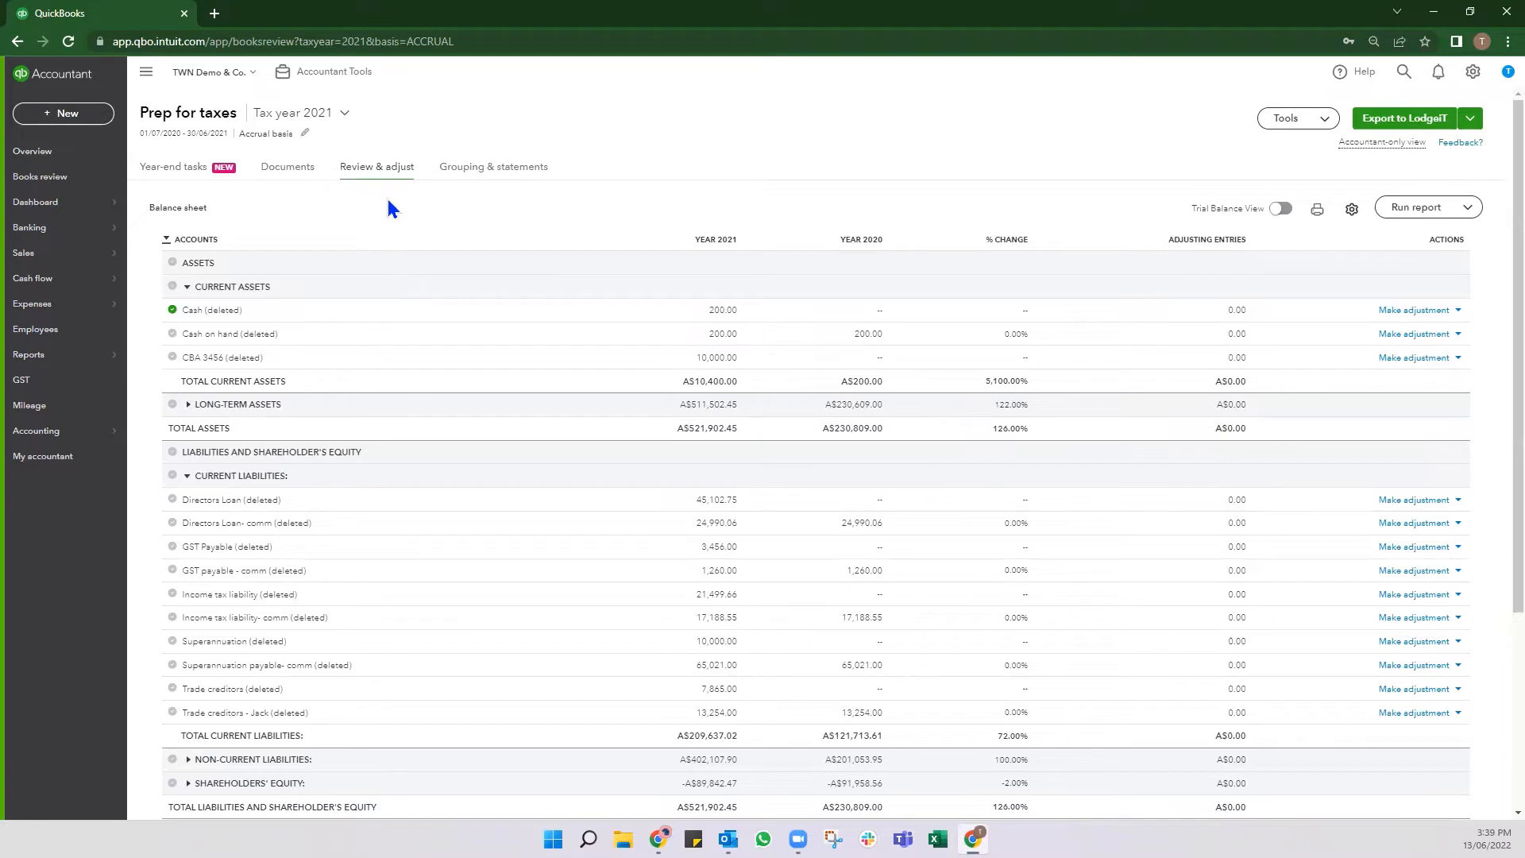
click(1280, 210)
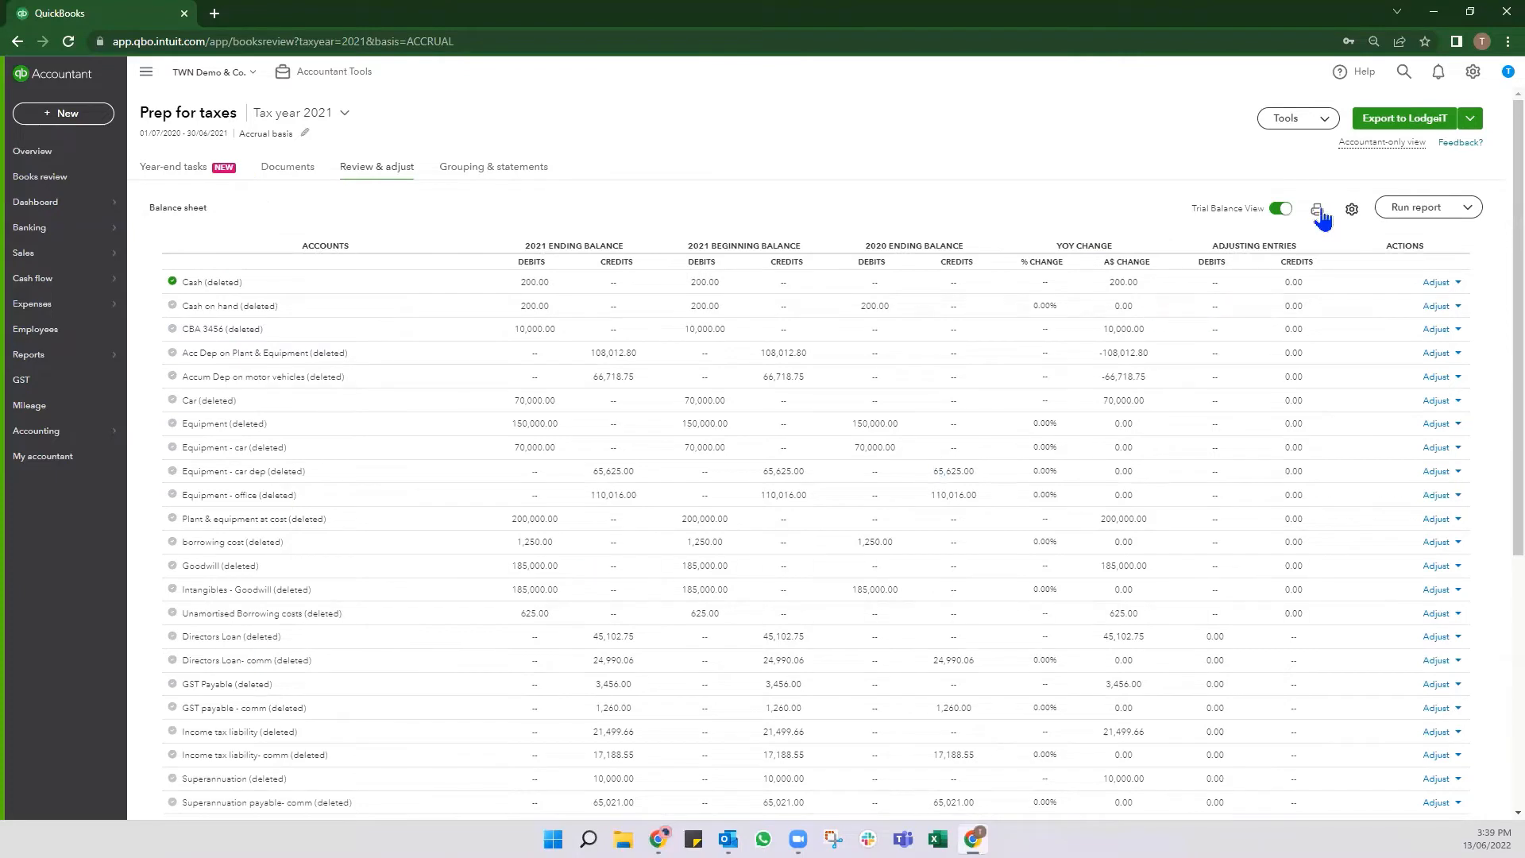
click(1293, 209)
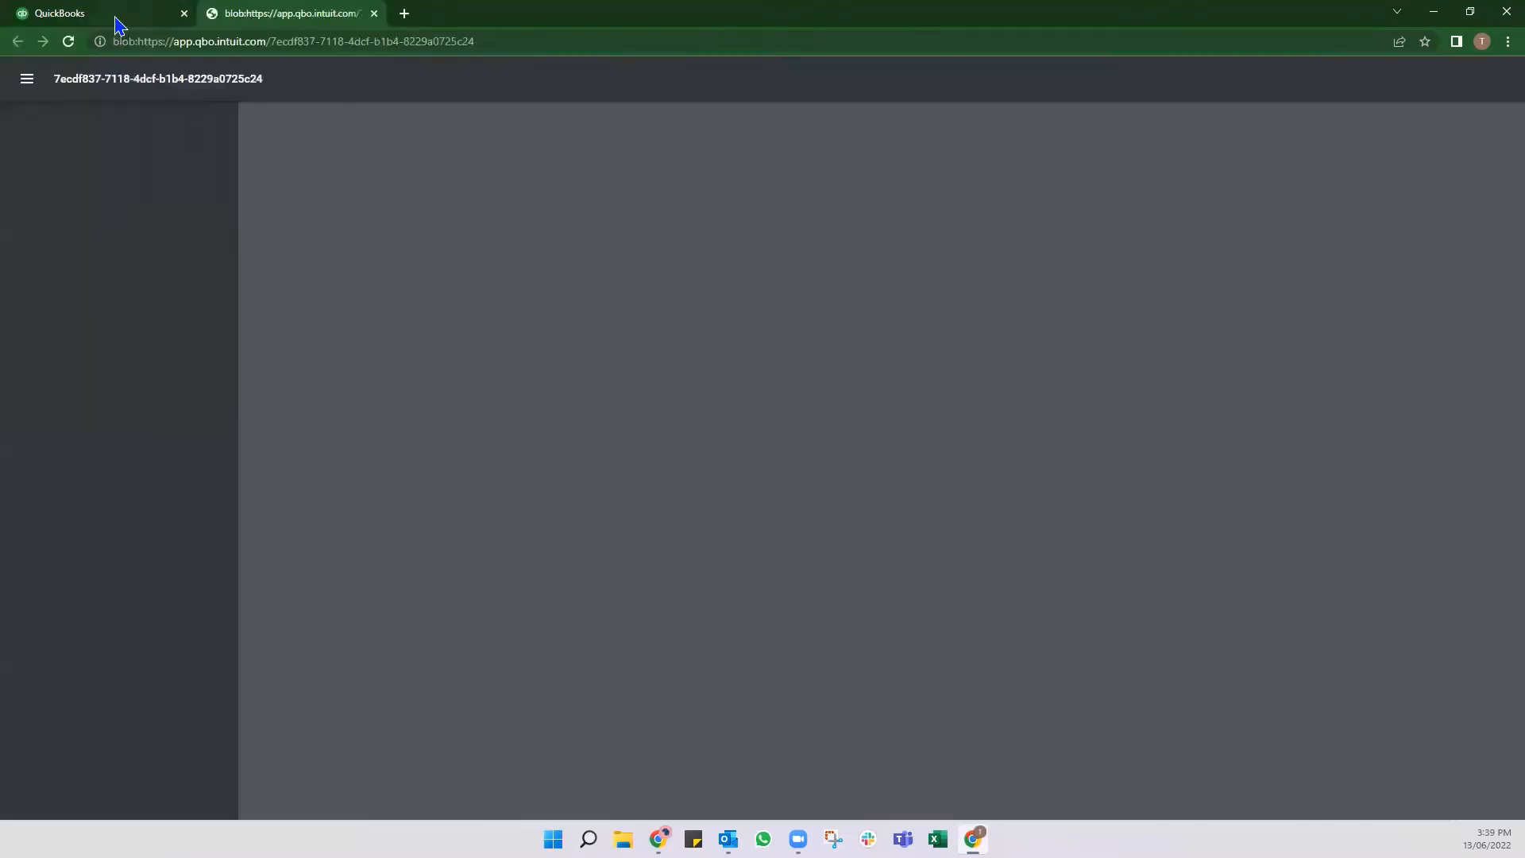
click(118, 24)
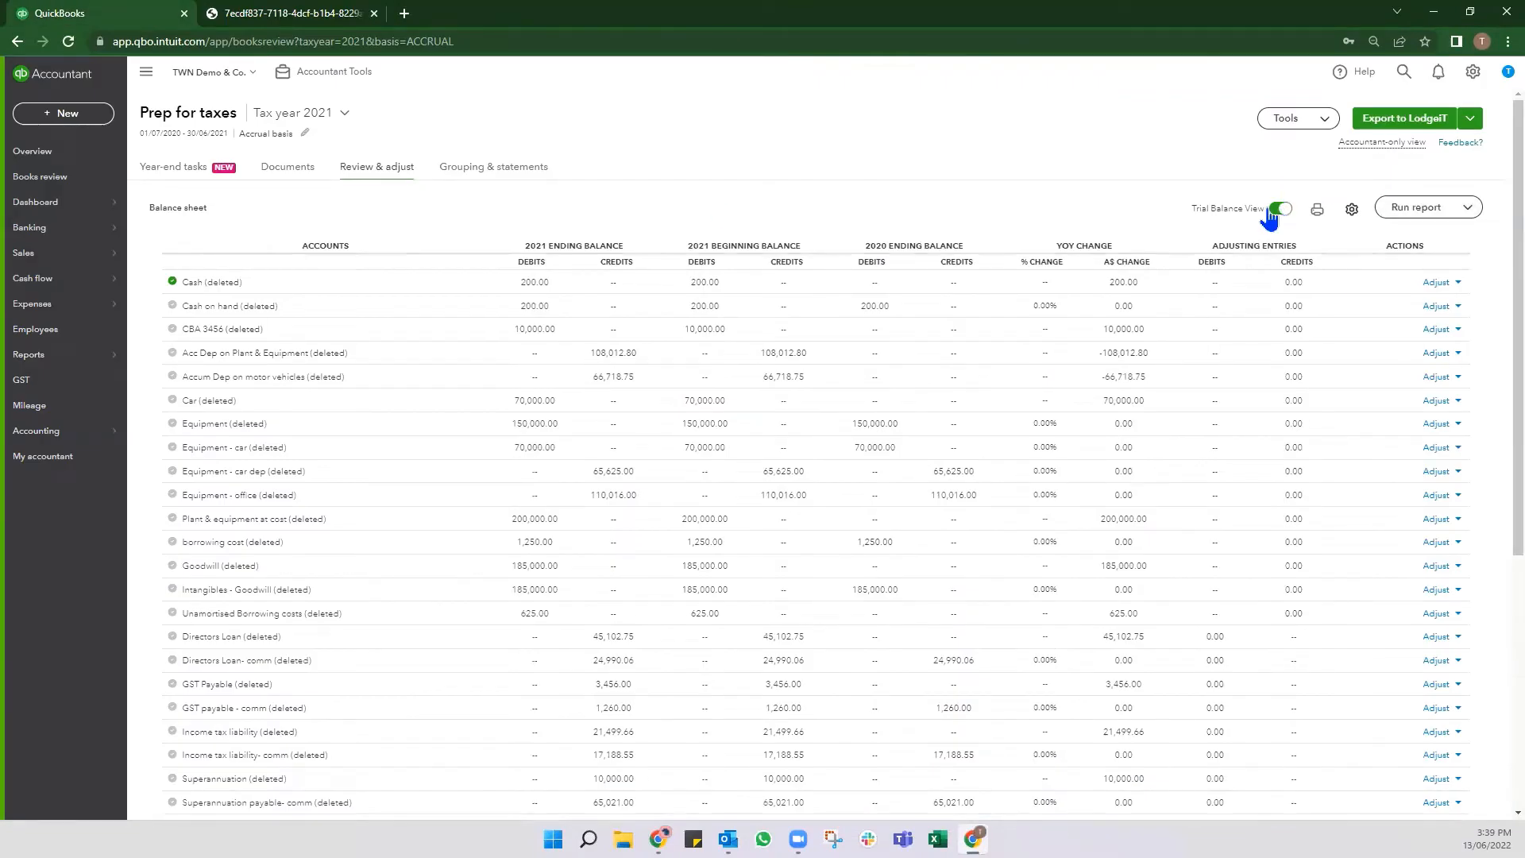
- Turn off Trial Balance View and look over the standard balance sheet and the profit and loss section
click(1273, 210)
scroll(794, 211, down, 4)
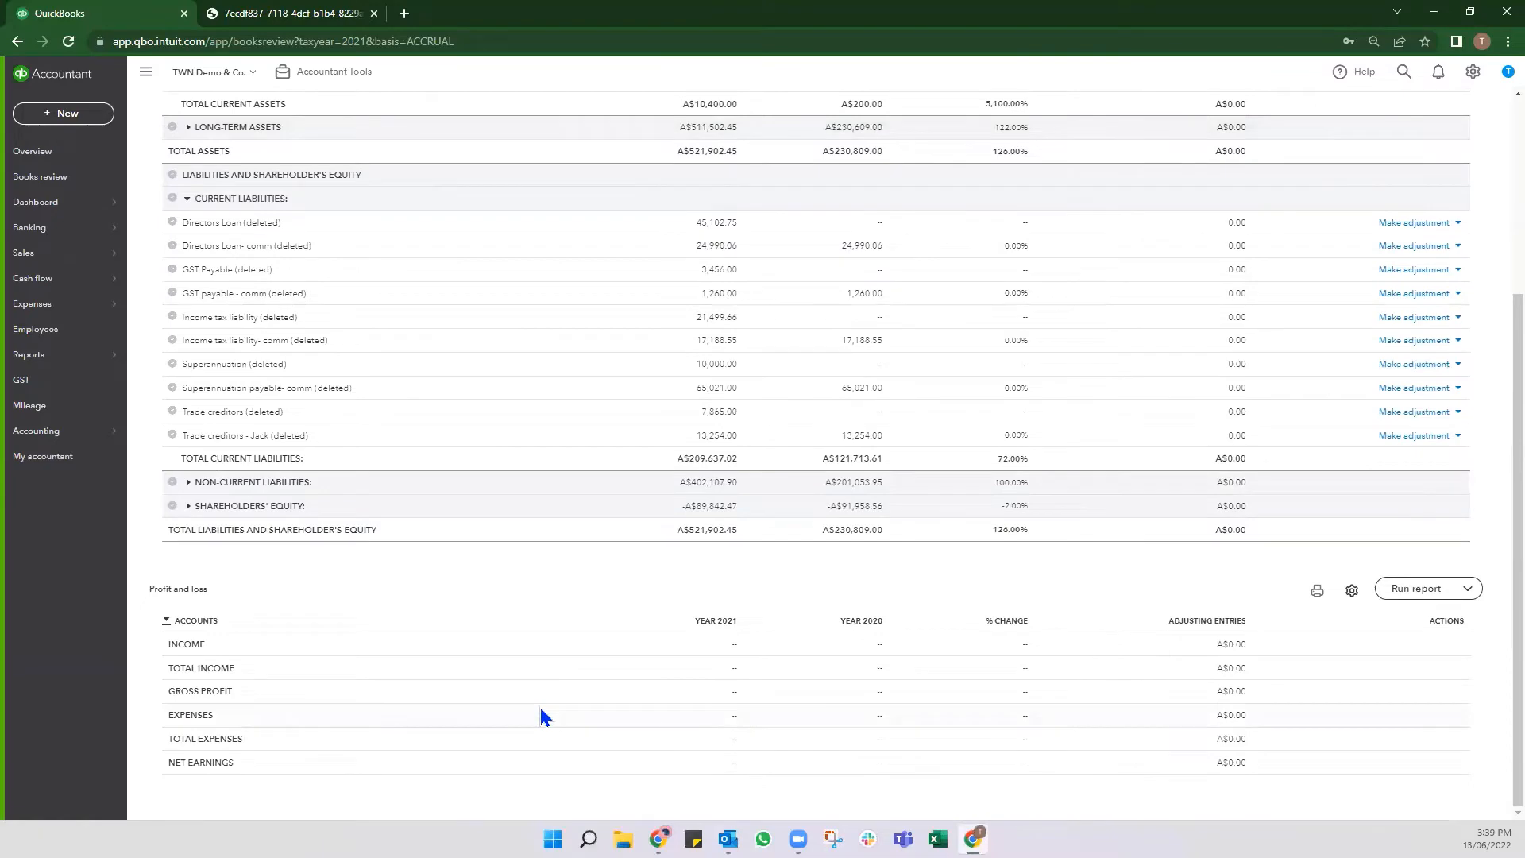
scroll(540, 711, up, 4)
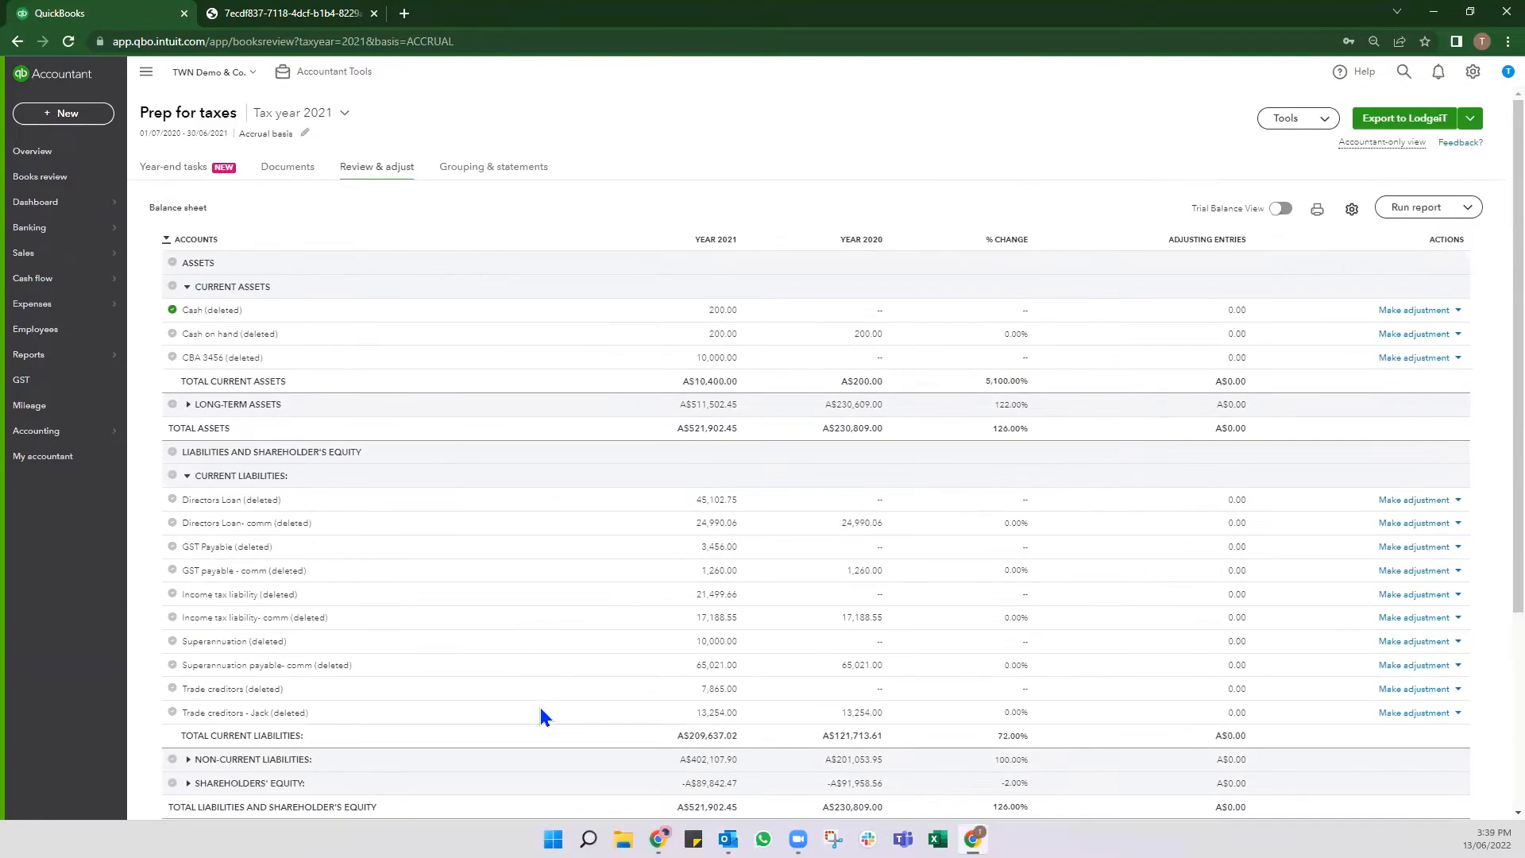
- Try showing the A$ Change column in the balance sheet, and hide both the % Change and A$ Change columns
click(1351, 209)
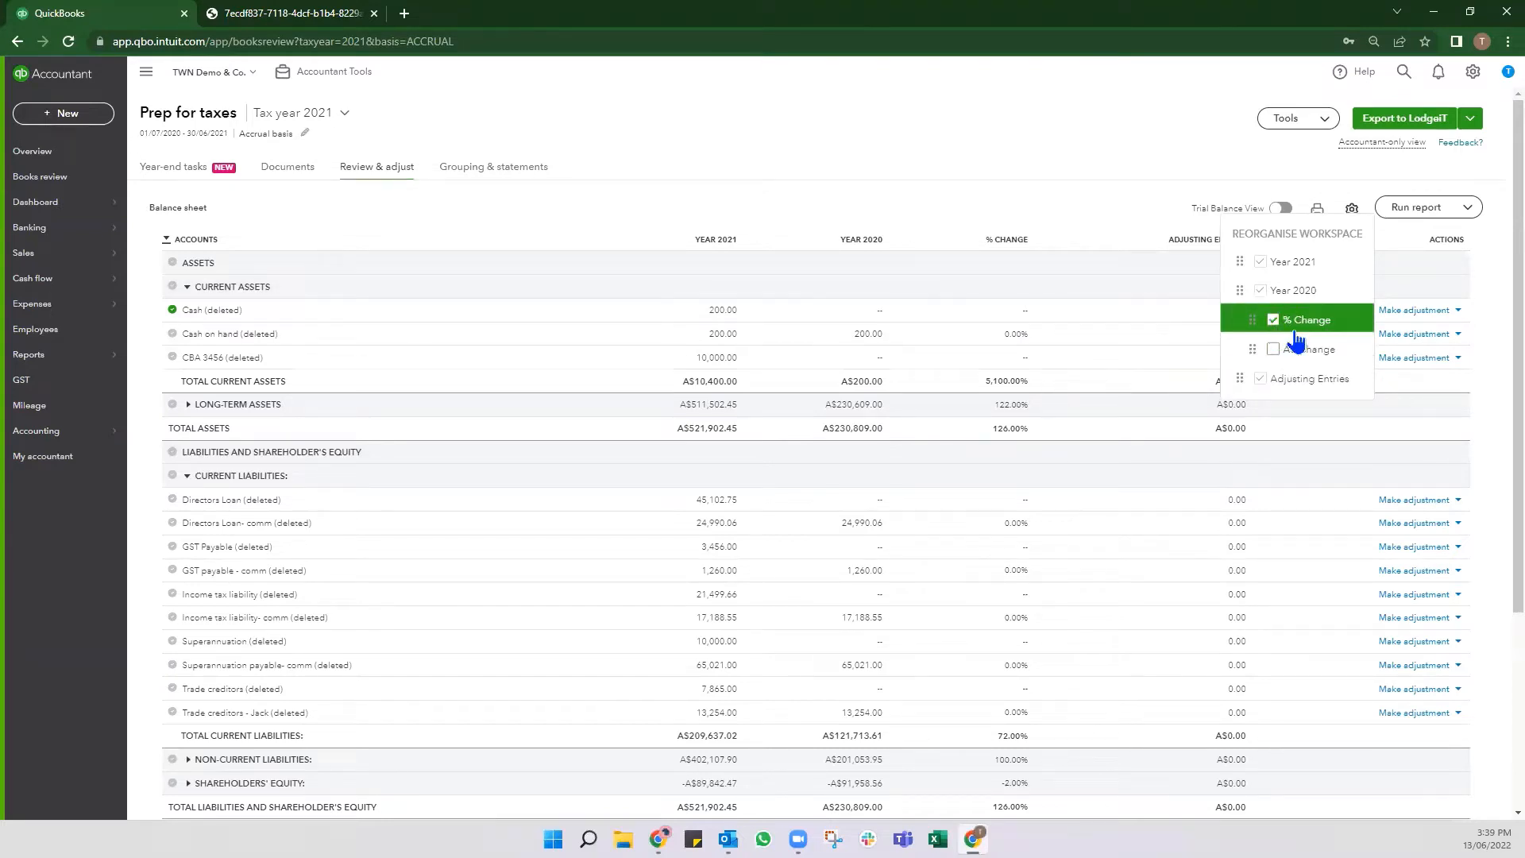
click(1277, 353)
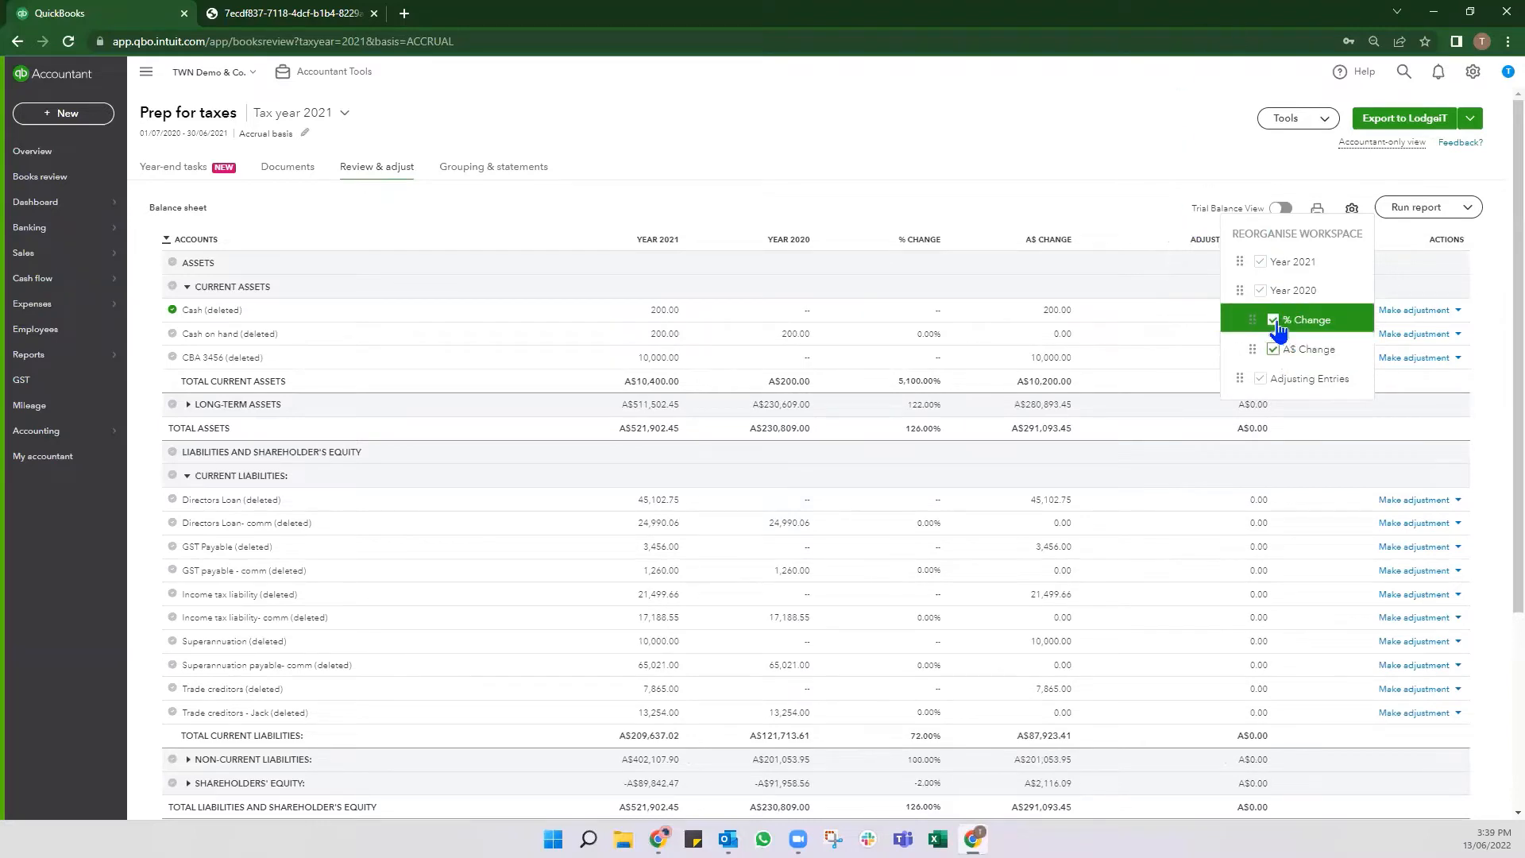
click(1273, 320)
click(1277, 354)
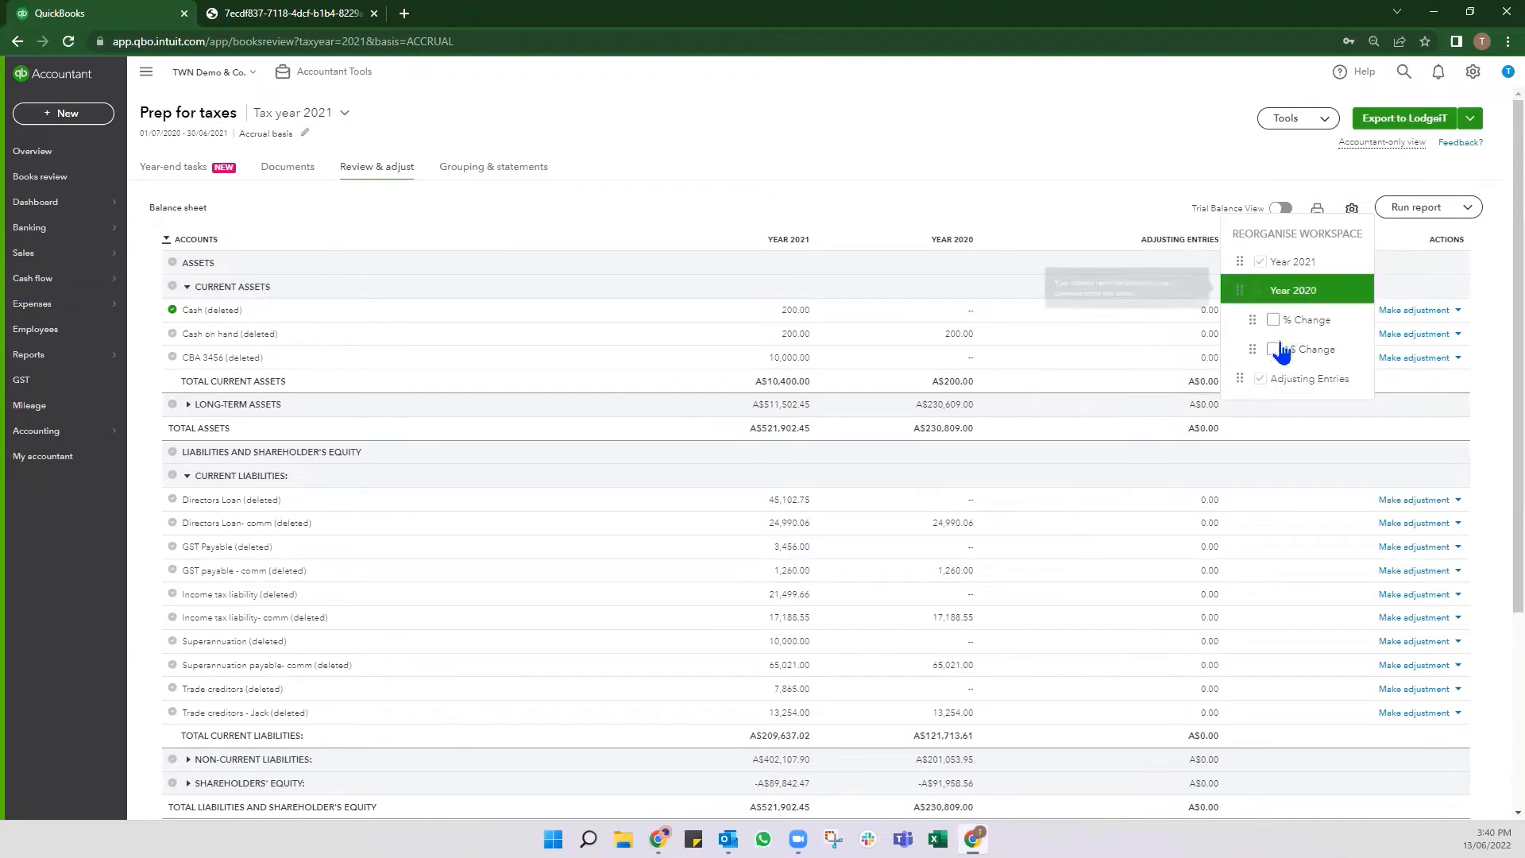
click(1073, 204)
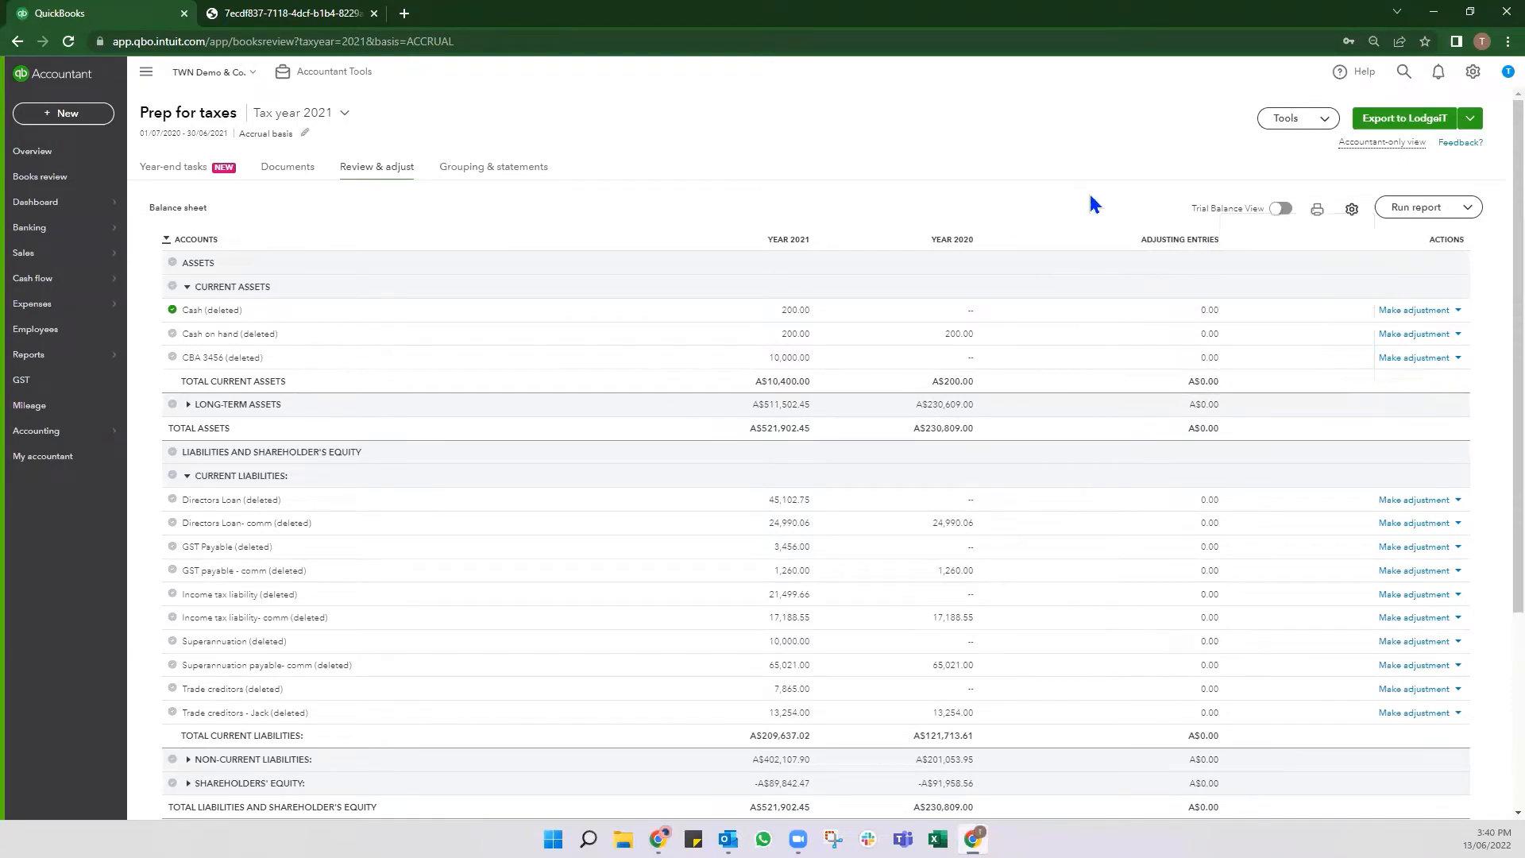
- In Trial Balance View, hide the YOY Change and 2021 Beginning Balance columns, and return to the standard balance sheet view
click(1278, 209)
click(1353, 208)
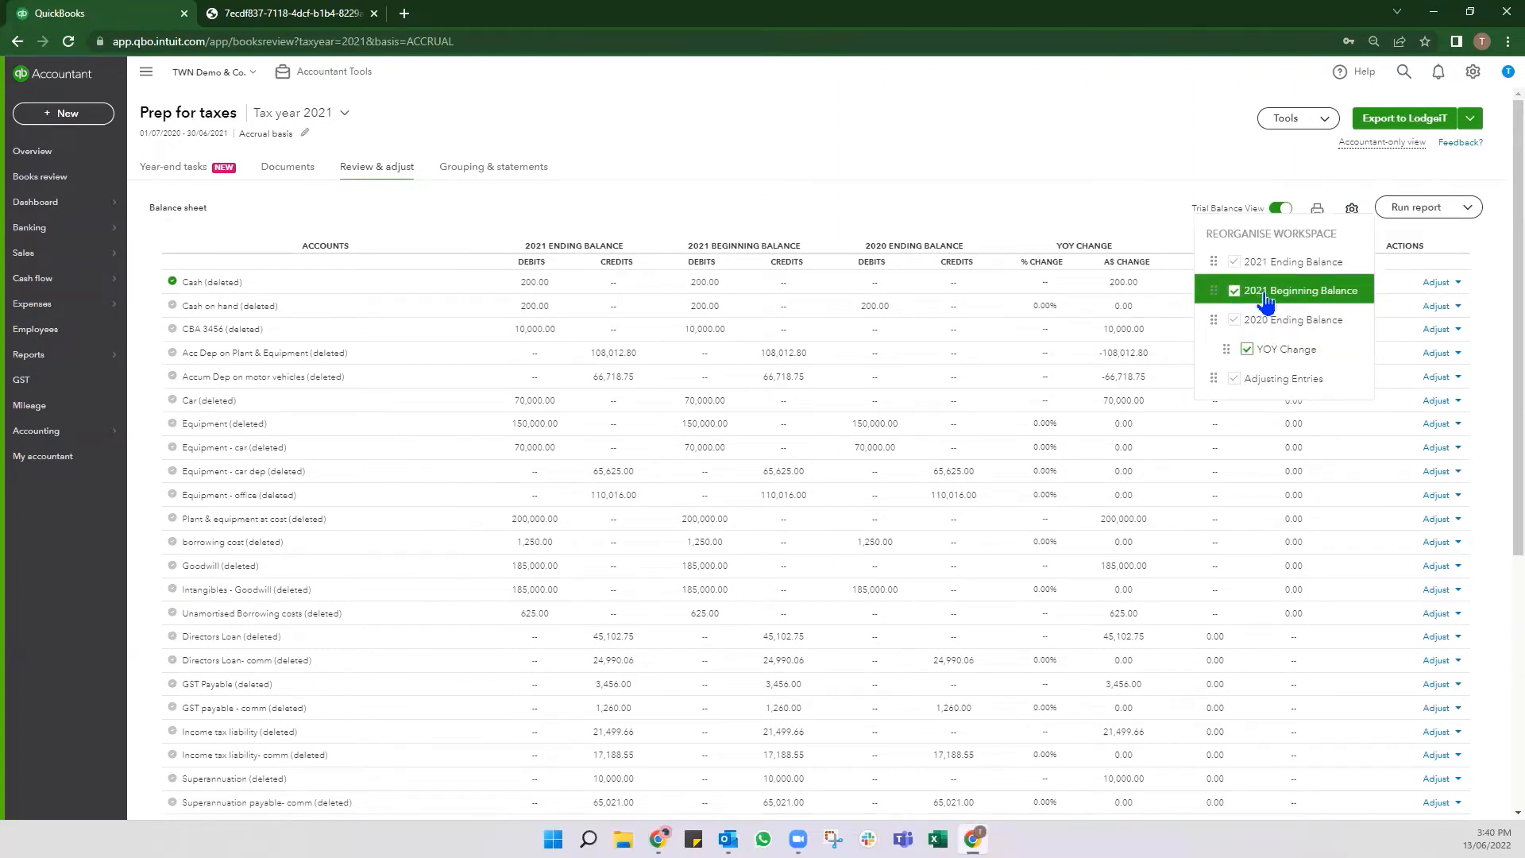
click(1028, 176)
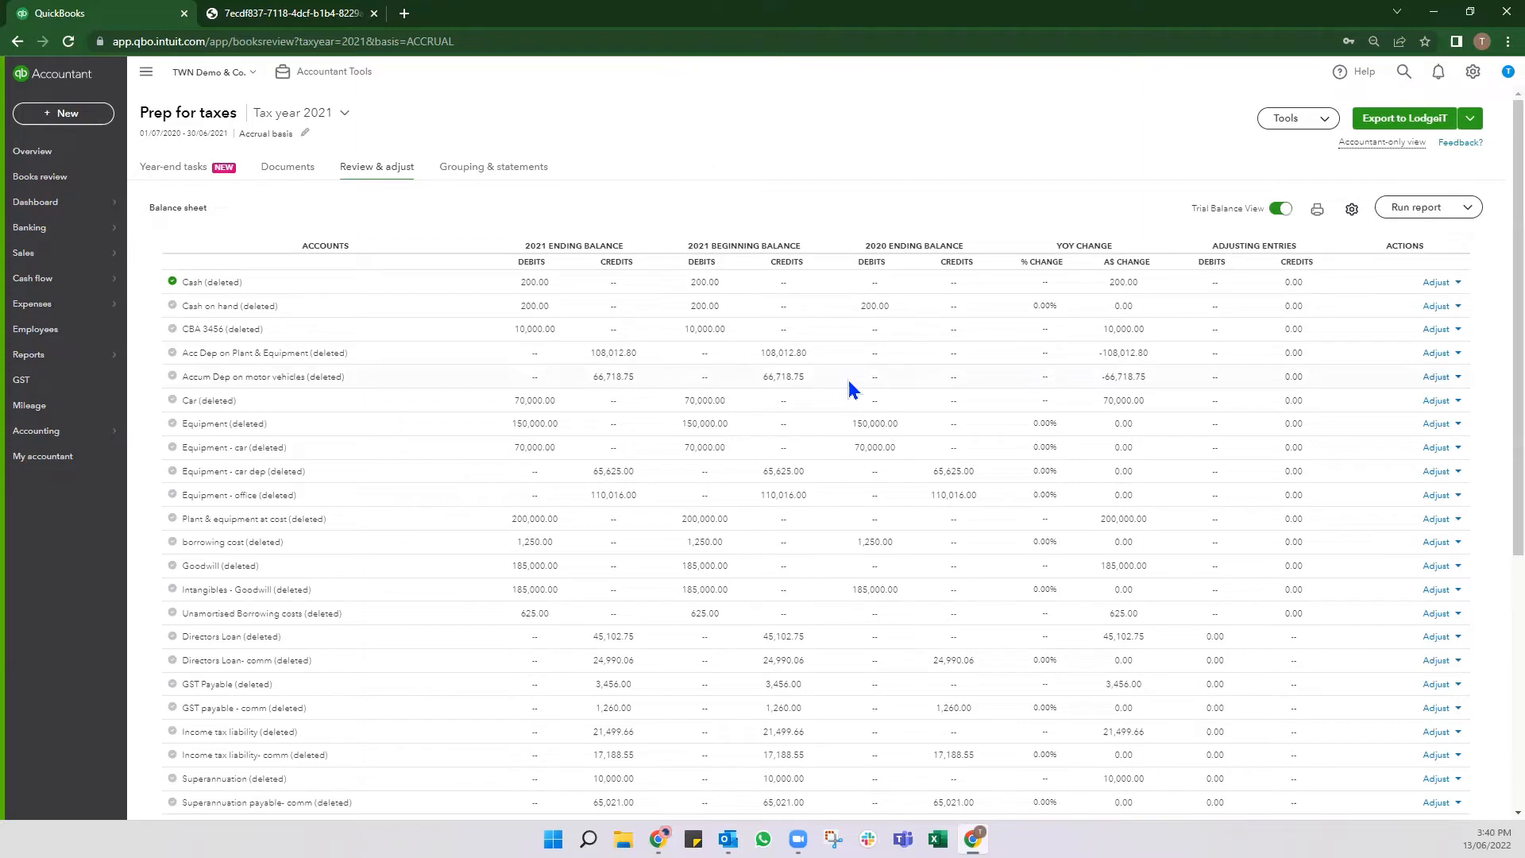
click(1351, 208)
click(1248, 350)
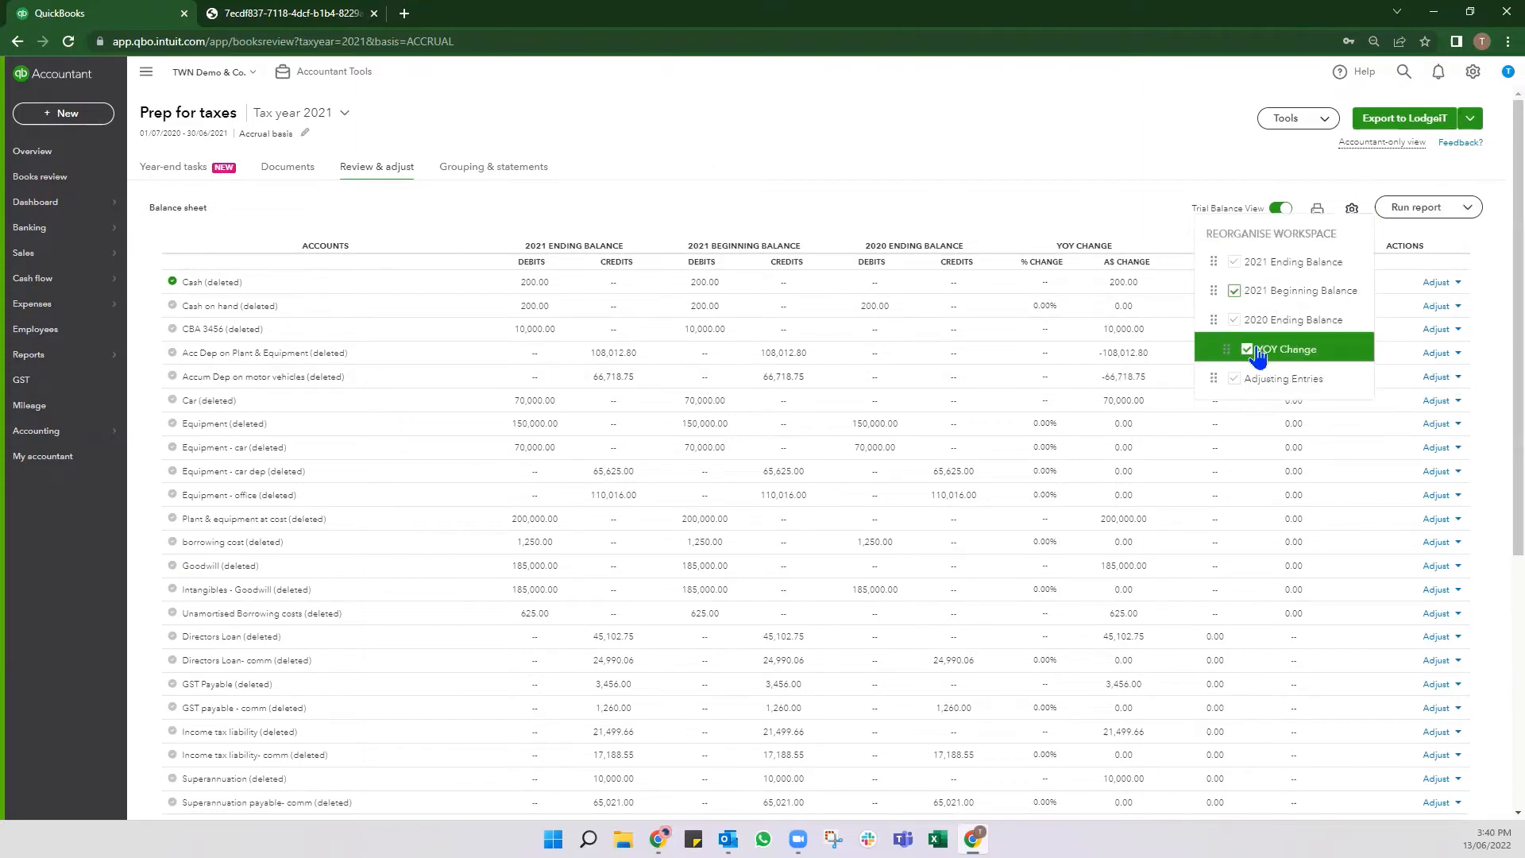
click(1231, 295)
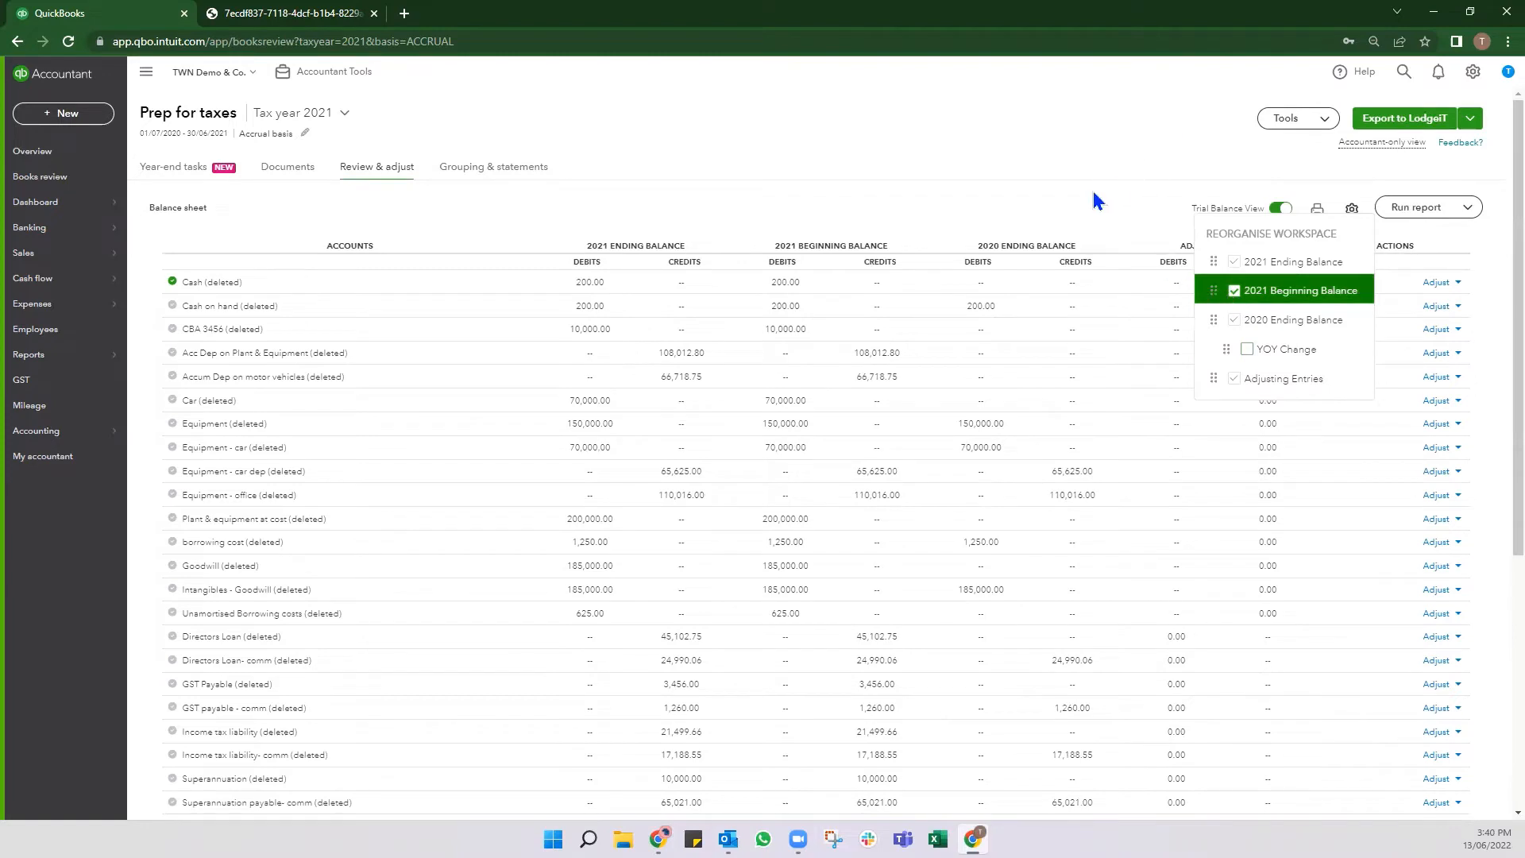
click(1048, 191)
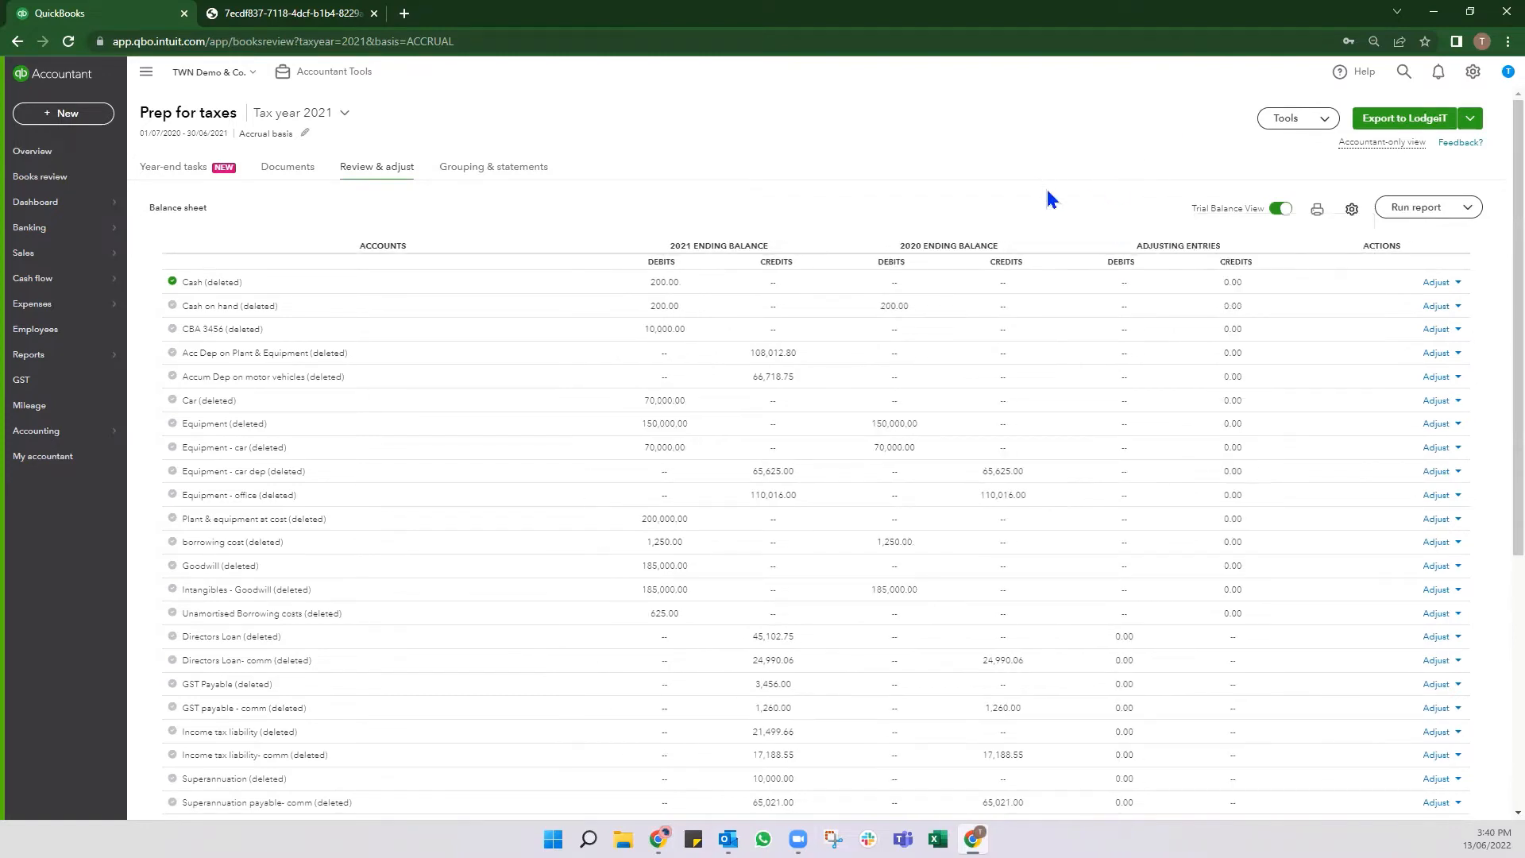
click(1280, 210)
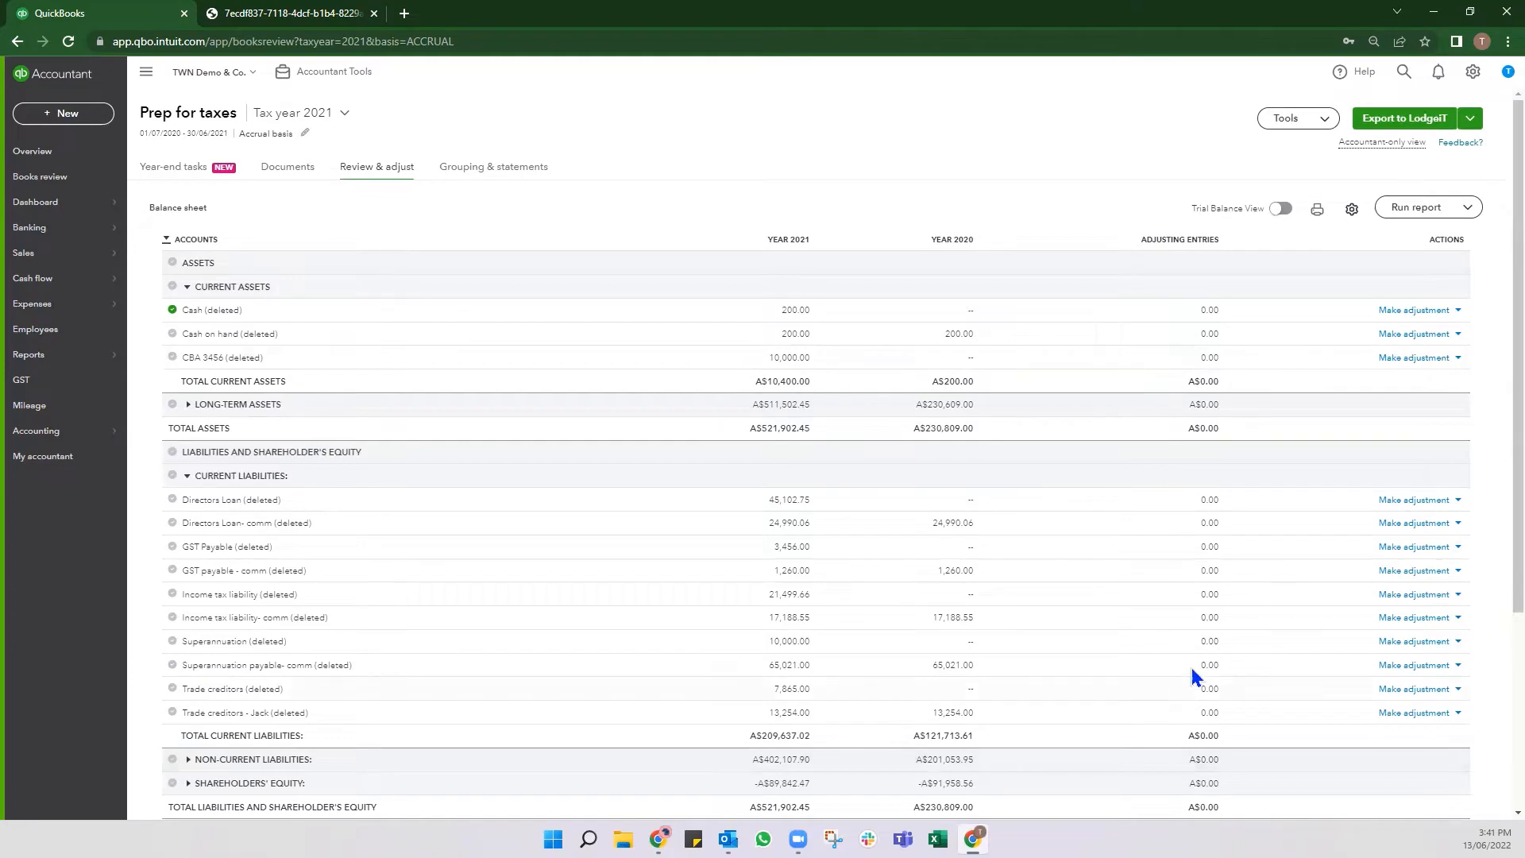
- Open an adjusting journal entry for the Cash account from the balance sheet
scroll(1096, 274, down, 3)
scroll(1112, 247, up, 2)
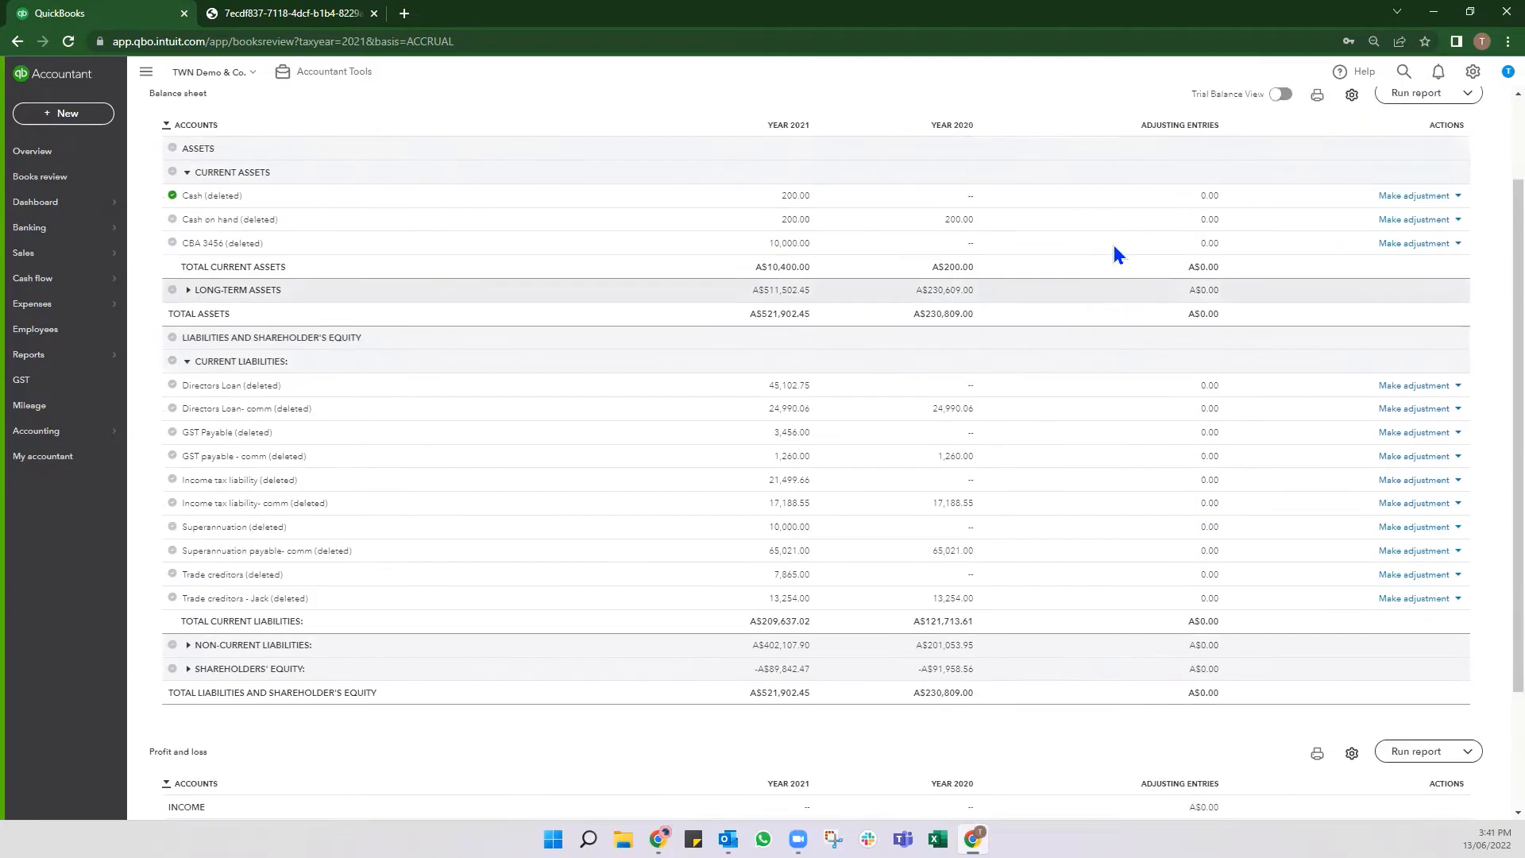
scroll(1113, 248, up, 2)
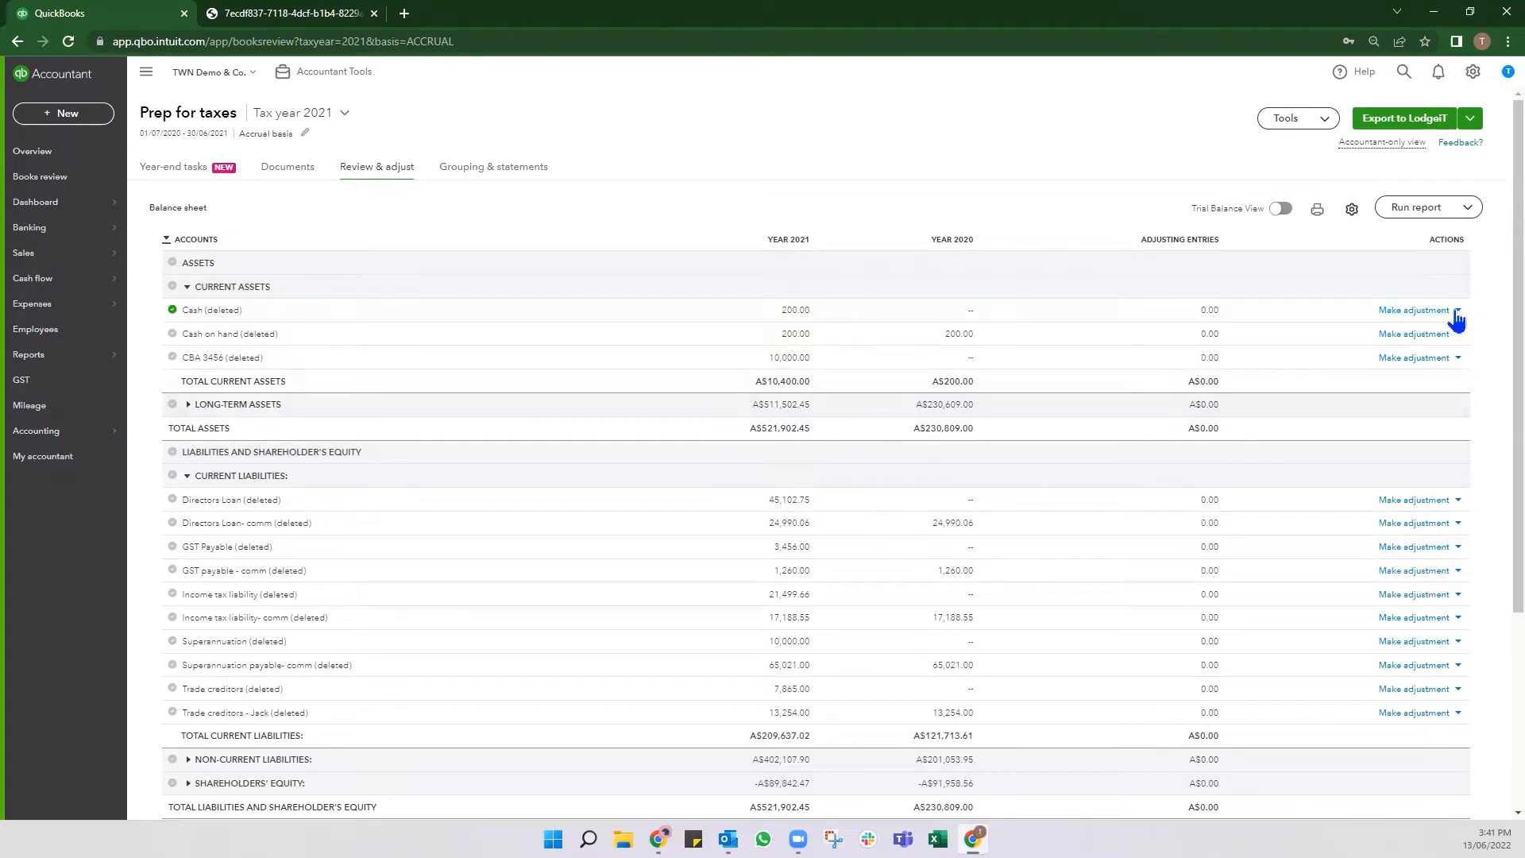
click(1425, 317)
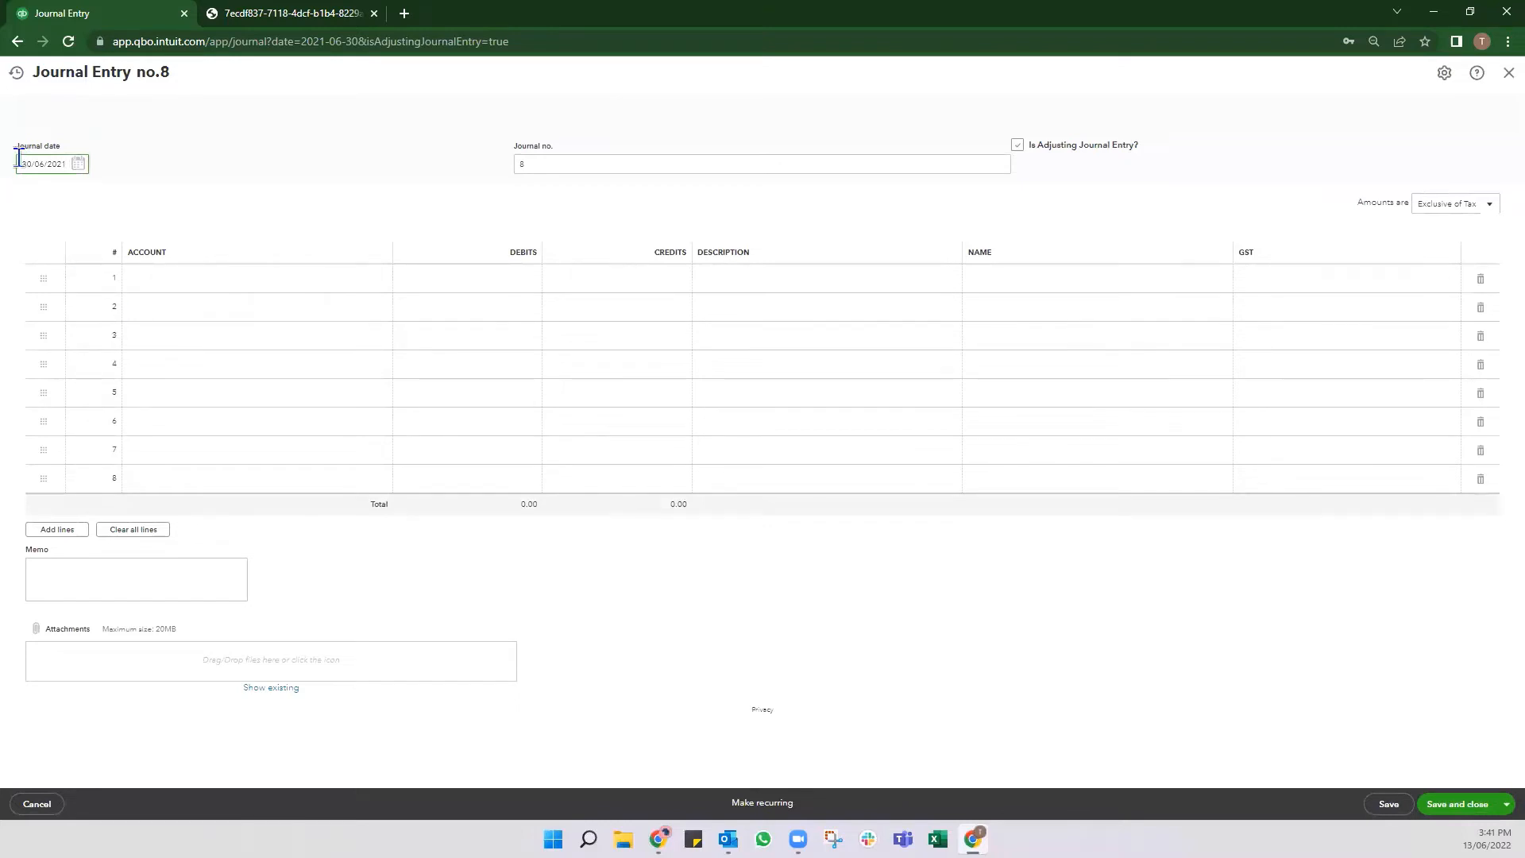
drag(19, 159, 100, 166)
click(250, 202)
- On the first line of the adjusting journal entry, debit the Cash account 100
click(344, 279)
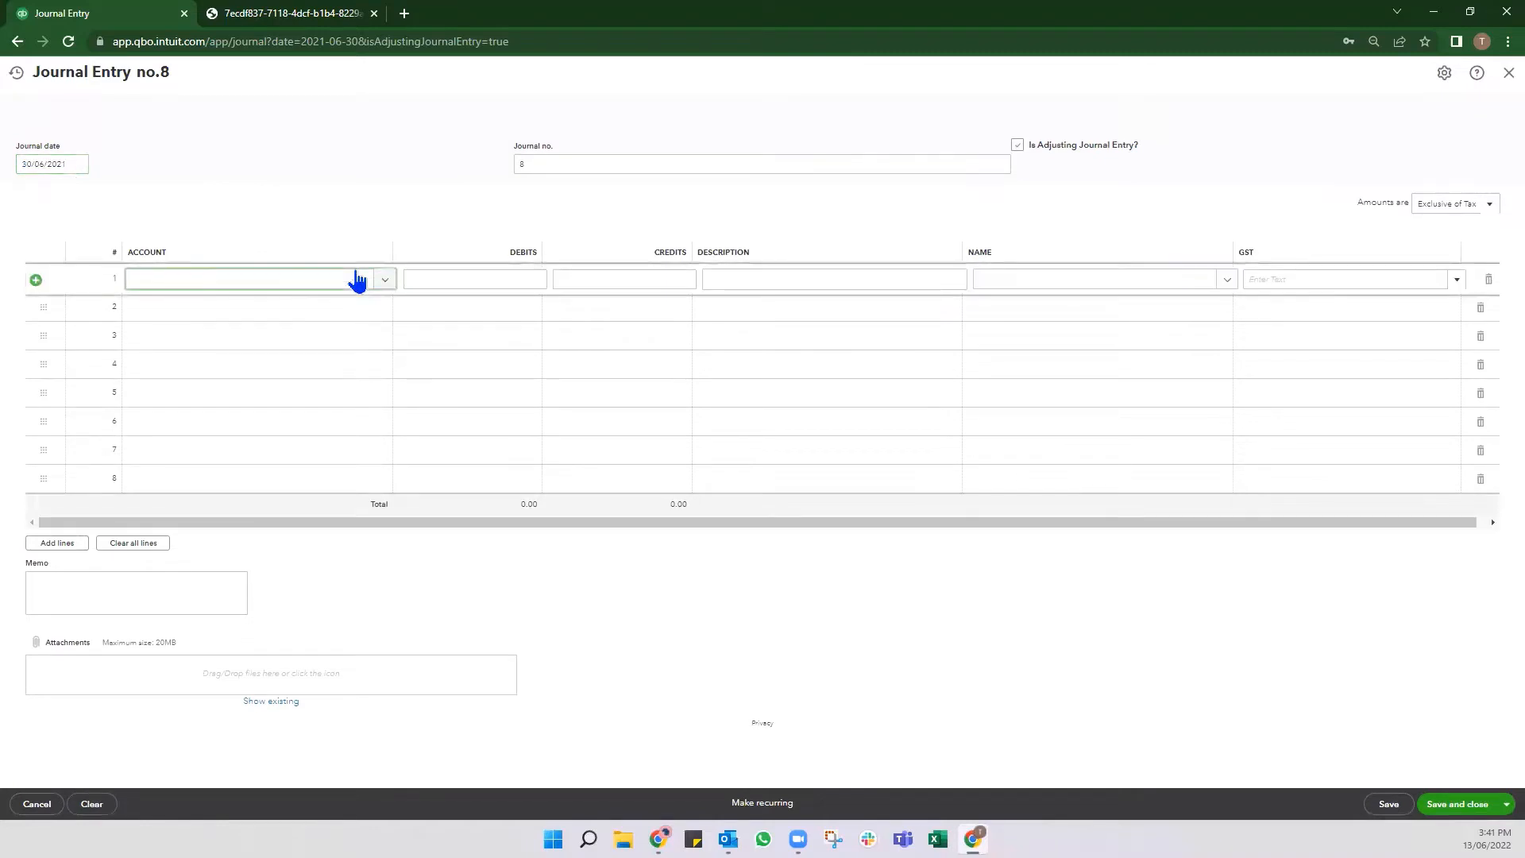
text(cas)
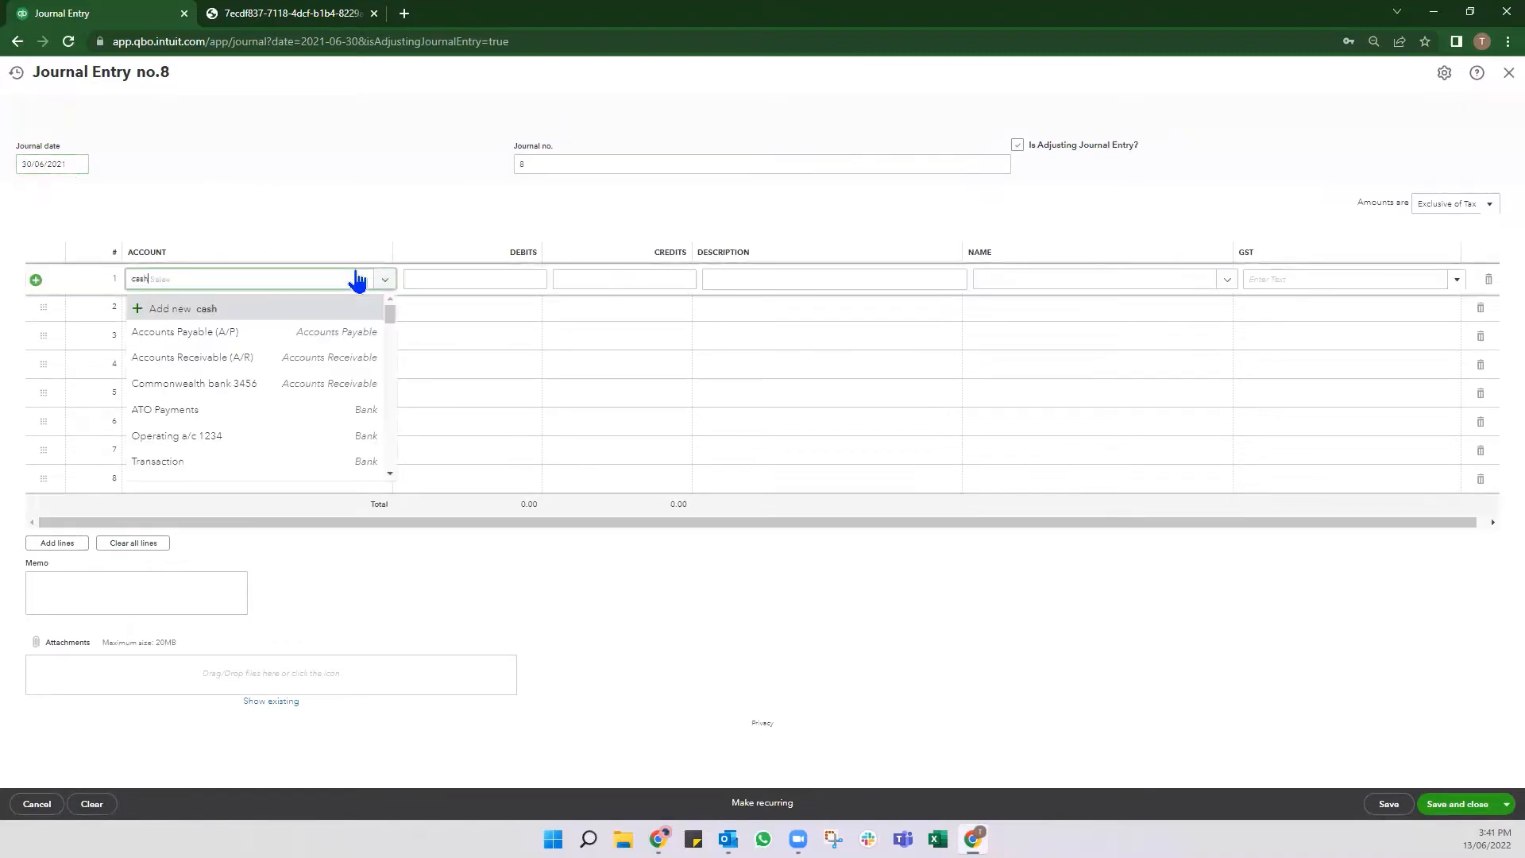
text(h)
click(216, 337)
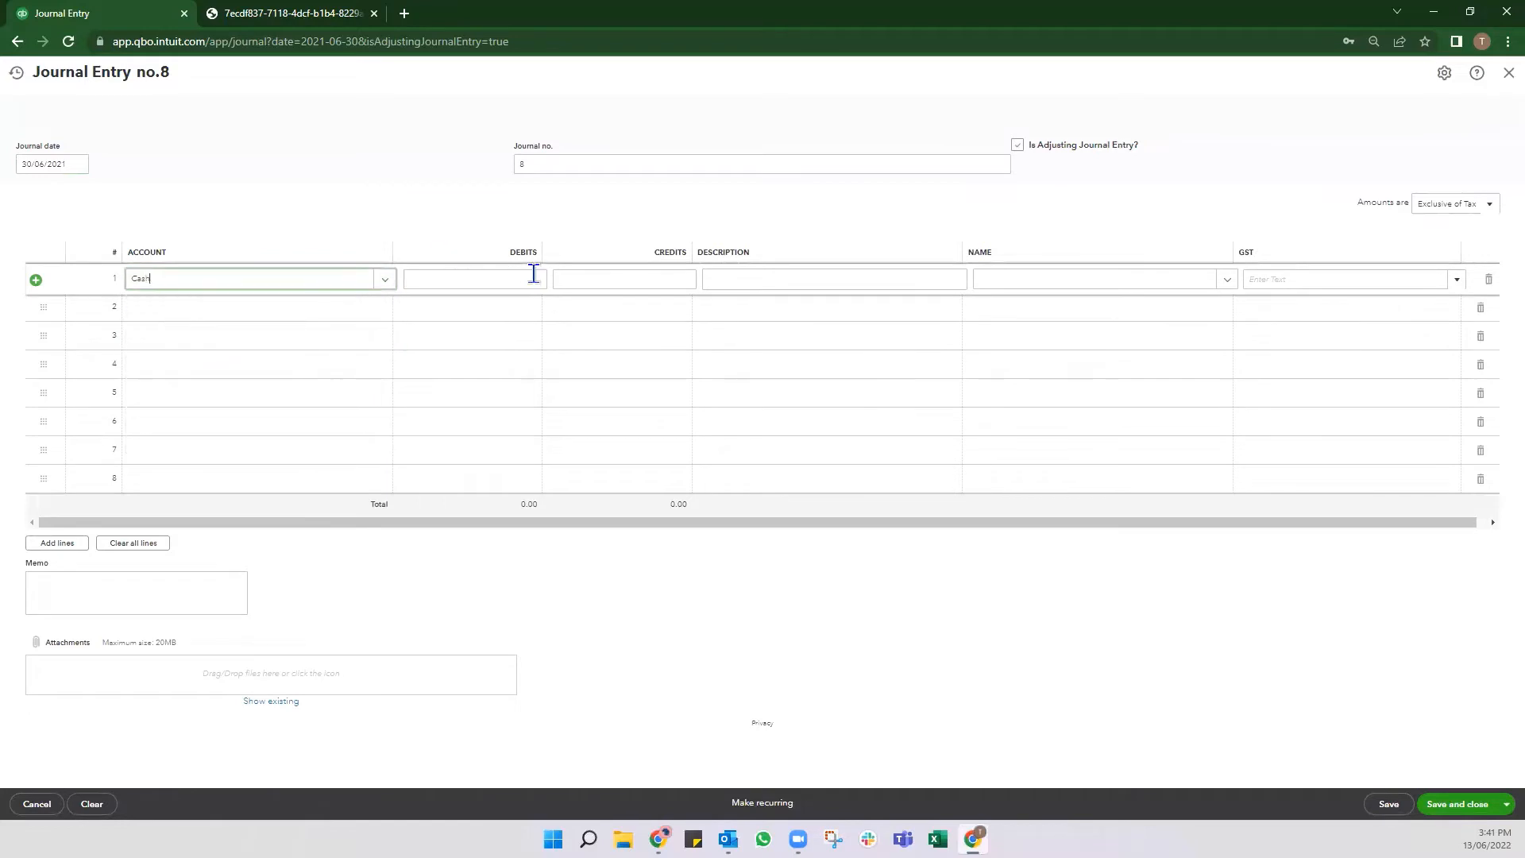
click(525, 276)
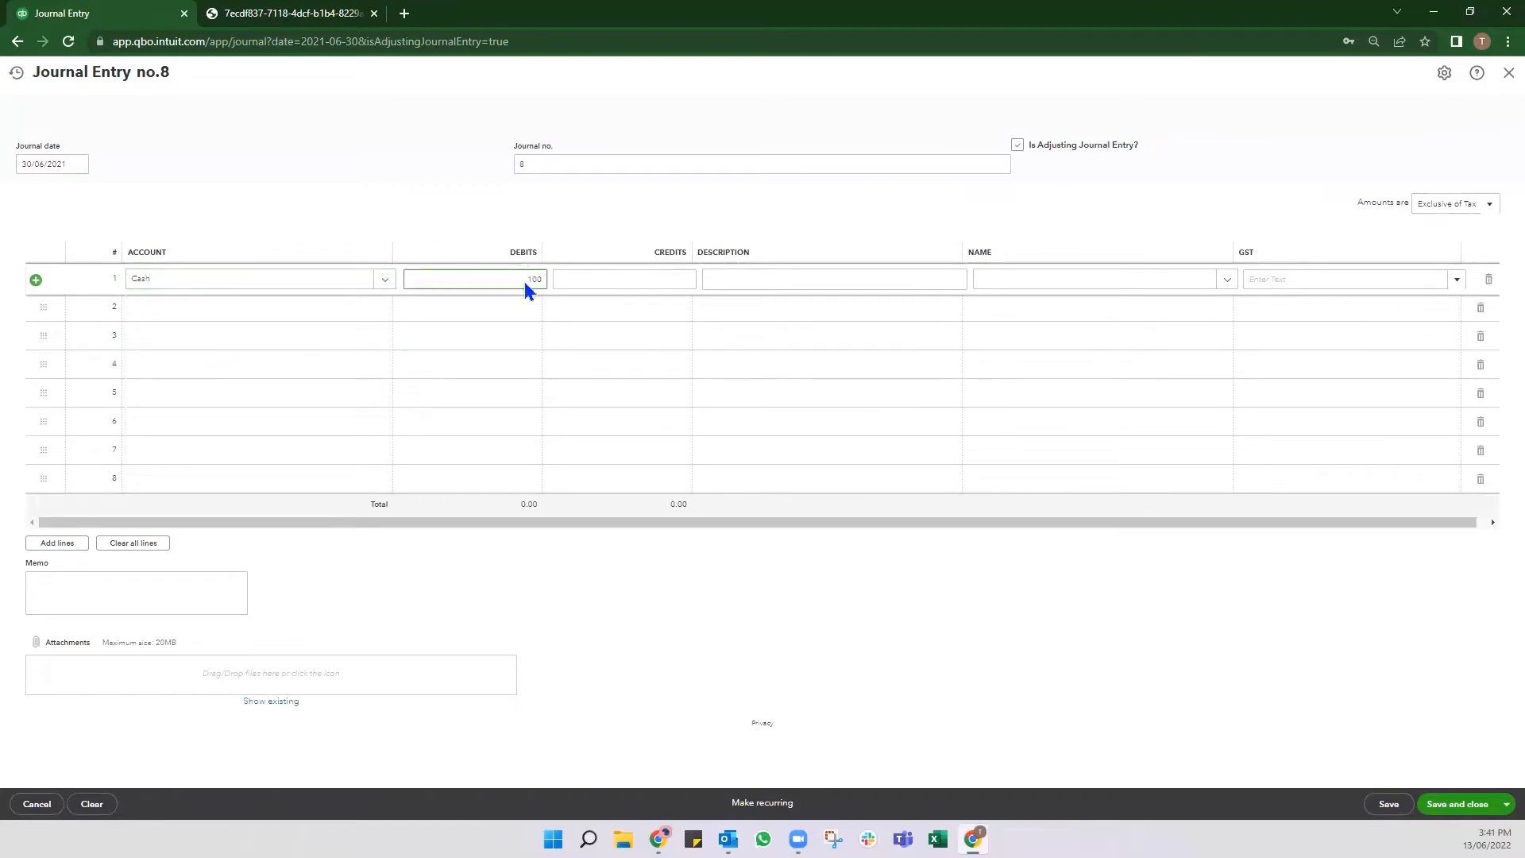
- Credit Other Accruals 100.00 on the second line, then save and close the adjusting journal entry
click(270, 310)
text(o)
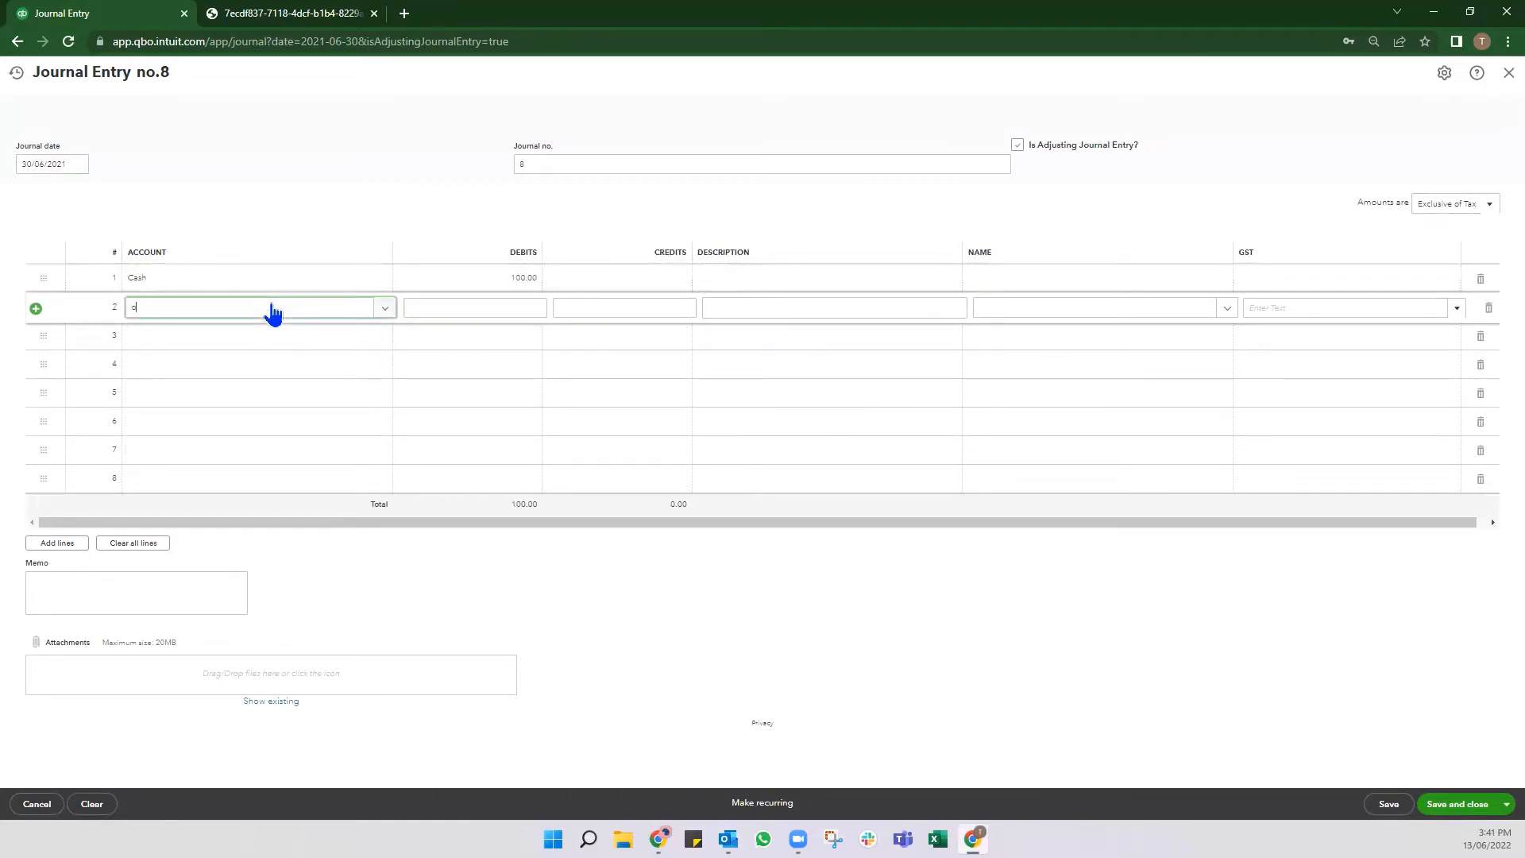
text(ther)
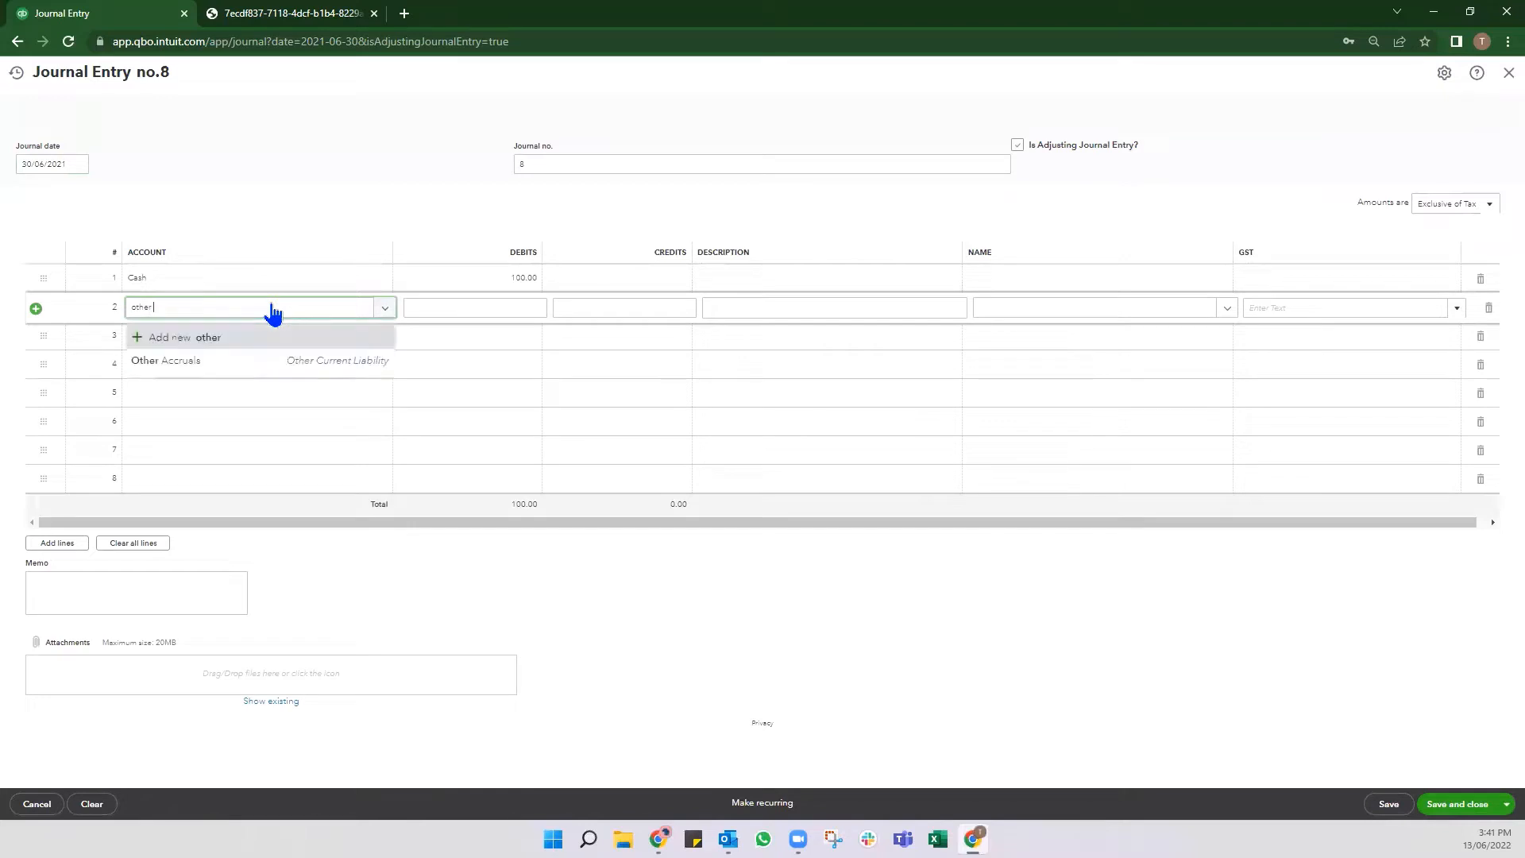
key(Tab)
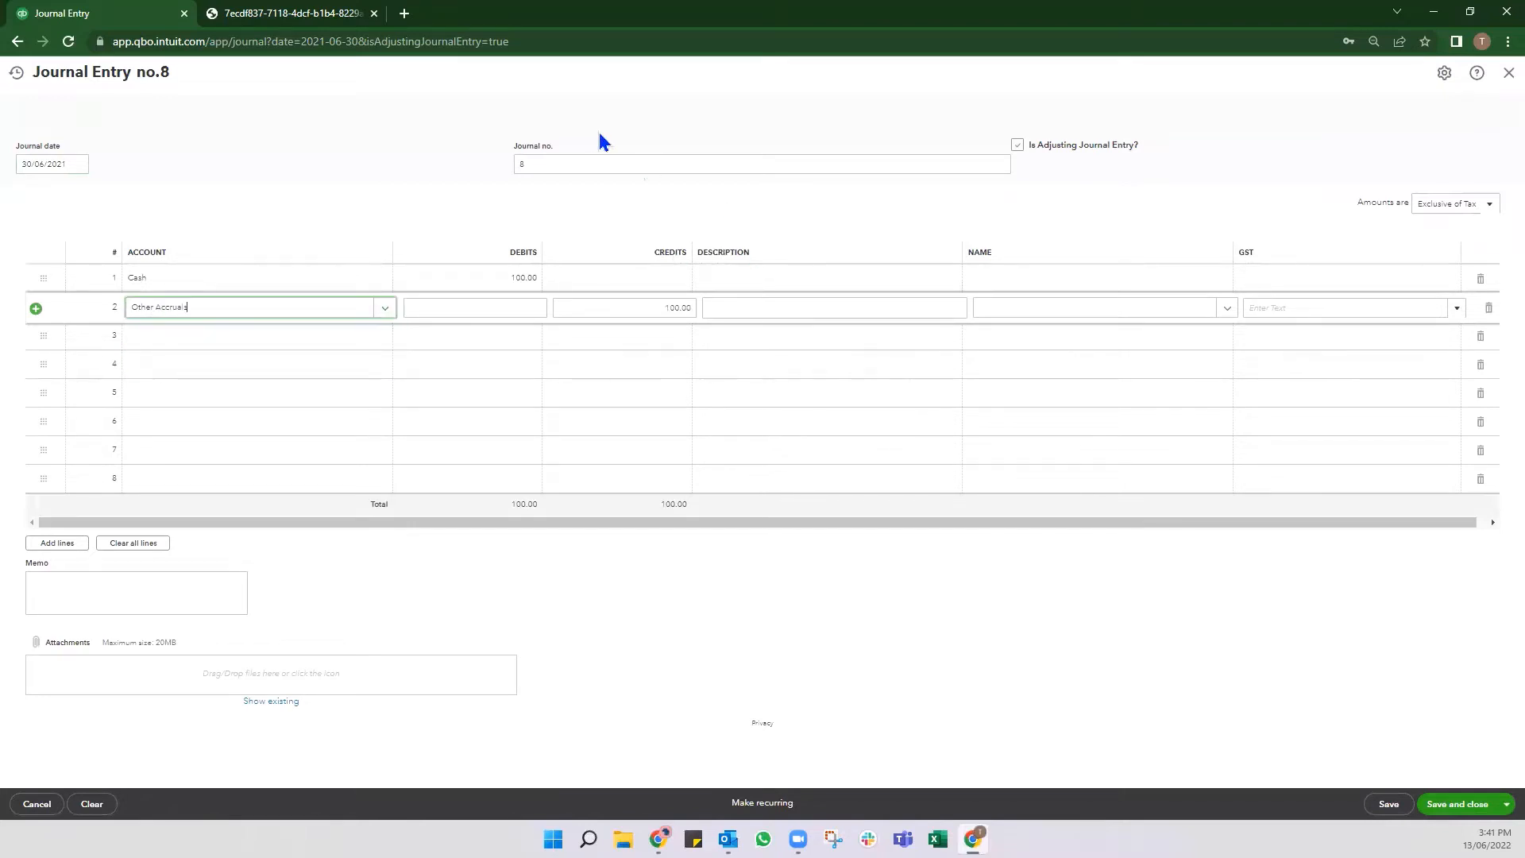
click(326, 152)
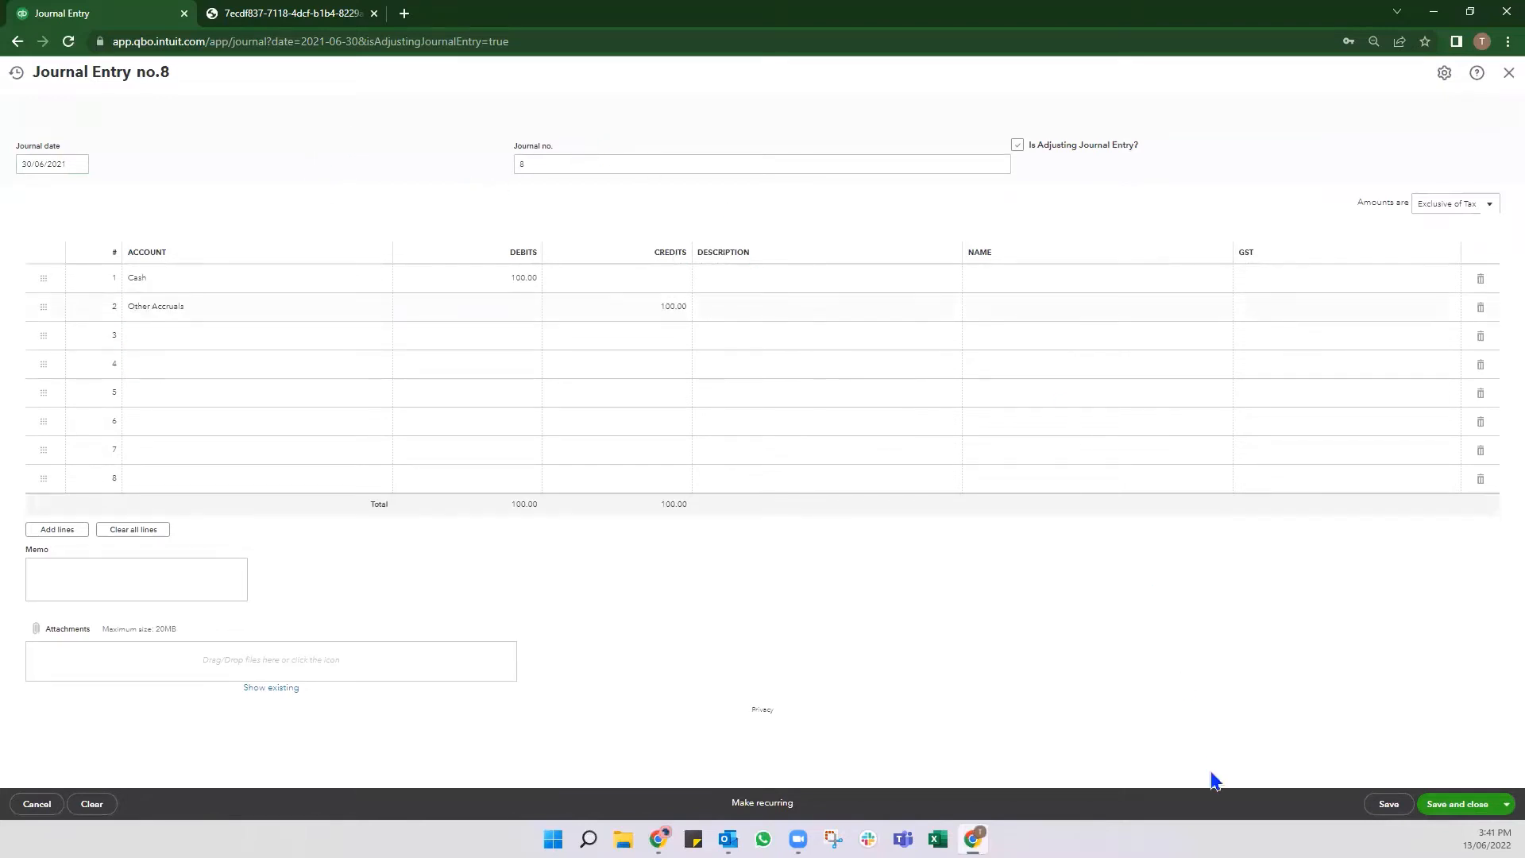
click(1458, 807)
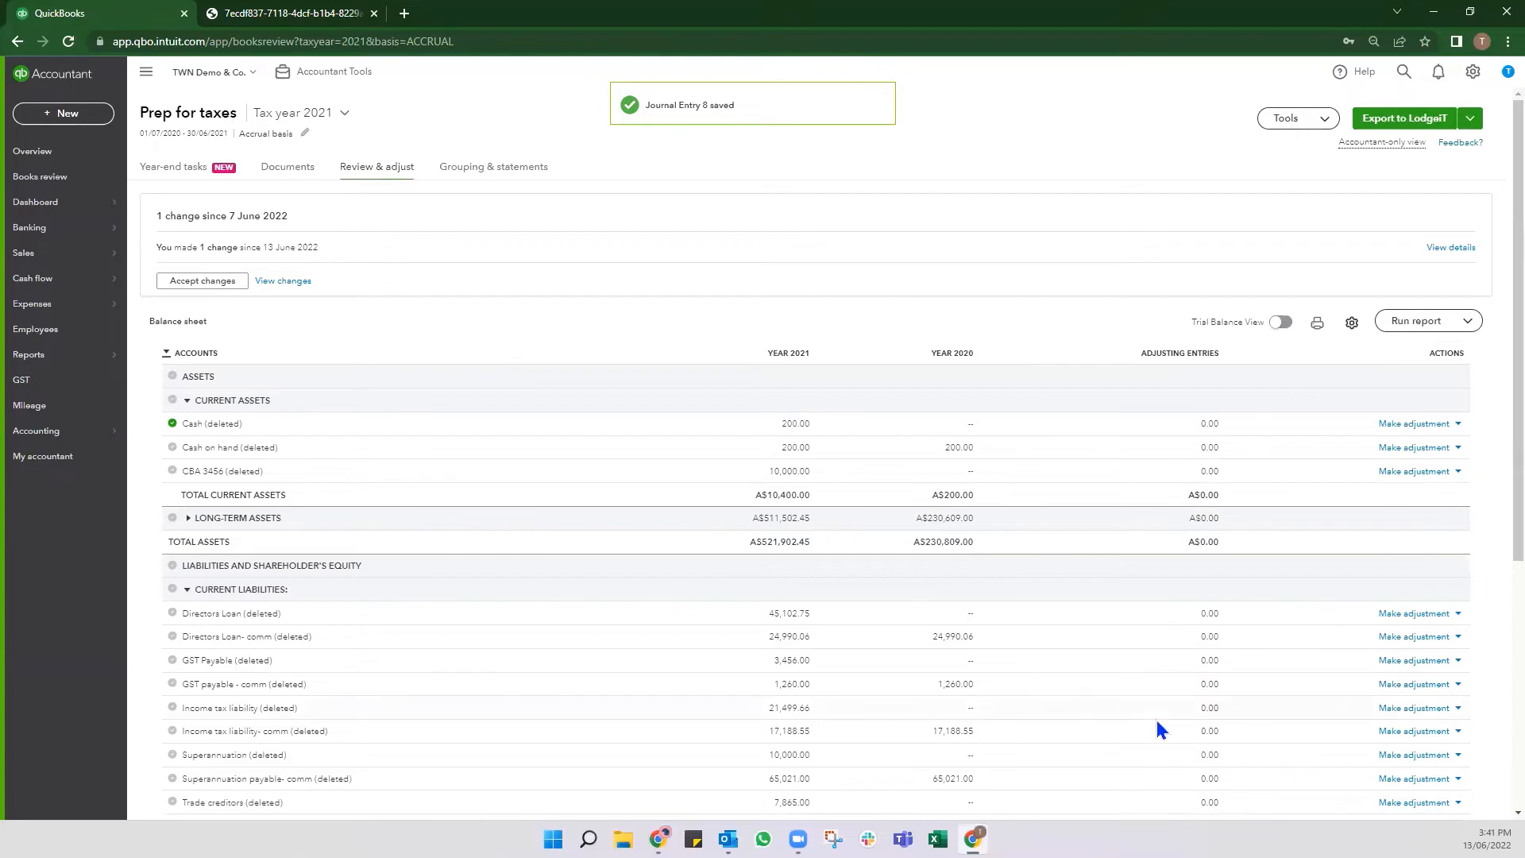
- View the unaccepted changes for the tax year and examine the audit history of the added journal entry
scroll(1156, 728, down, 3)
scroll(1156, 728, up, 3)
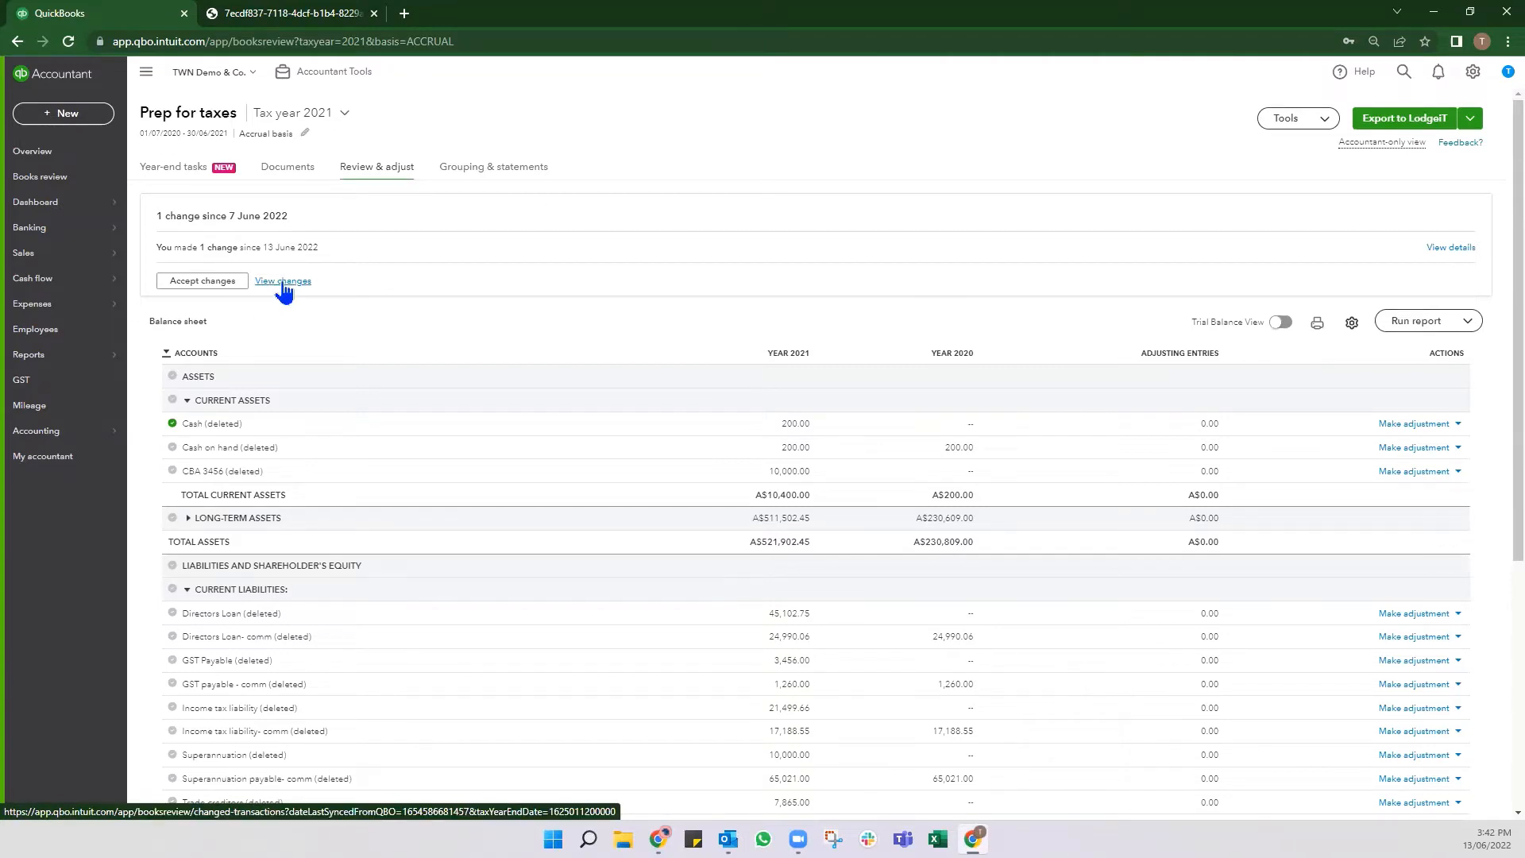
click(284, 281)
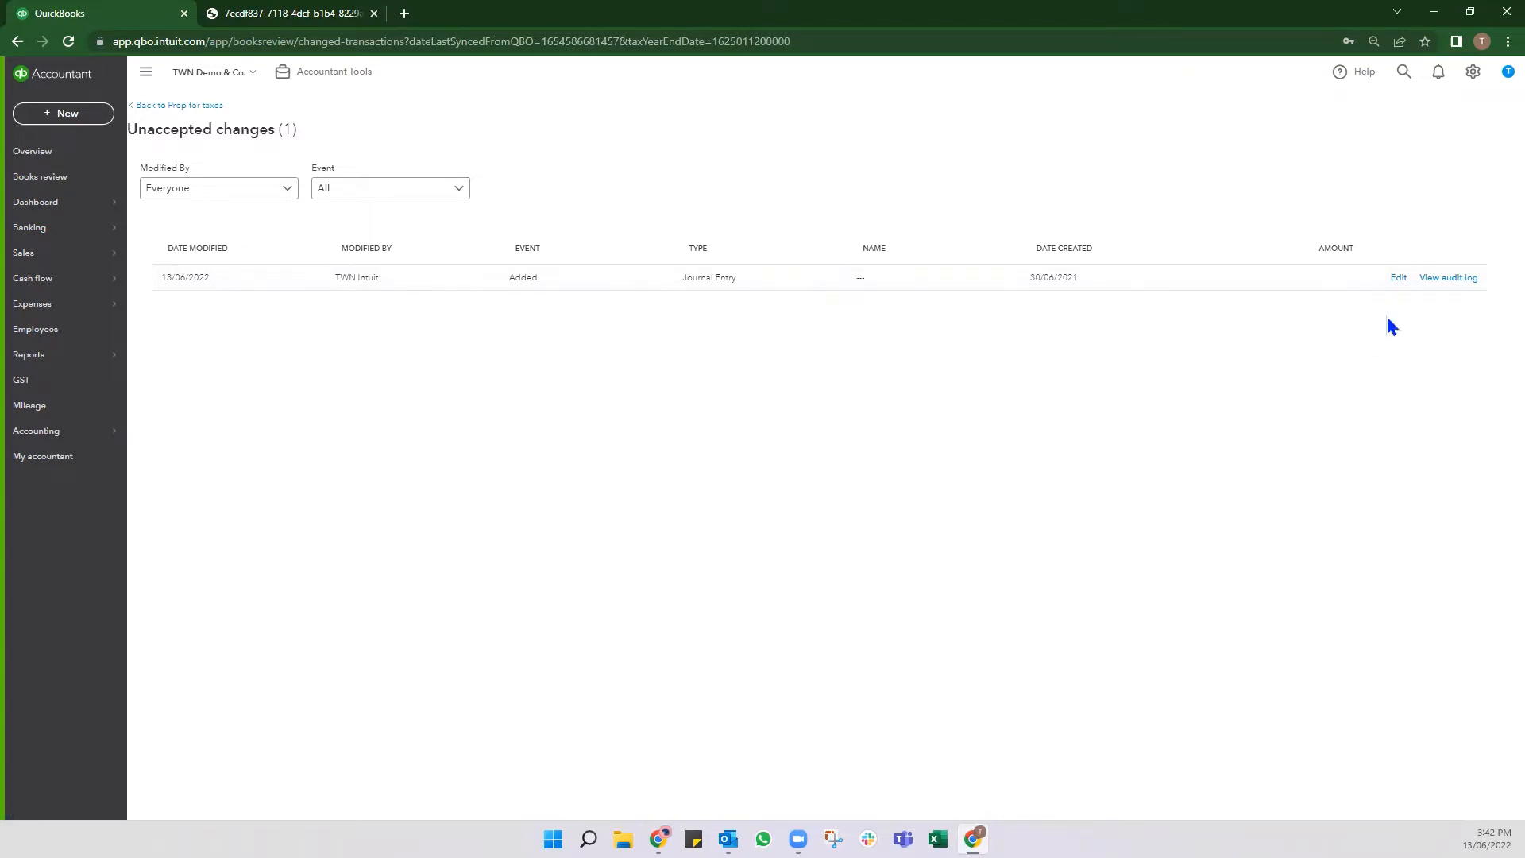
click(1447, 279)
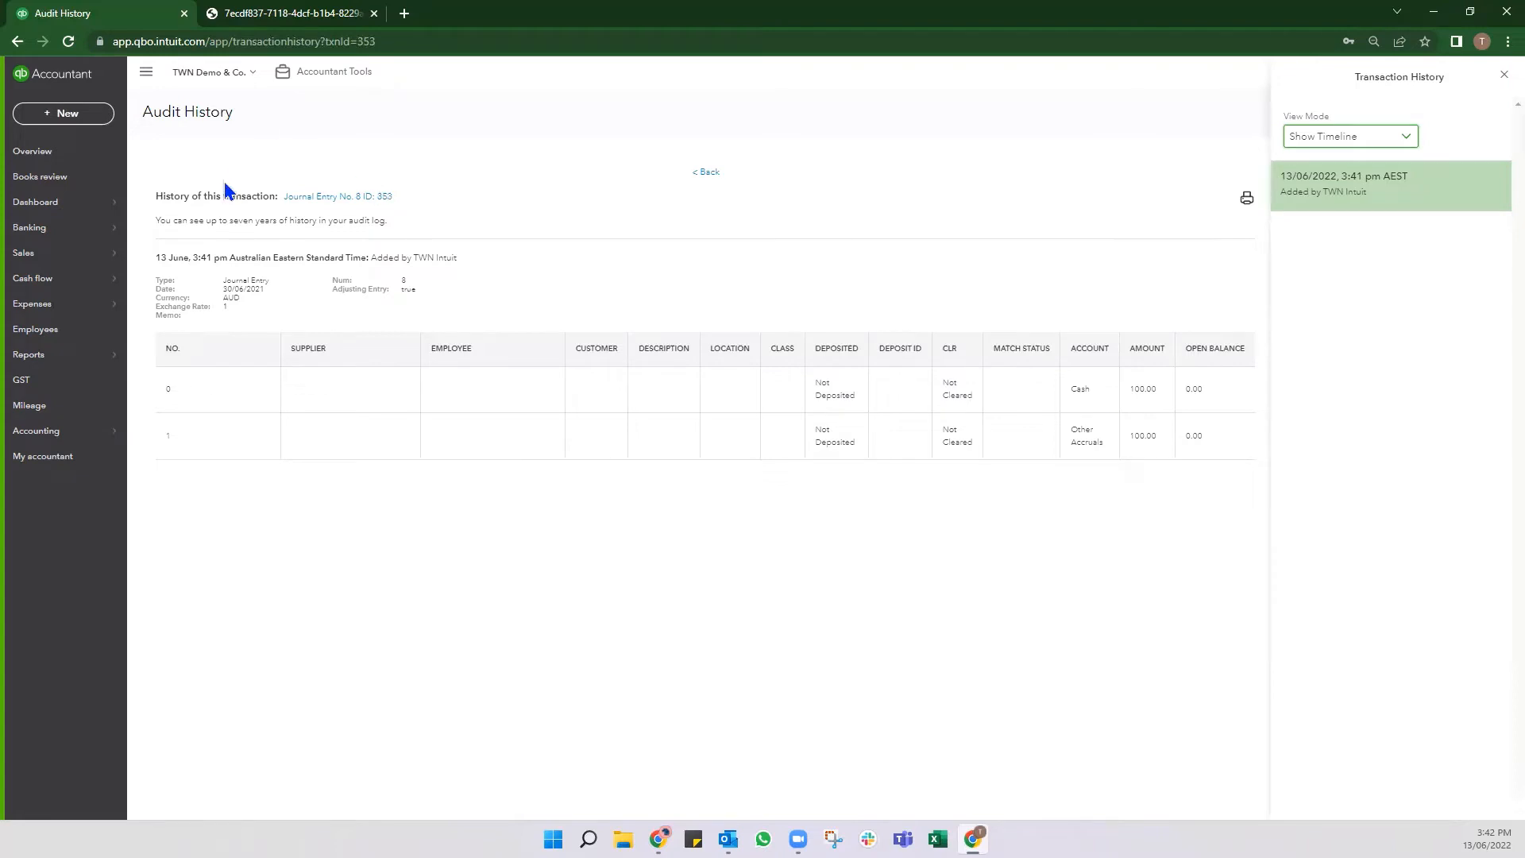
- Return to Prep for taxes and accept the pending change in Review & adjust
click(17, 42)
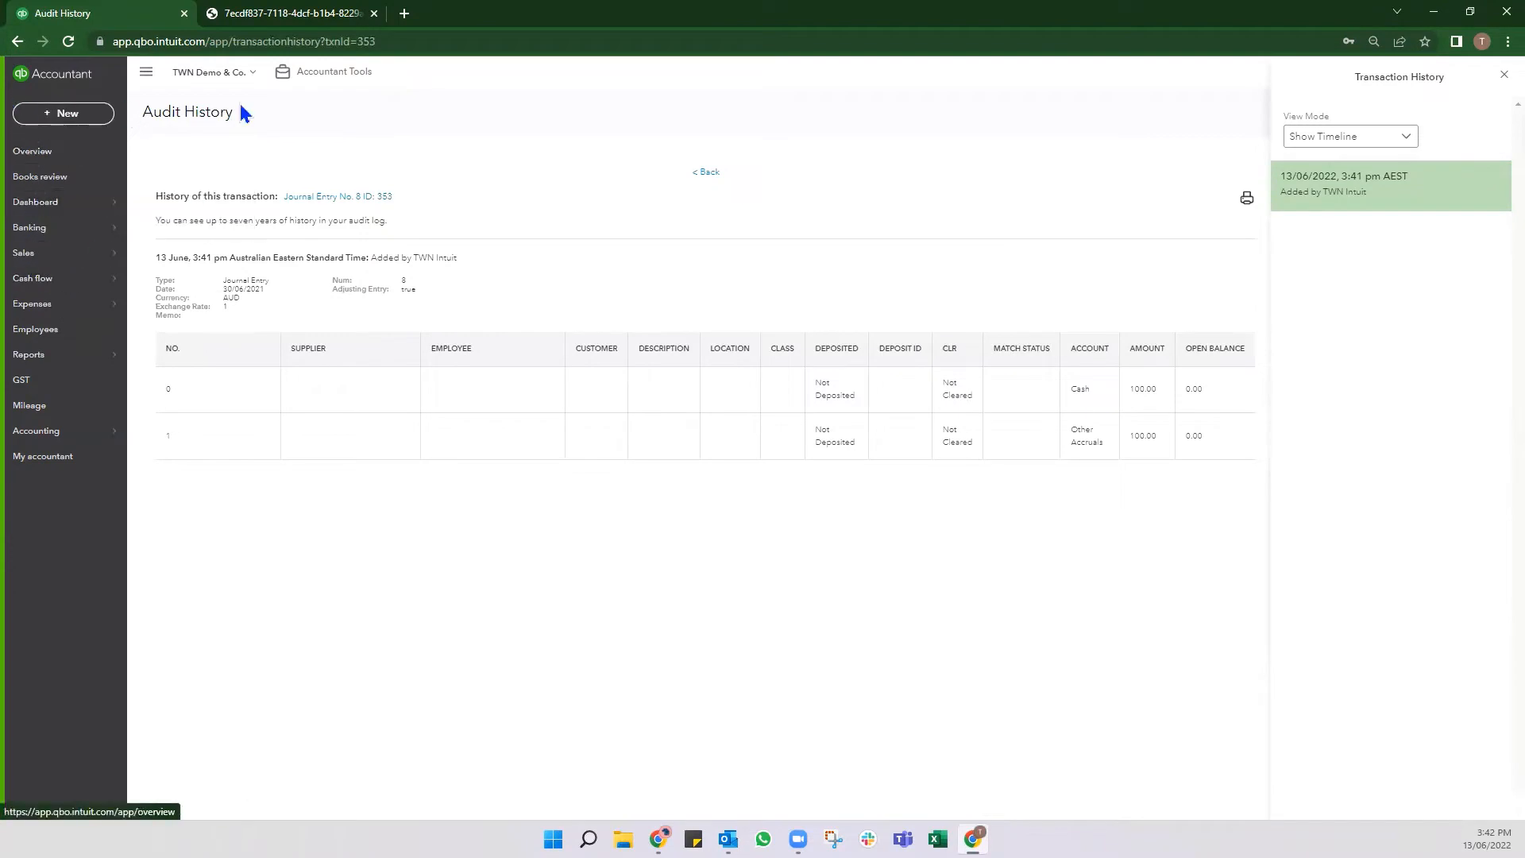
right_click(330, 73)
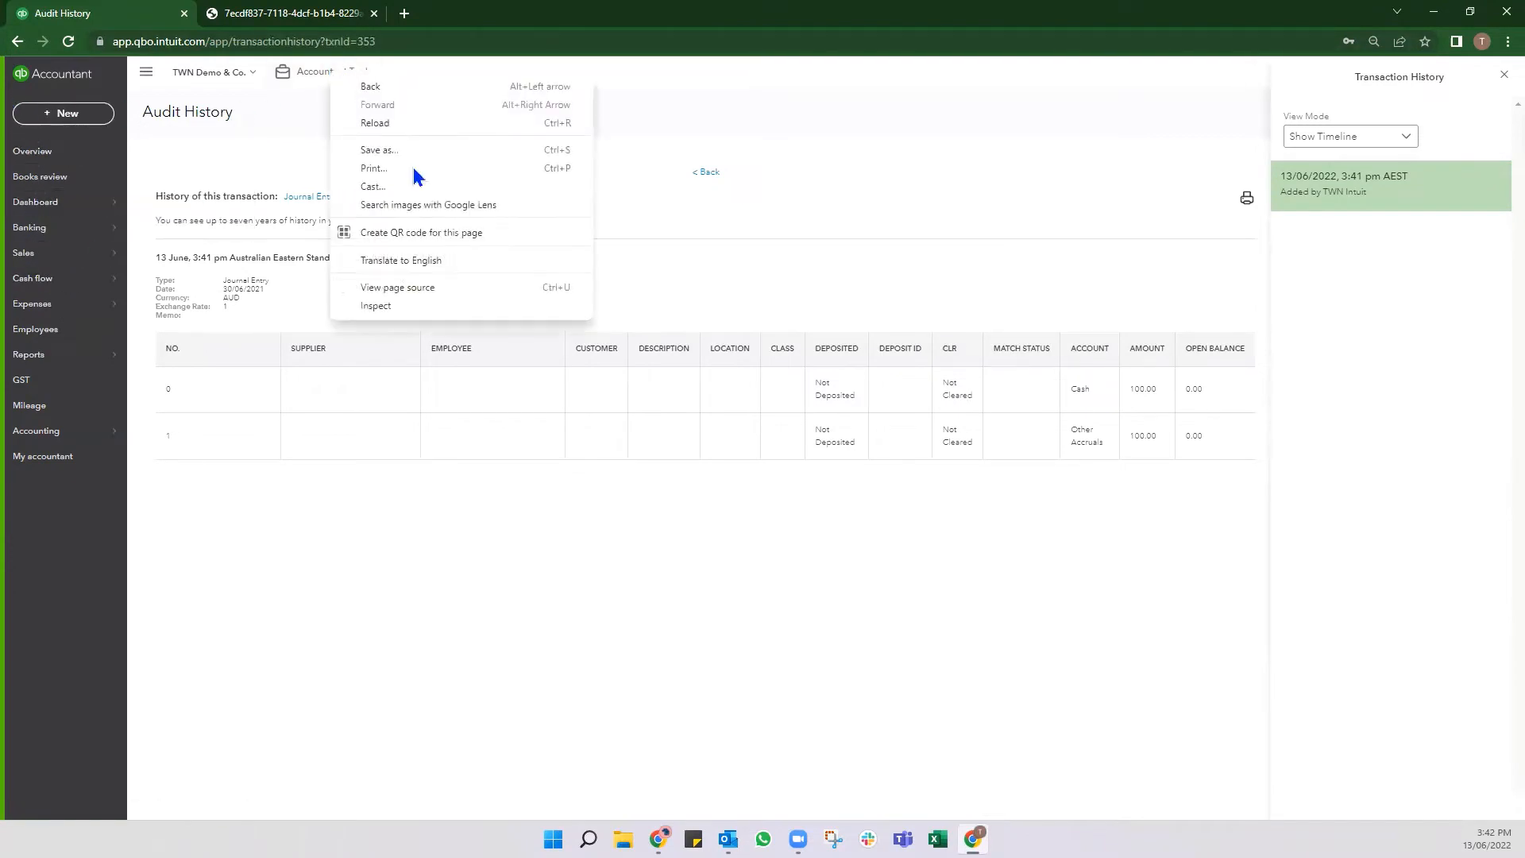
click(302, 76)
click(304, 82)
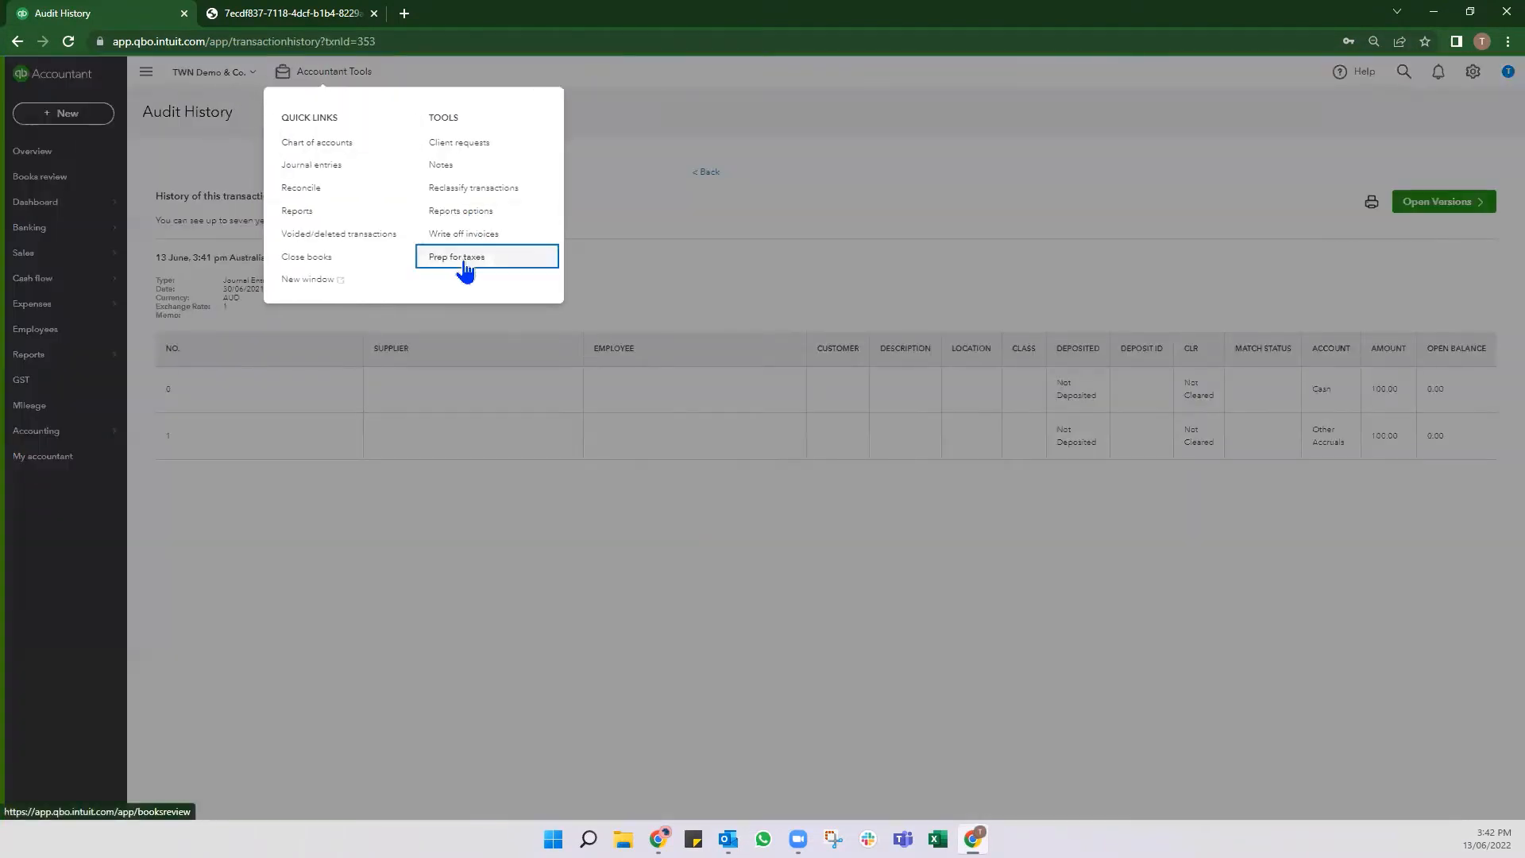
click(464, 254)
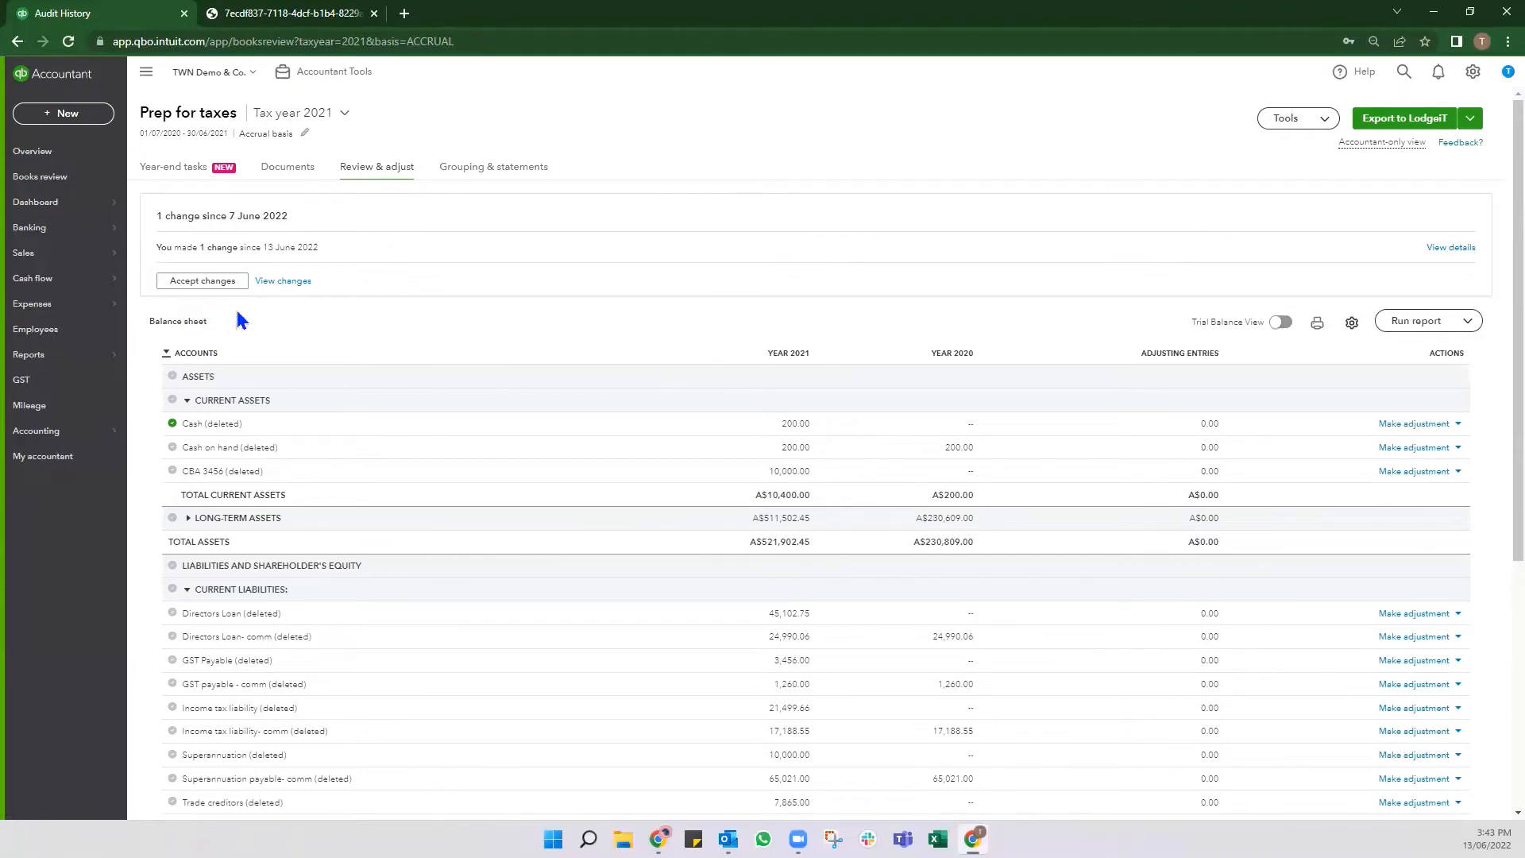
click(230, 283)
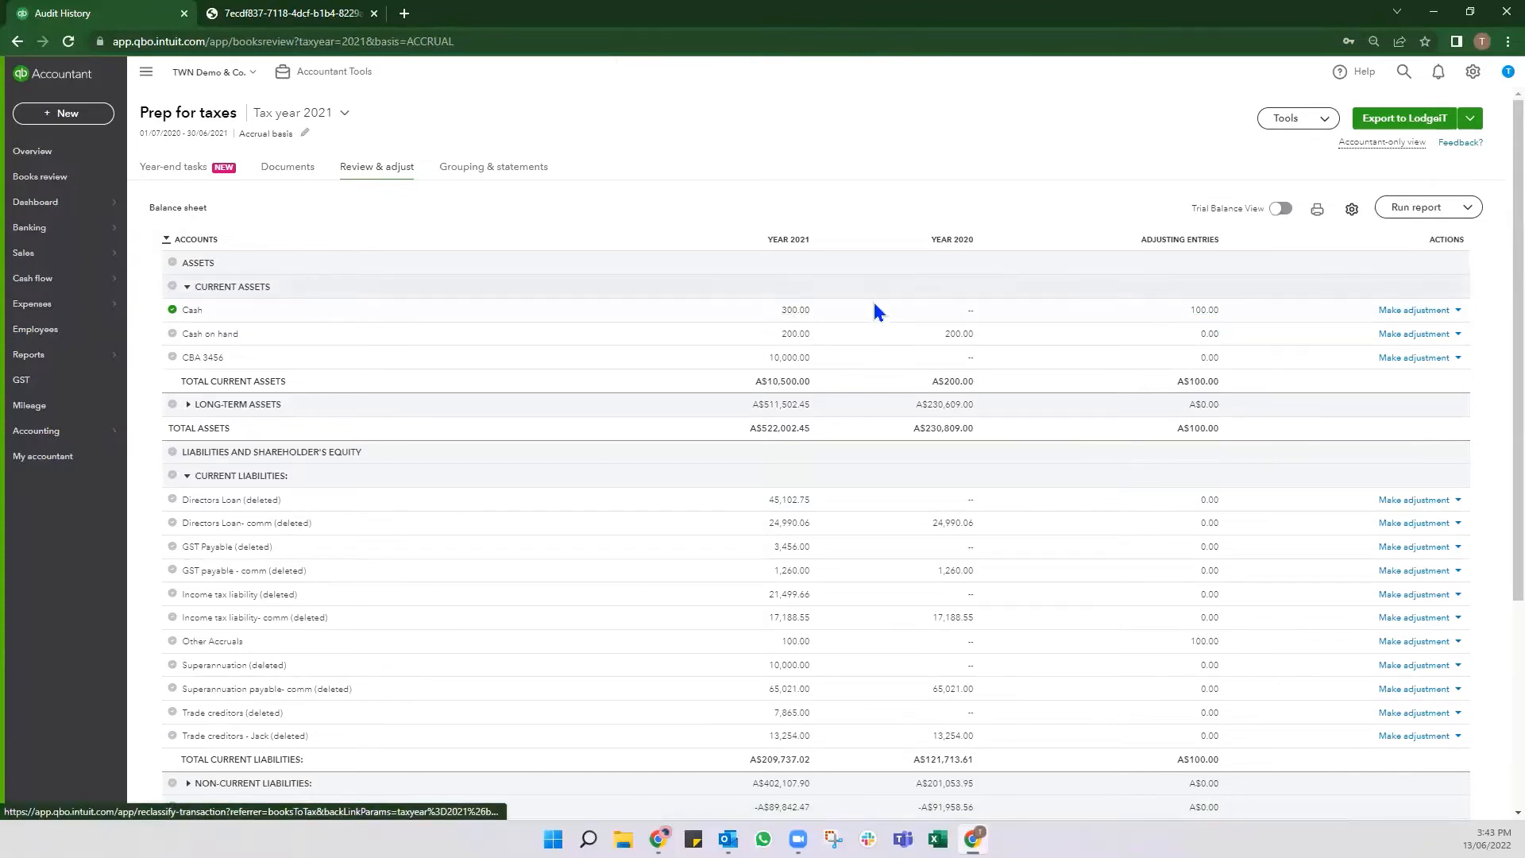
- Add and save the note "this balance can be accepted as not material" on the Cash account
click(1458, 311)
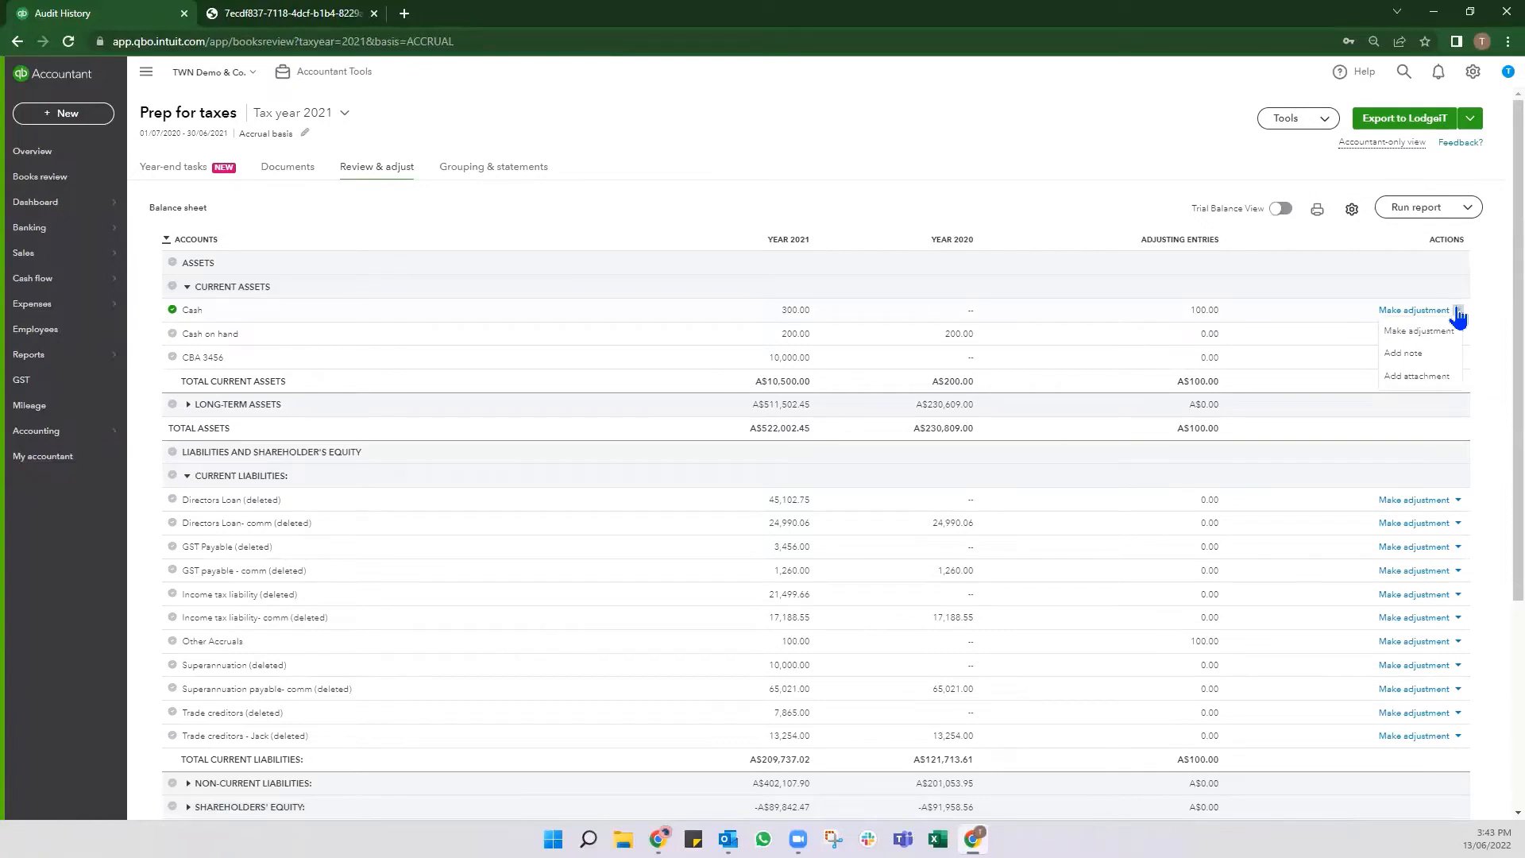
click(1407, 354)
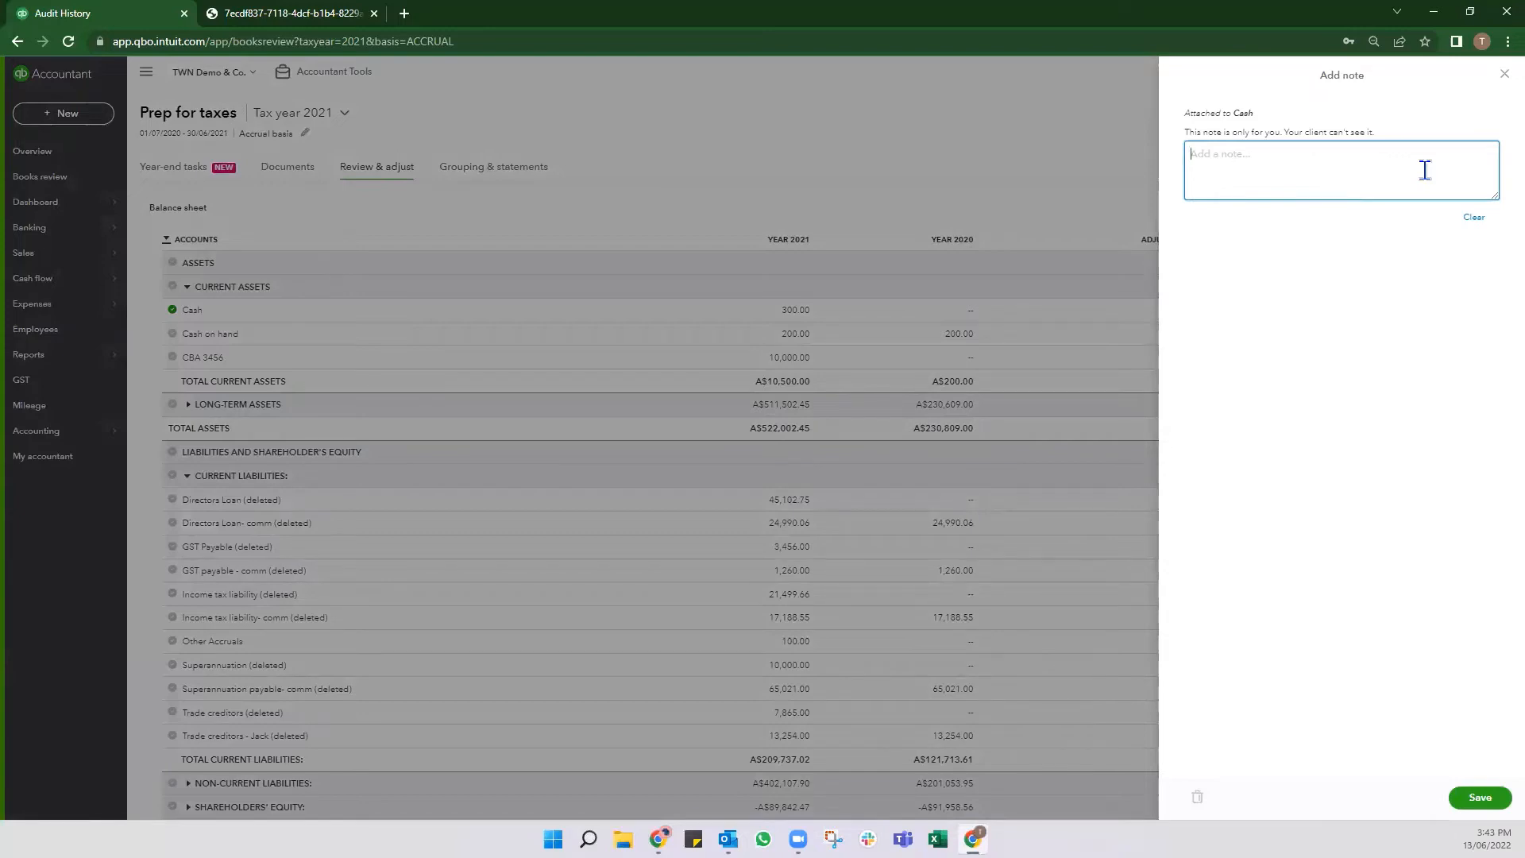
text(this balnce is not)
key(BackSpace)
key(BackSpace)
key(BackSpace)
key(BackSpace)
key(BackSpace)
key(BackSpace)
key(BackSpace)
text(ance can be accepted as not material)
click(1479, 799)
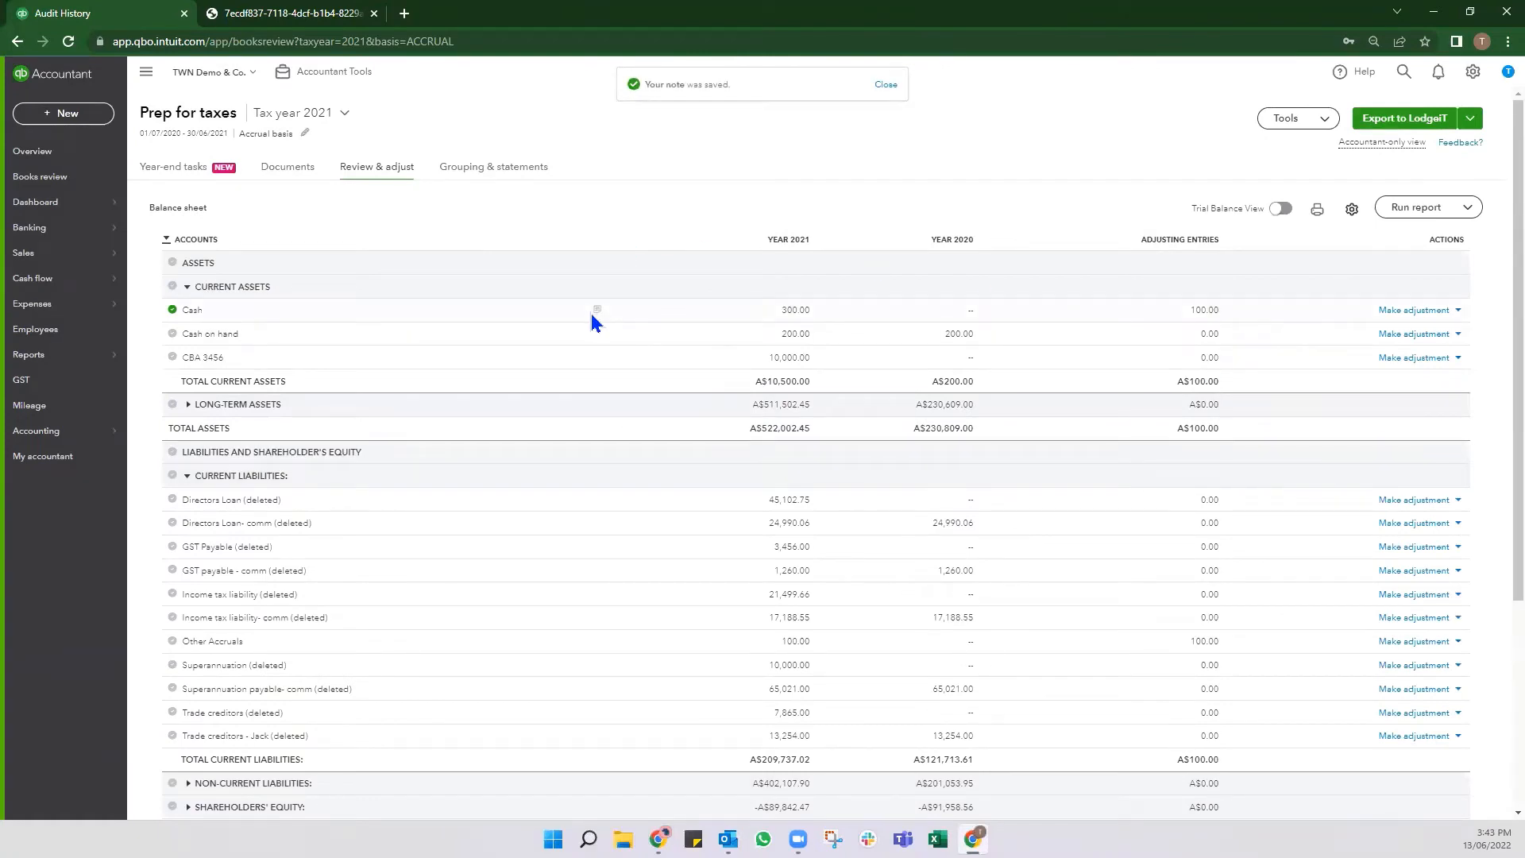
- Clear the text of the note attached to the Cash account and save it empty
click(597, 309)
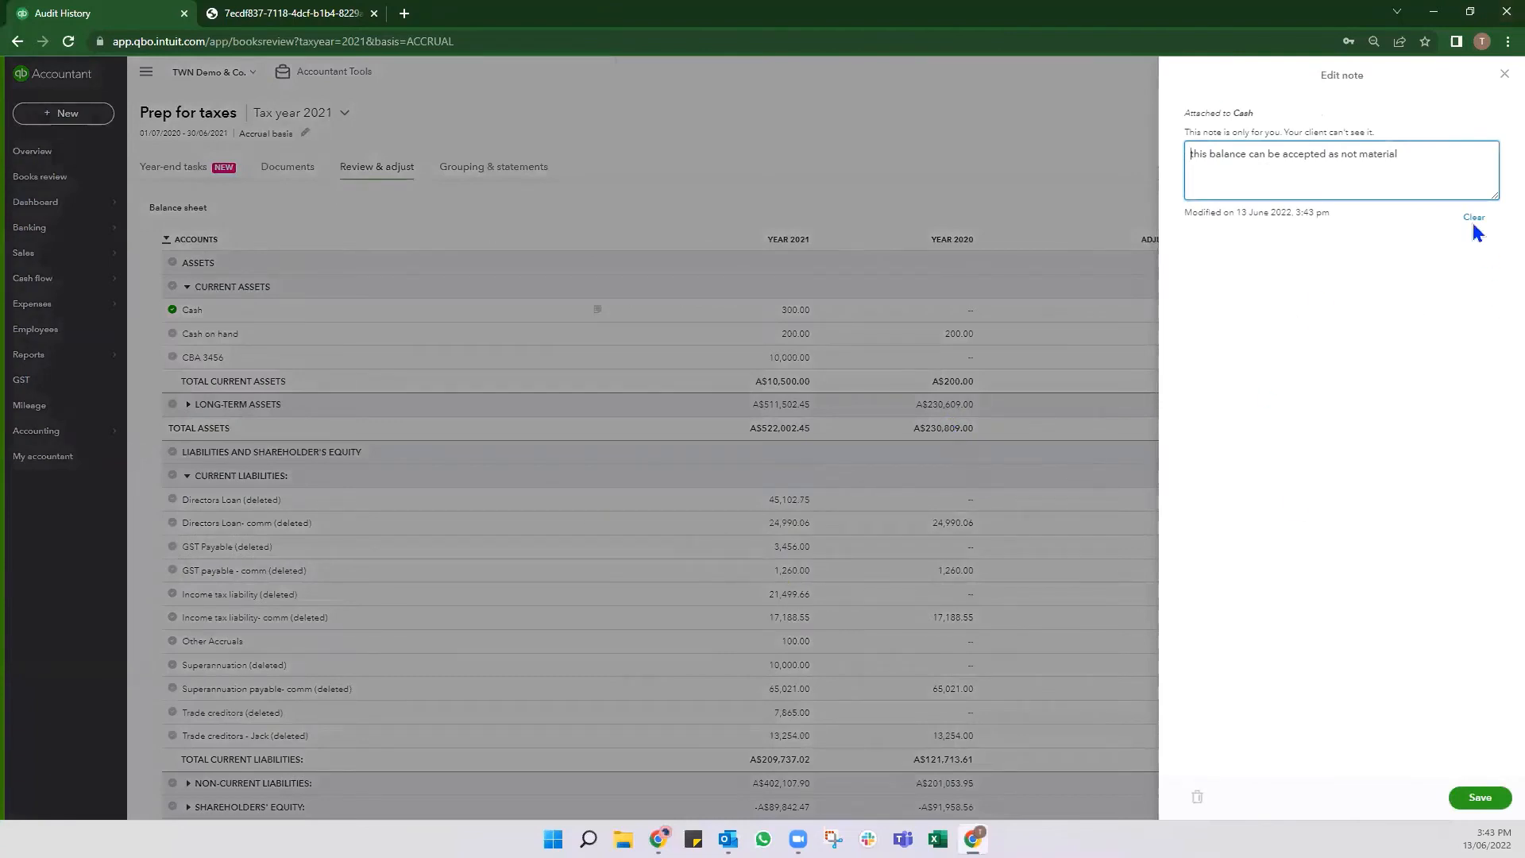
drag(1442, 151, 970, 127)
key(BackSpace)
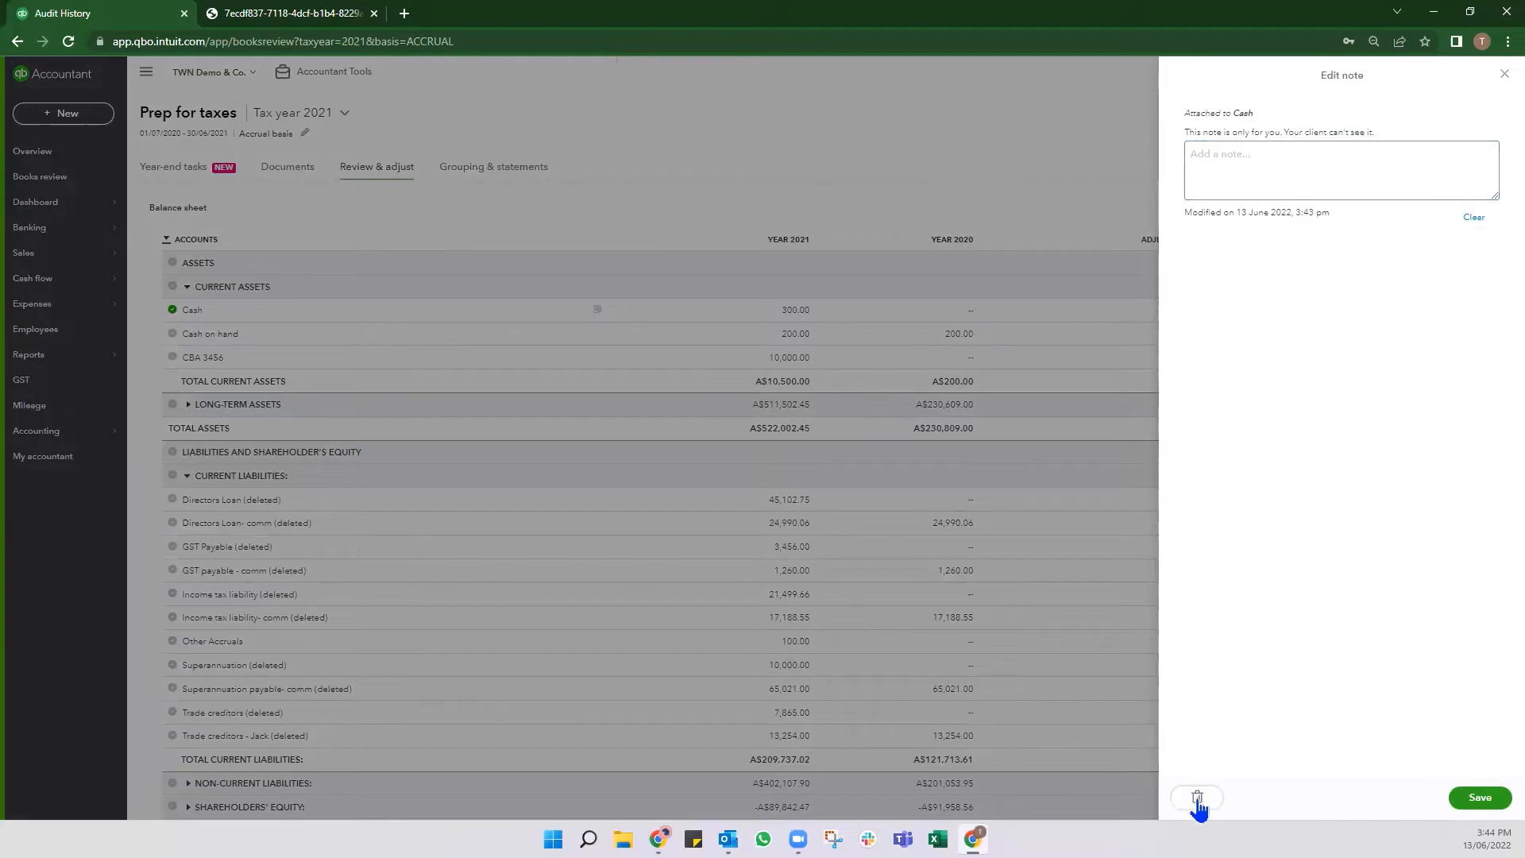
click(1479, 797)
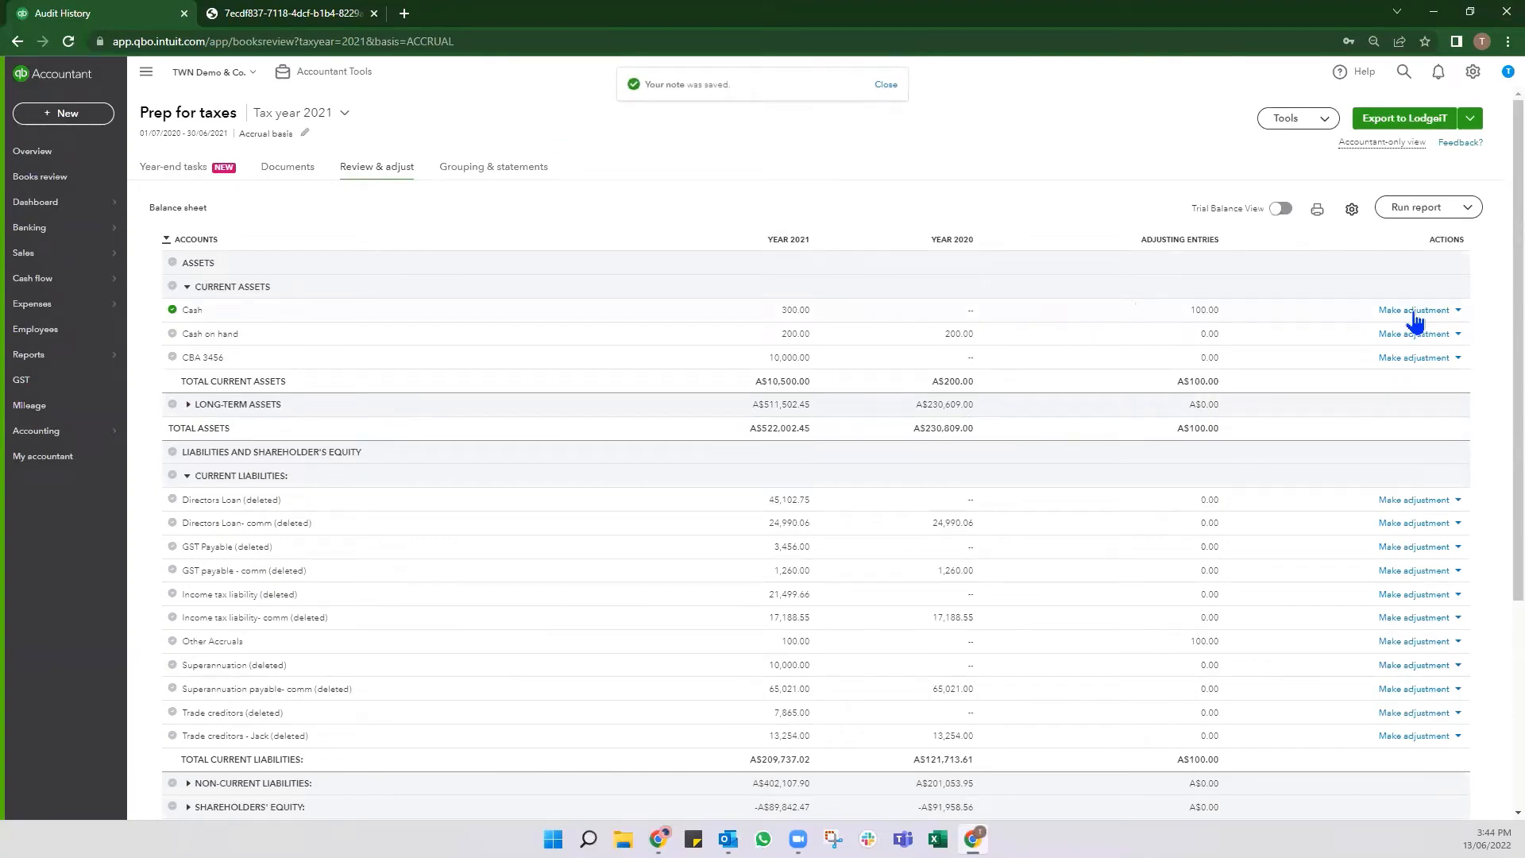
- Attach the PDF file Dummy bank statement from the Dummy Data folder to the Cash account
click(1458, 311)
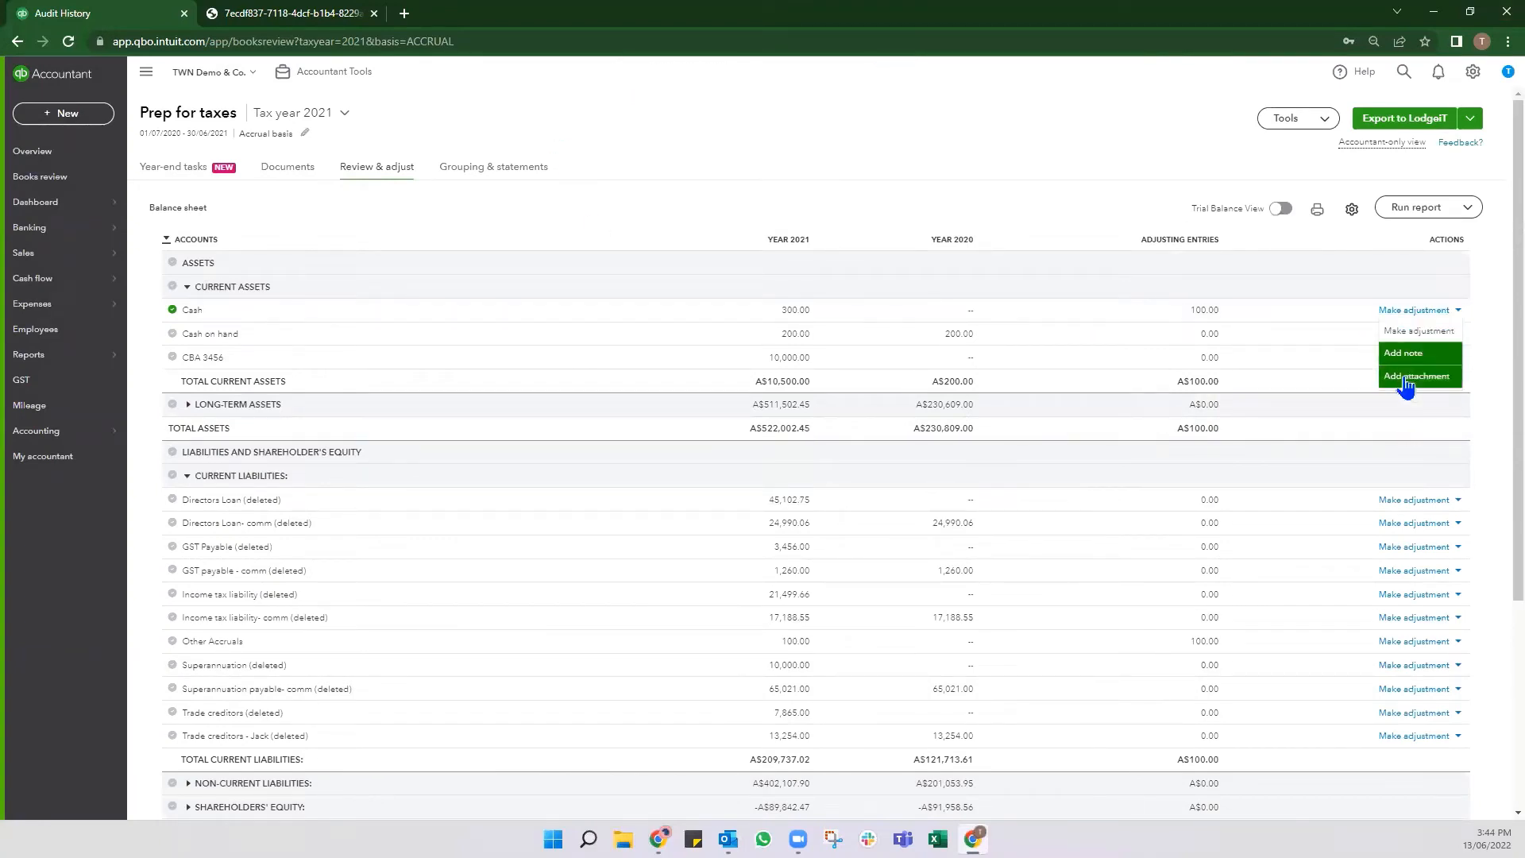
click(1404, 377)
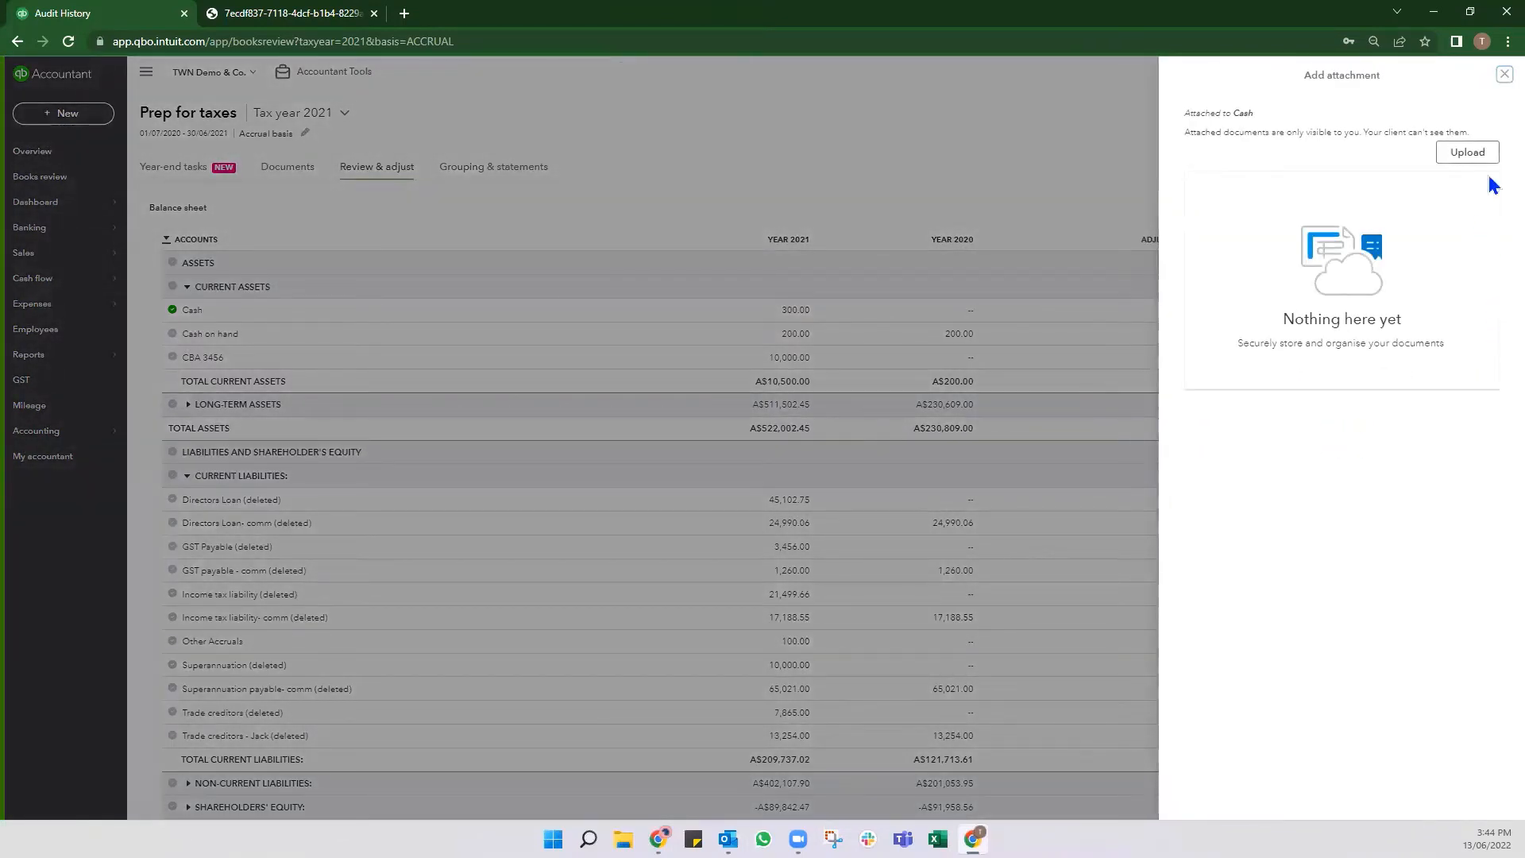
click(1469, 155)
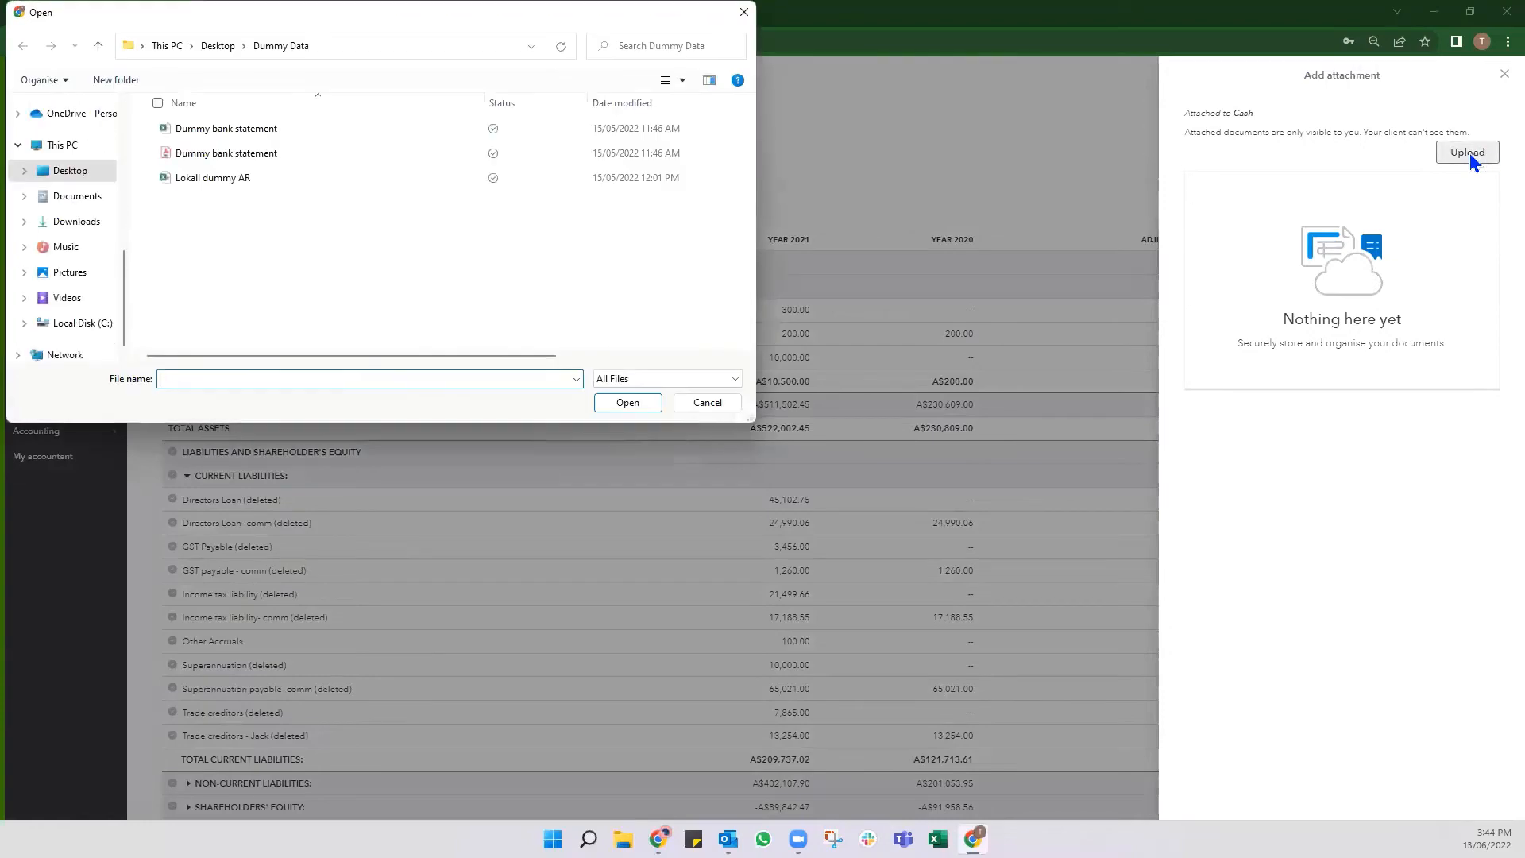
click(204, 153)
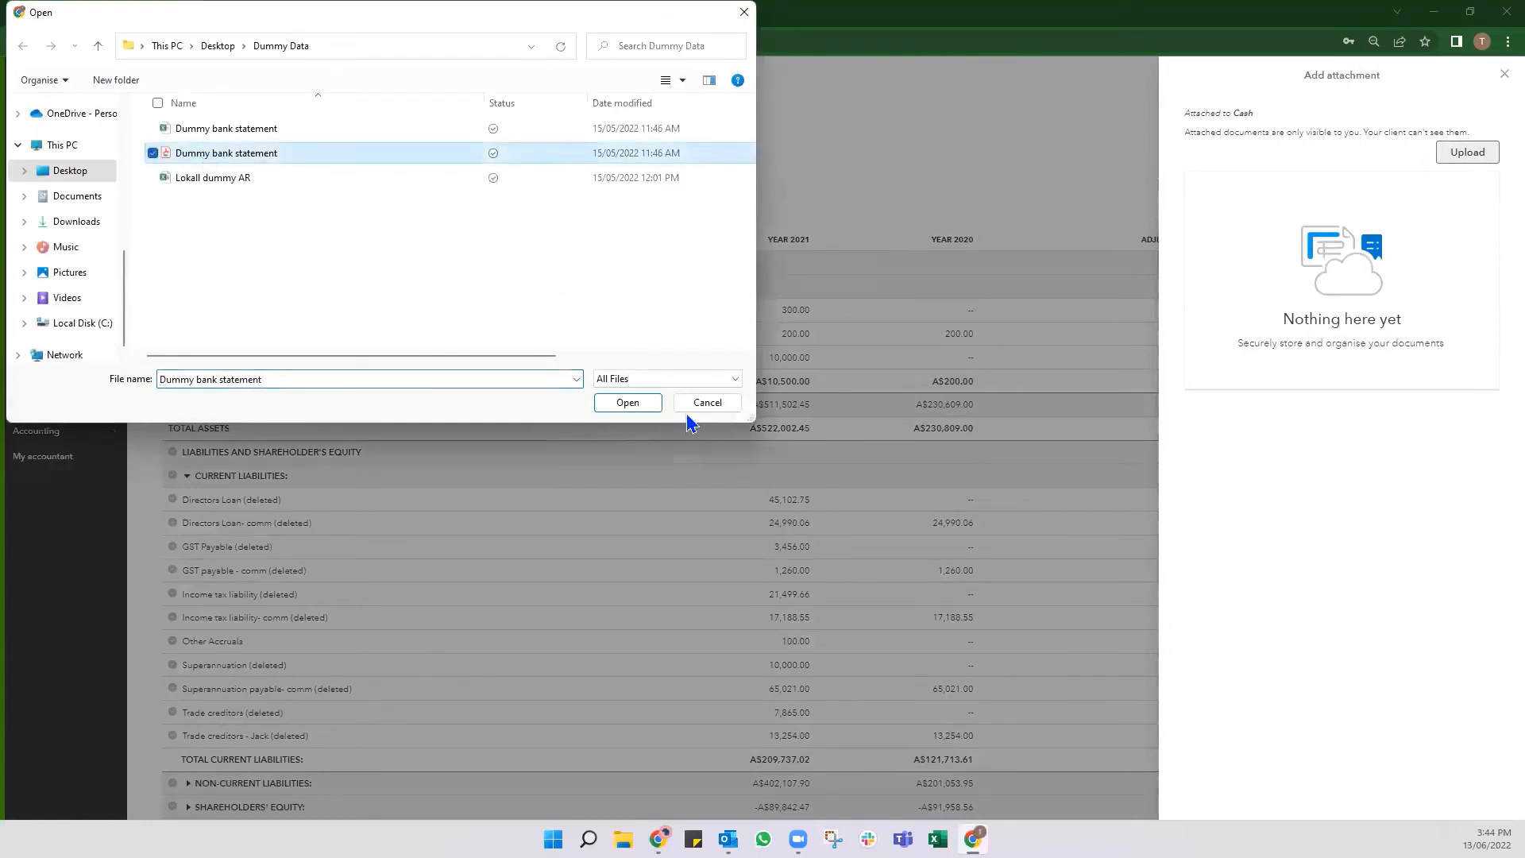
click(629, 400)
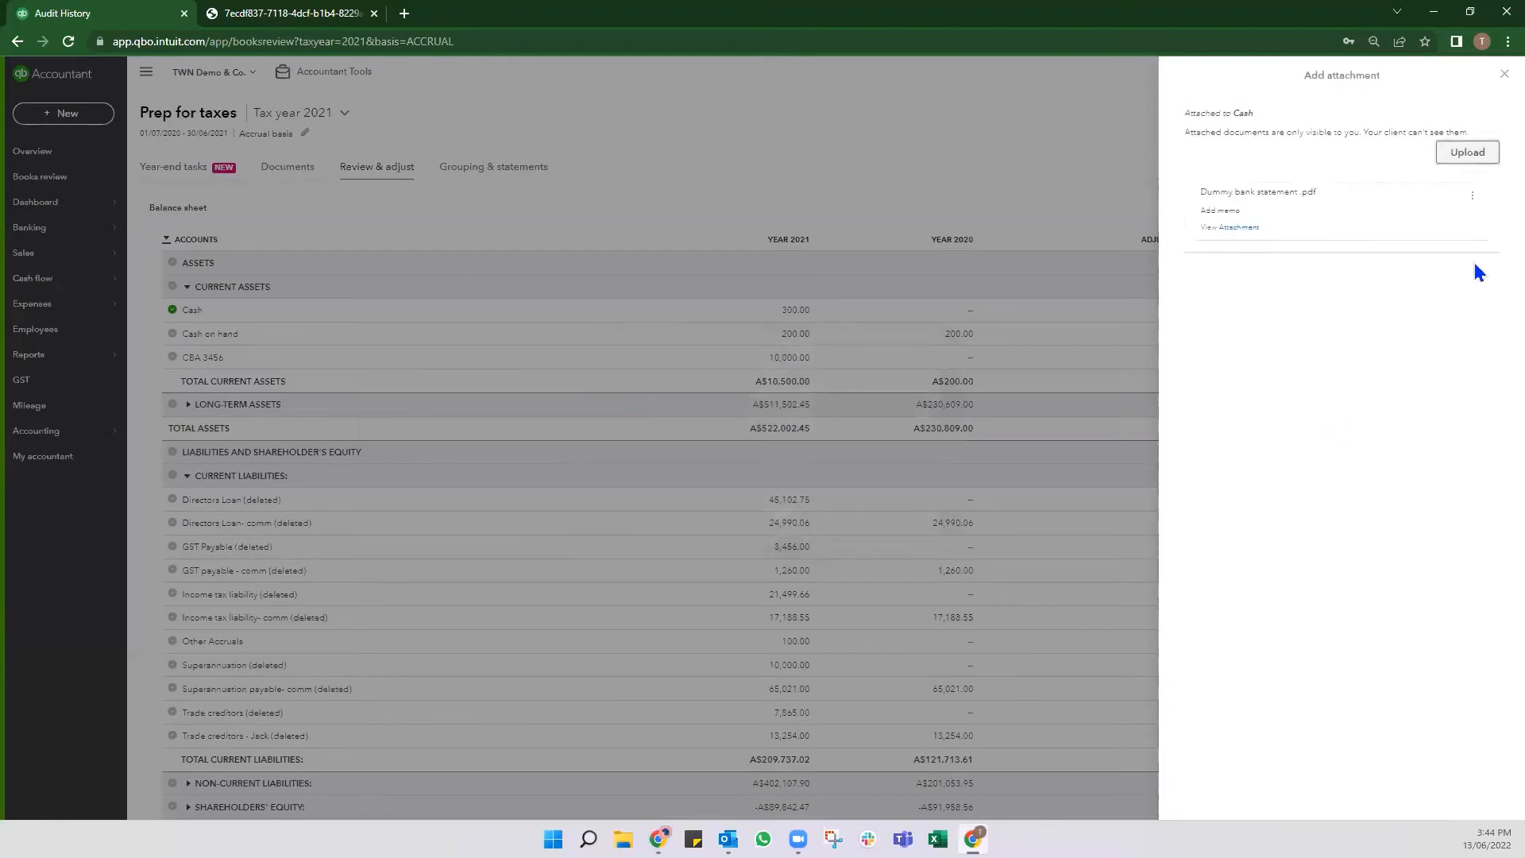
click(1504, 75)
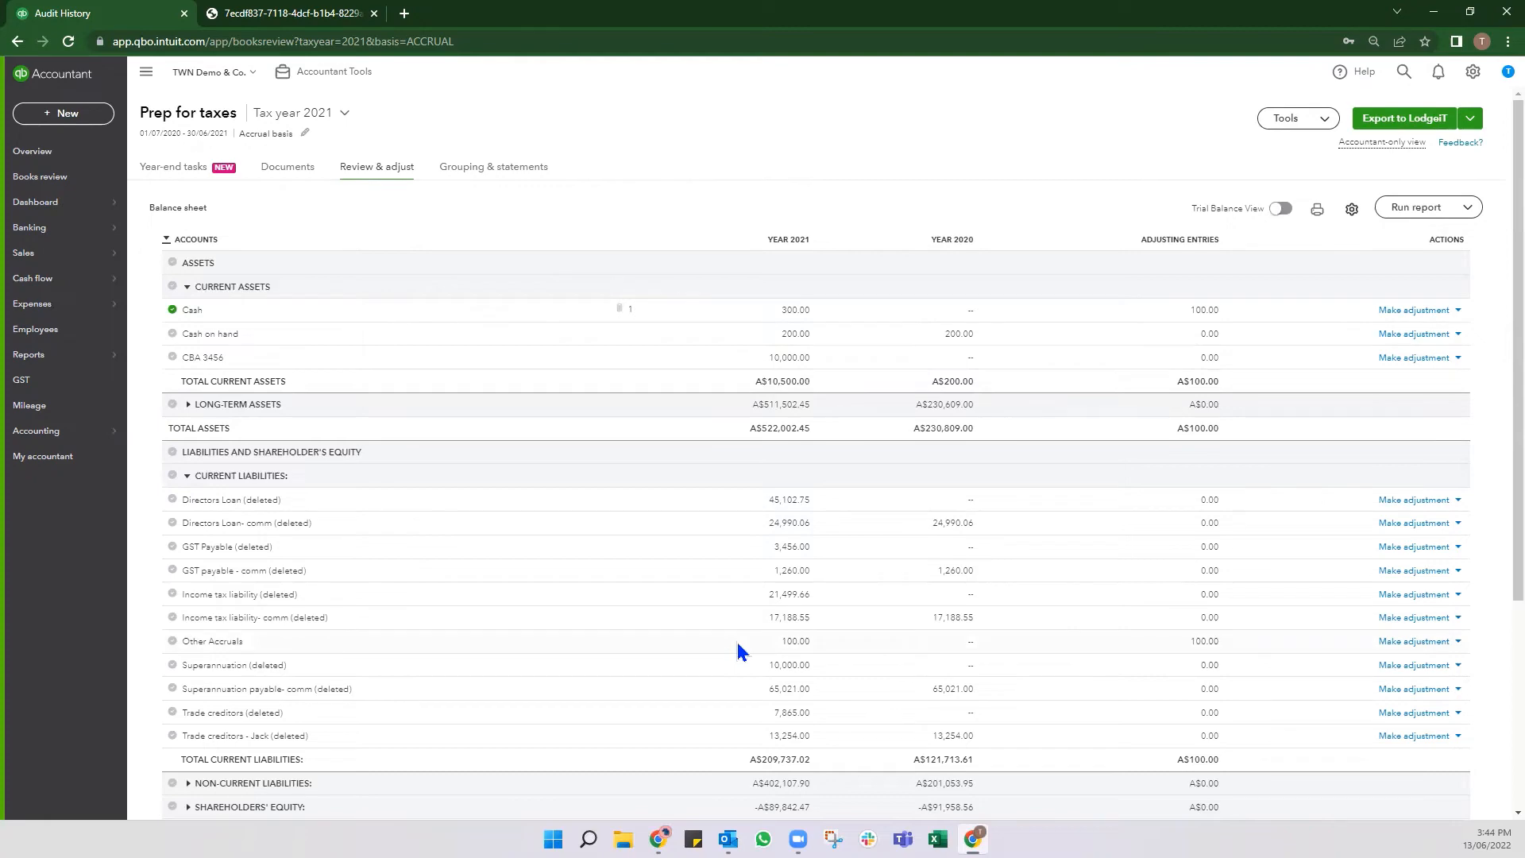
- Look over the adjusted balance sheet and the profit and loss section, and show Grouping & statements
scroll(736, 647, down, 2)
scroll(722, 664, down, 2)
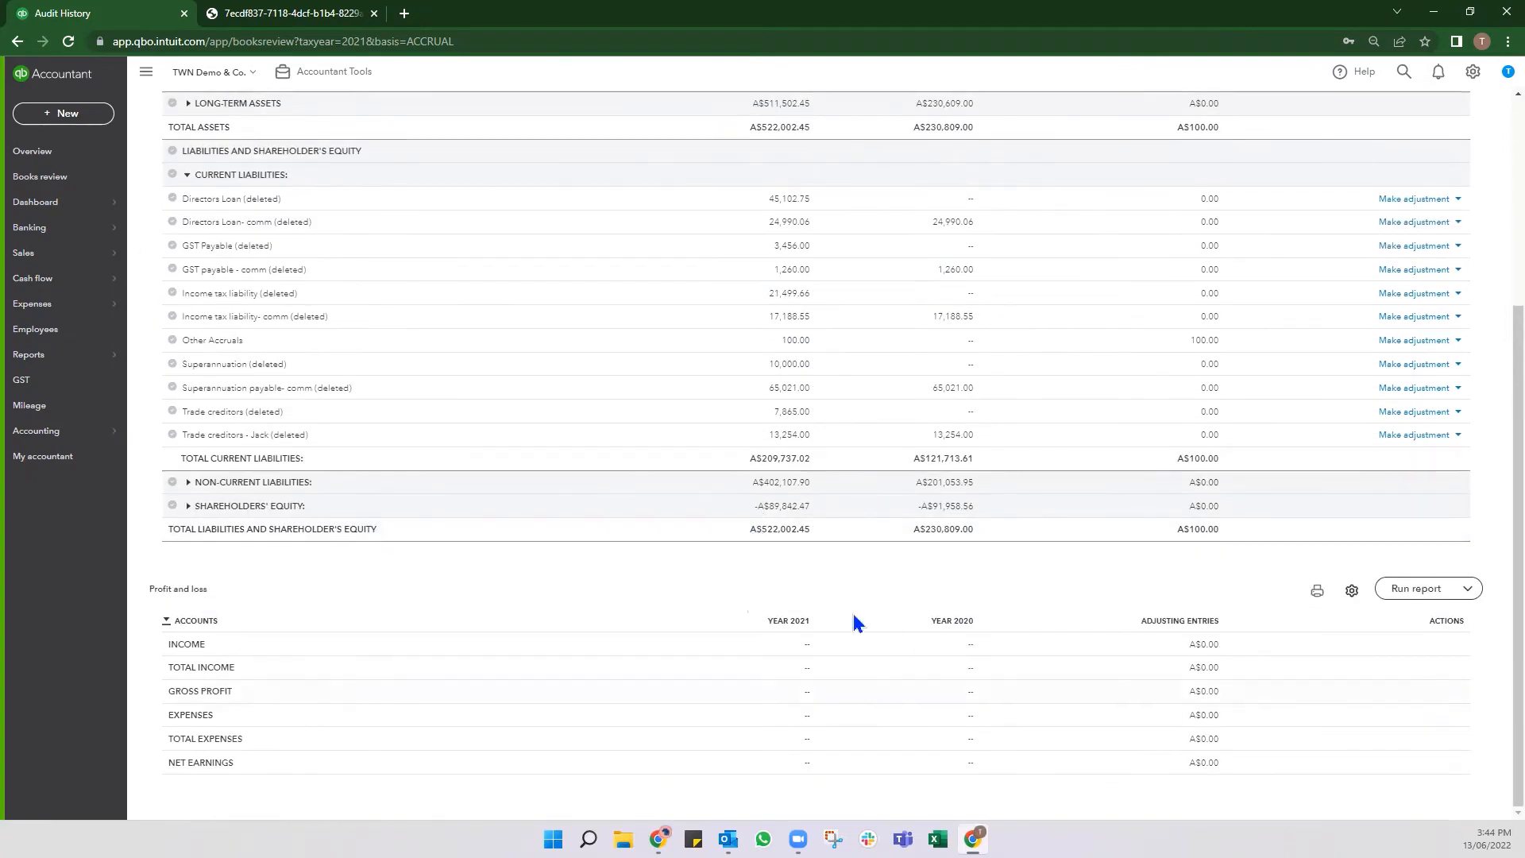
scroll(828, 753, up, 4)
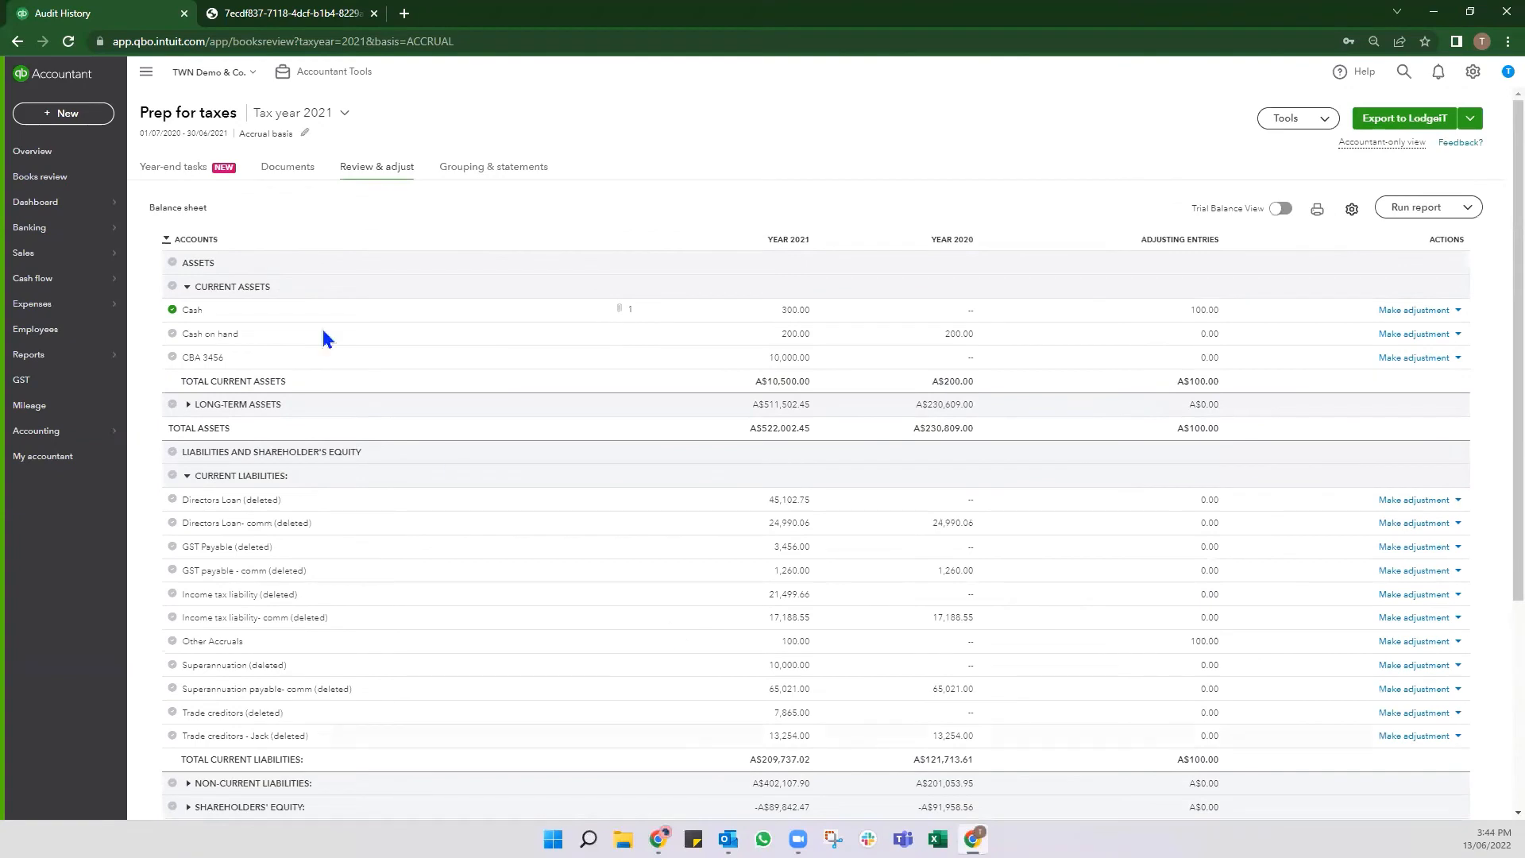
click(497, 183)
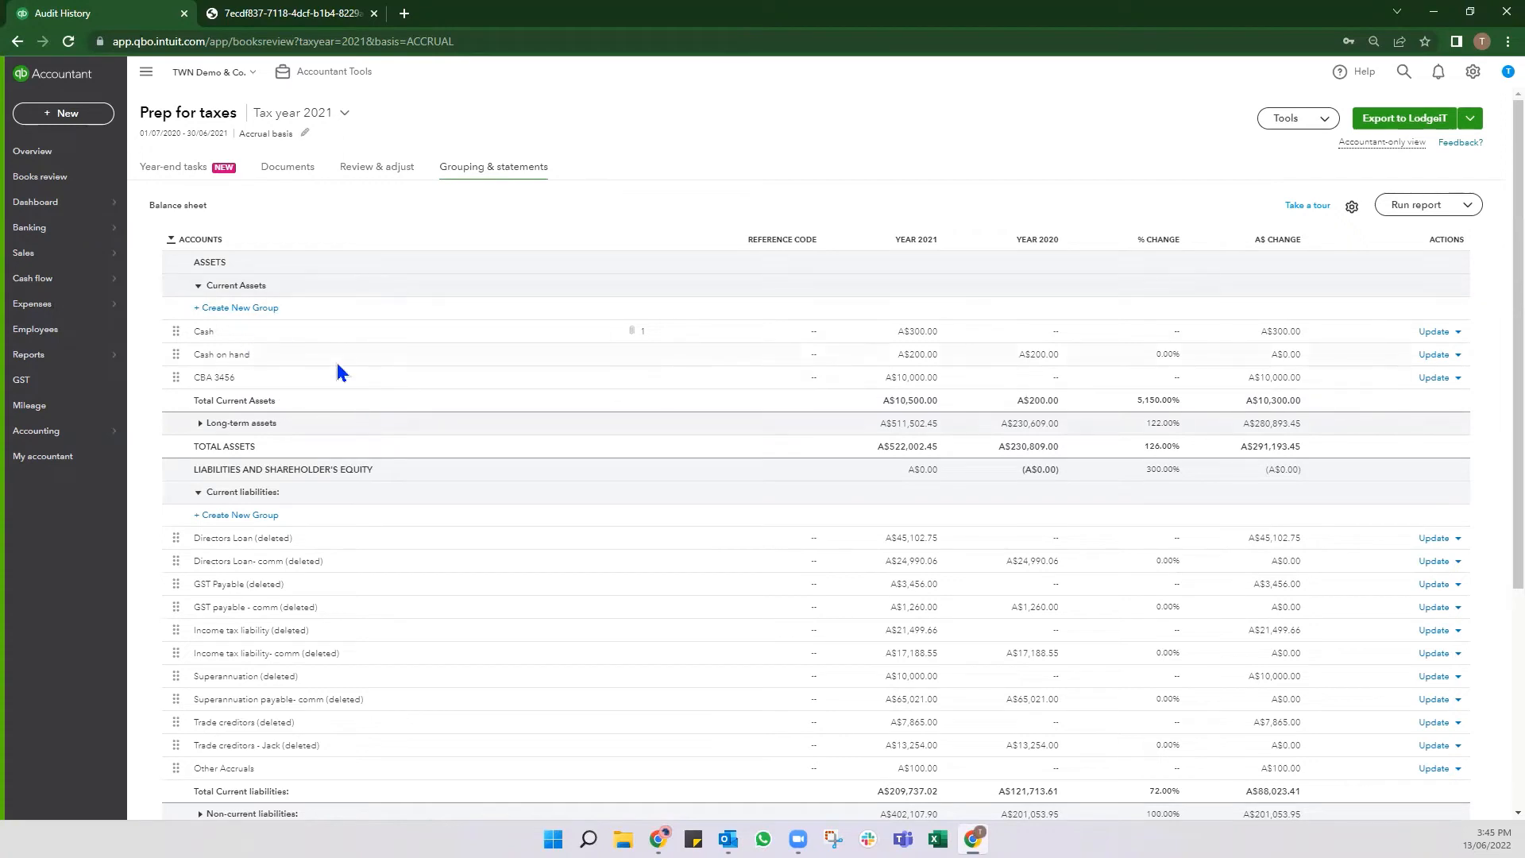
- Create a new group named "cash And Cash Equivalents" under Current Assets on the balance sheet
click(219, 308)
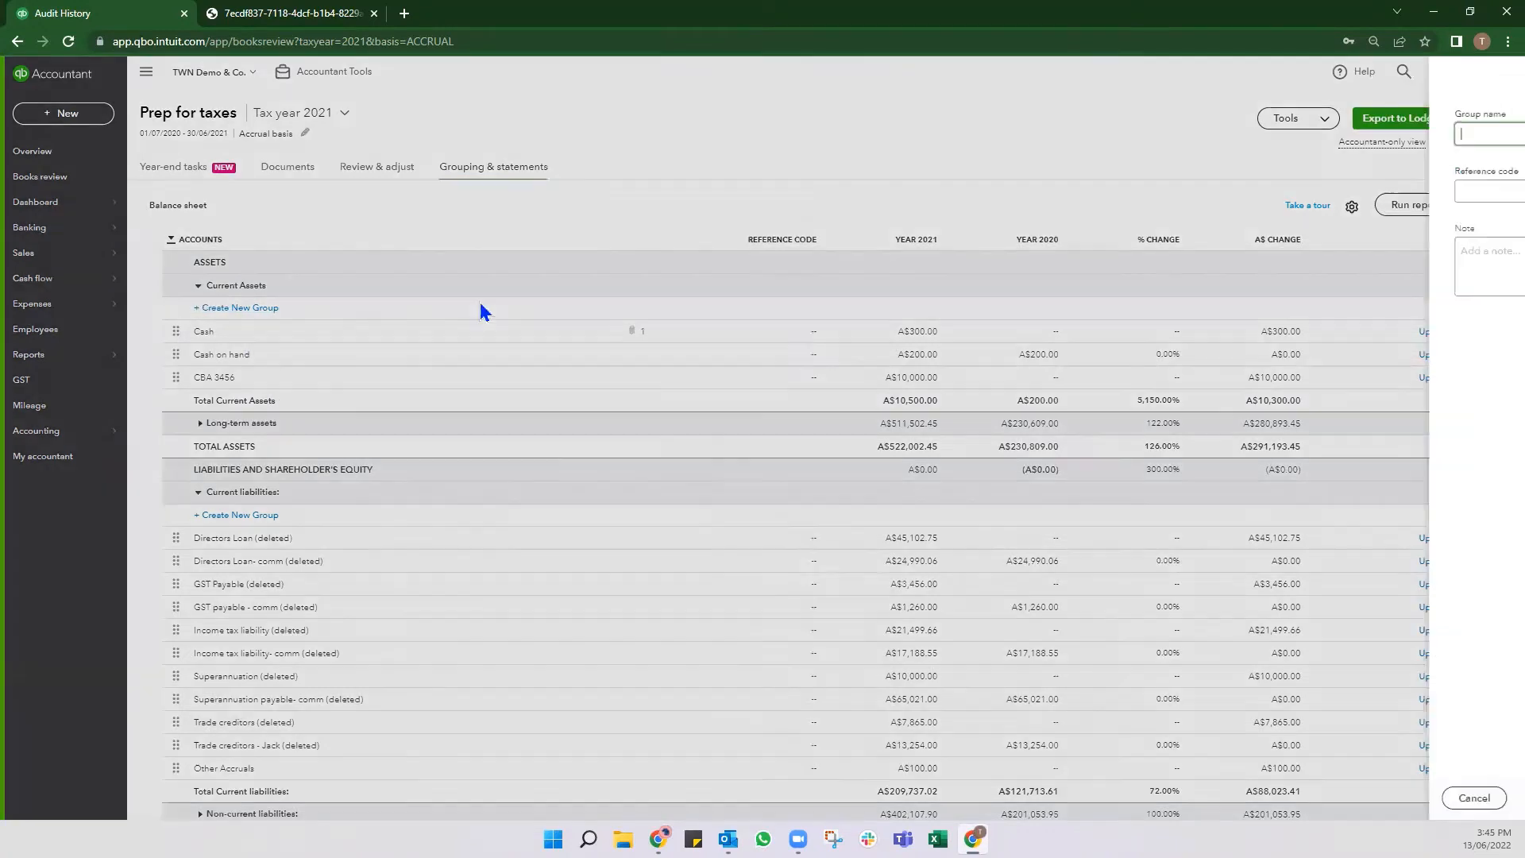
text(c)
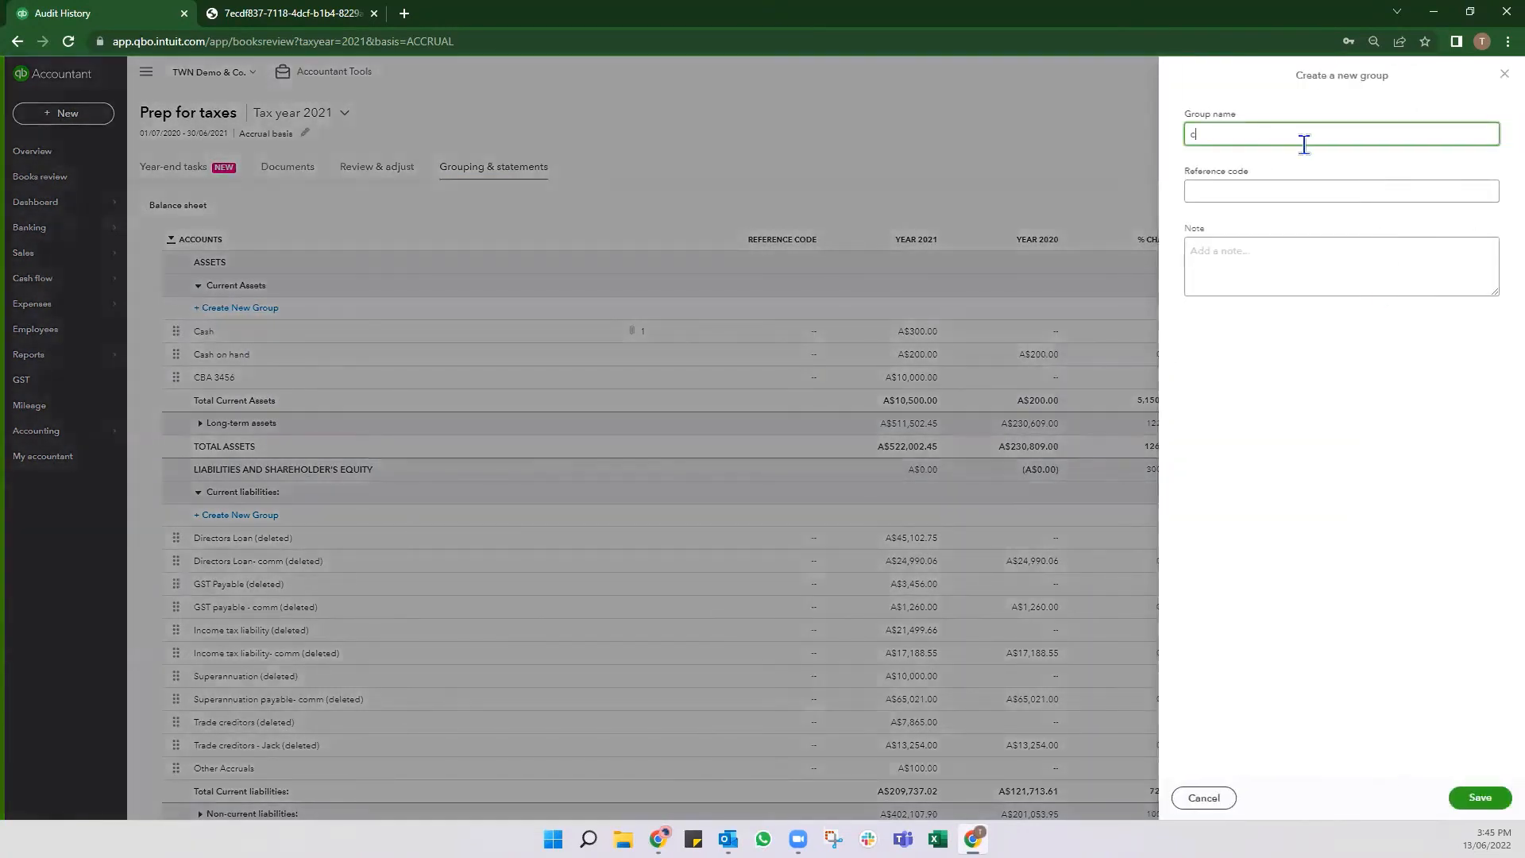
text(ash And Cas Equivalents)
click(1258, 133)
text(h)
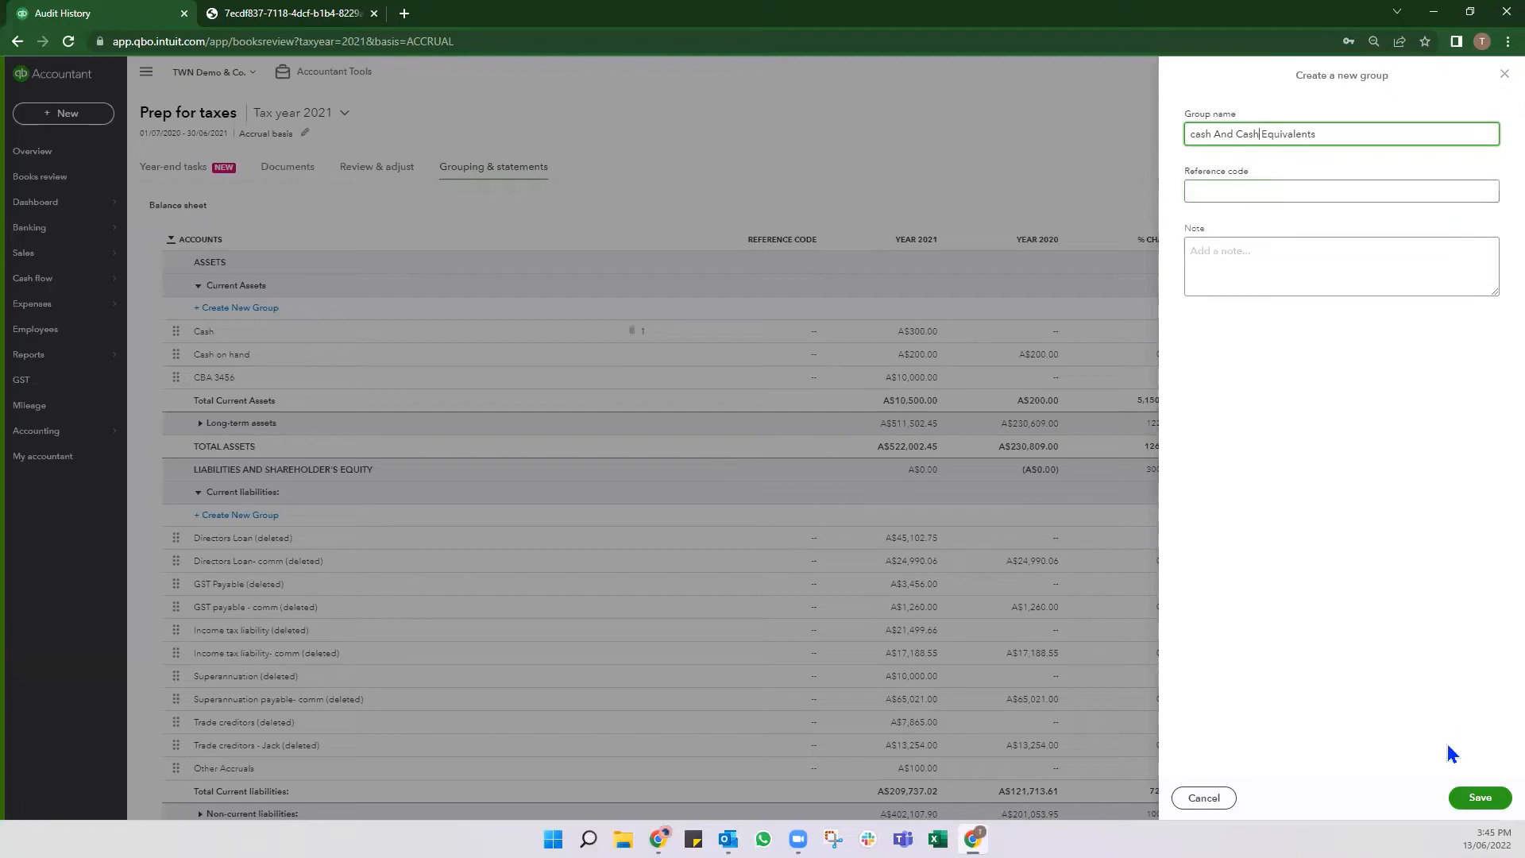
click(1476, 797)
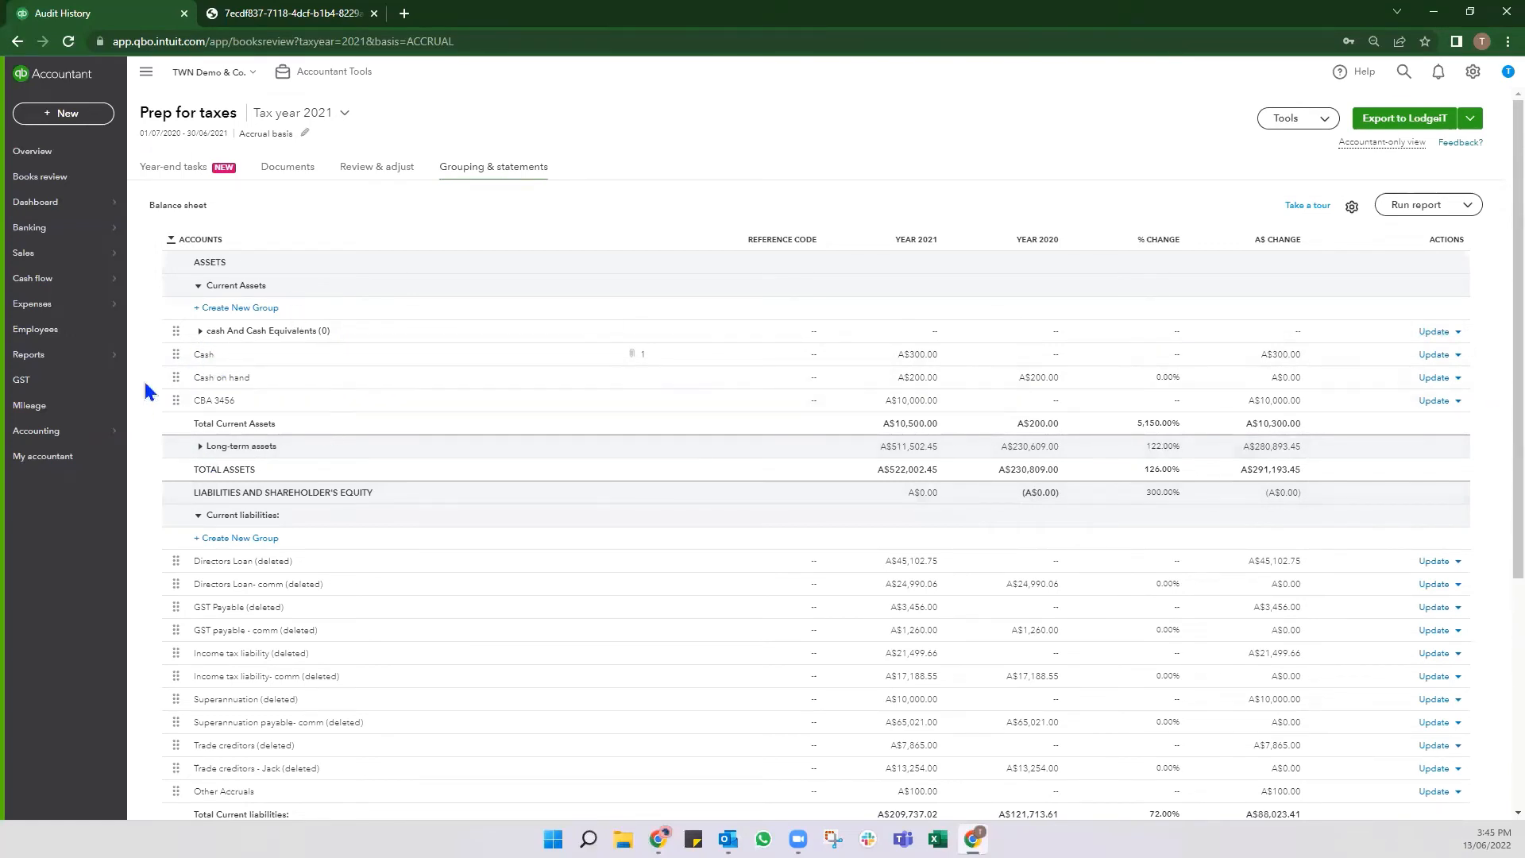
- Move the Cash account into the cash And Cash Equivalents group and look over the balance sheet
drag(176, 354, 255, 332)
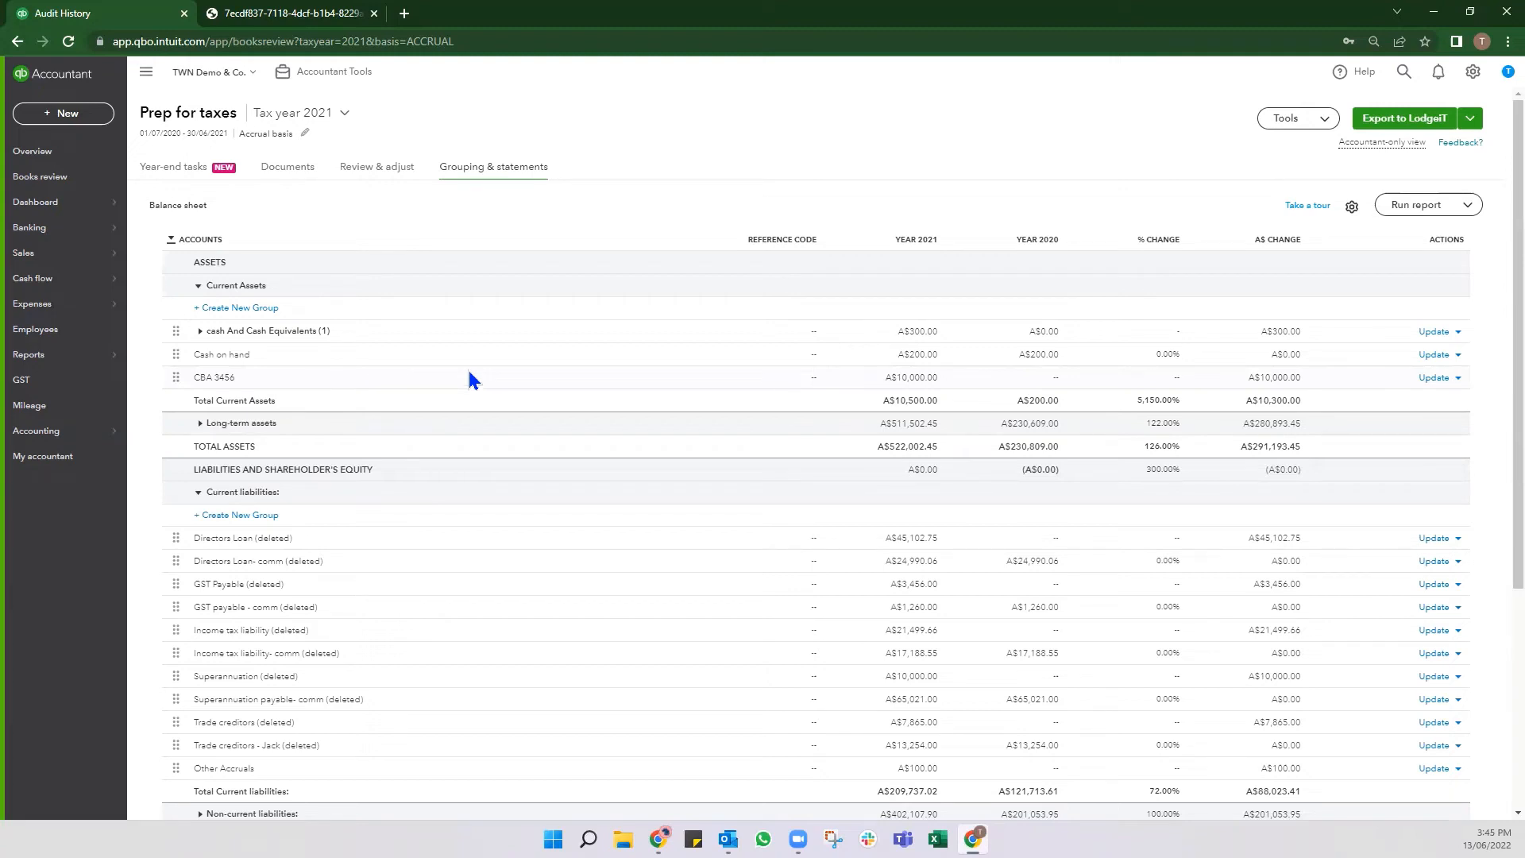
scroll(436, 487, down, 3)
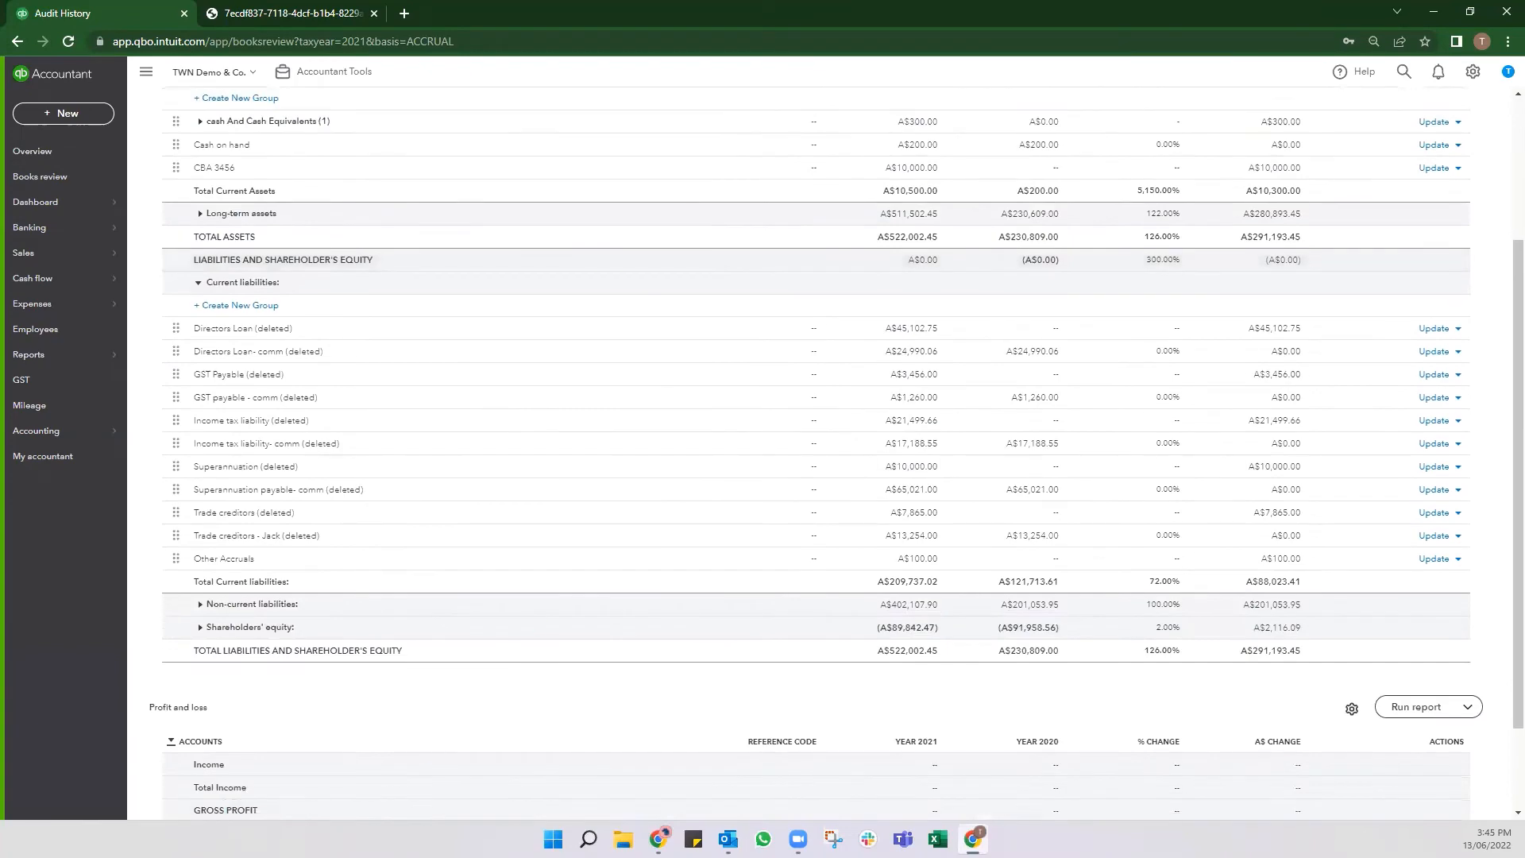
scroll(556, 687, up, 3)
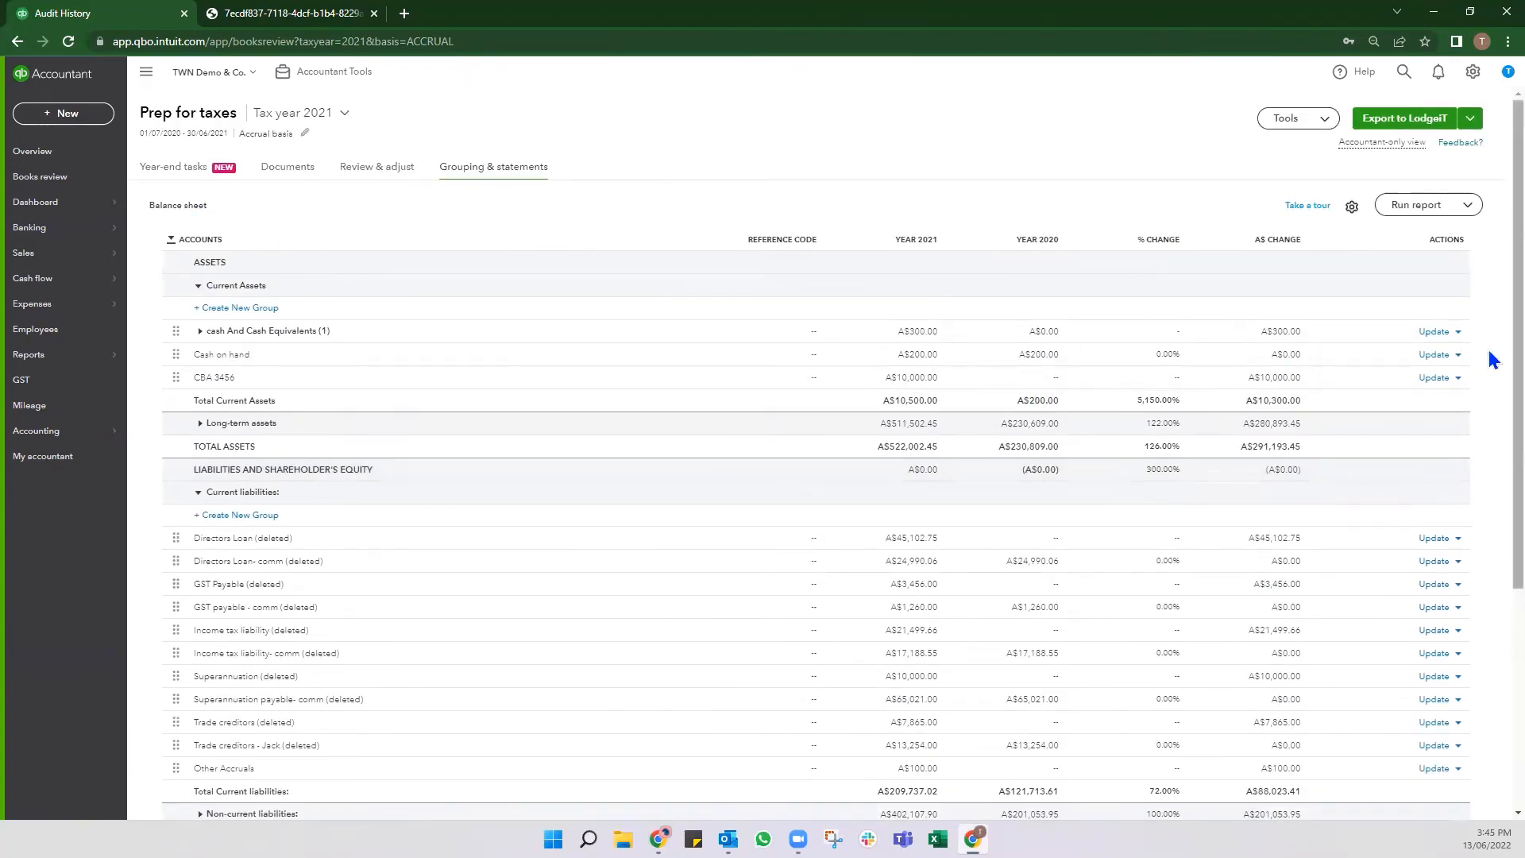
- Try to ungroup the cash And Cash Equivalents group, then reload the page
click(1458, 332)
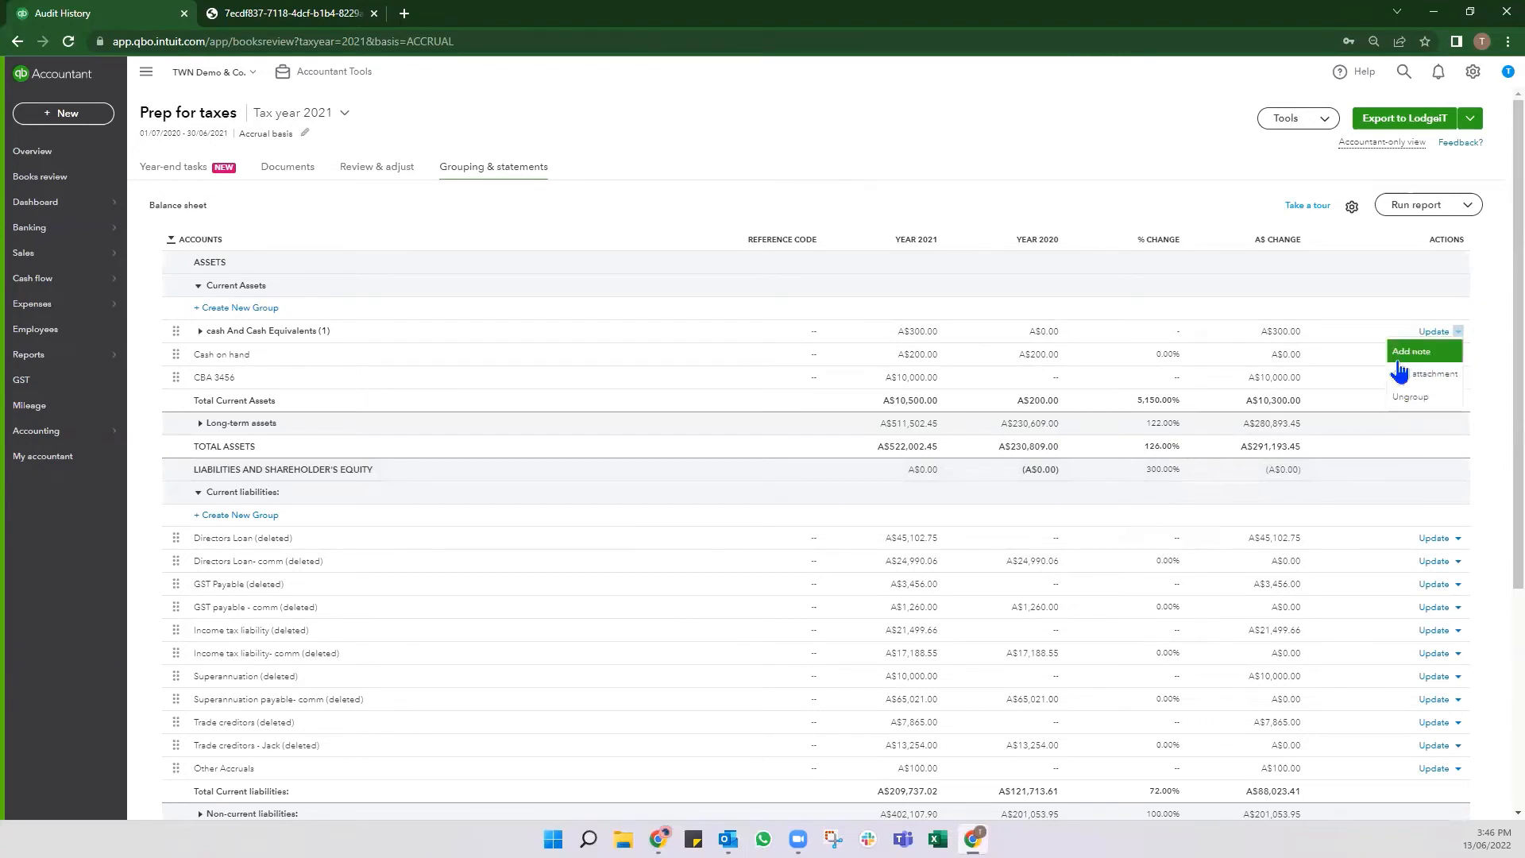
click(1416, 401)
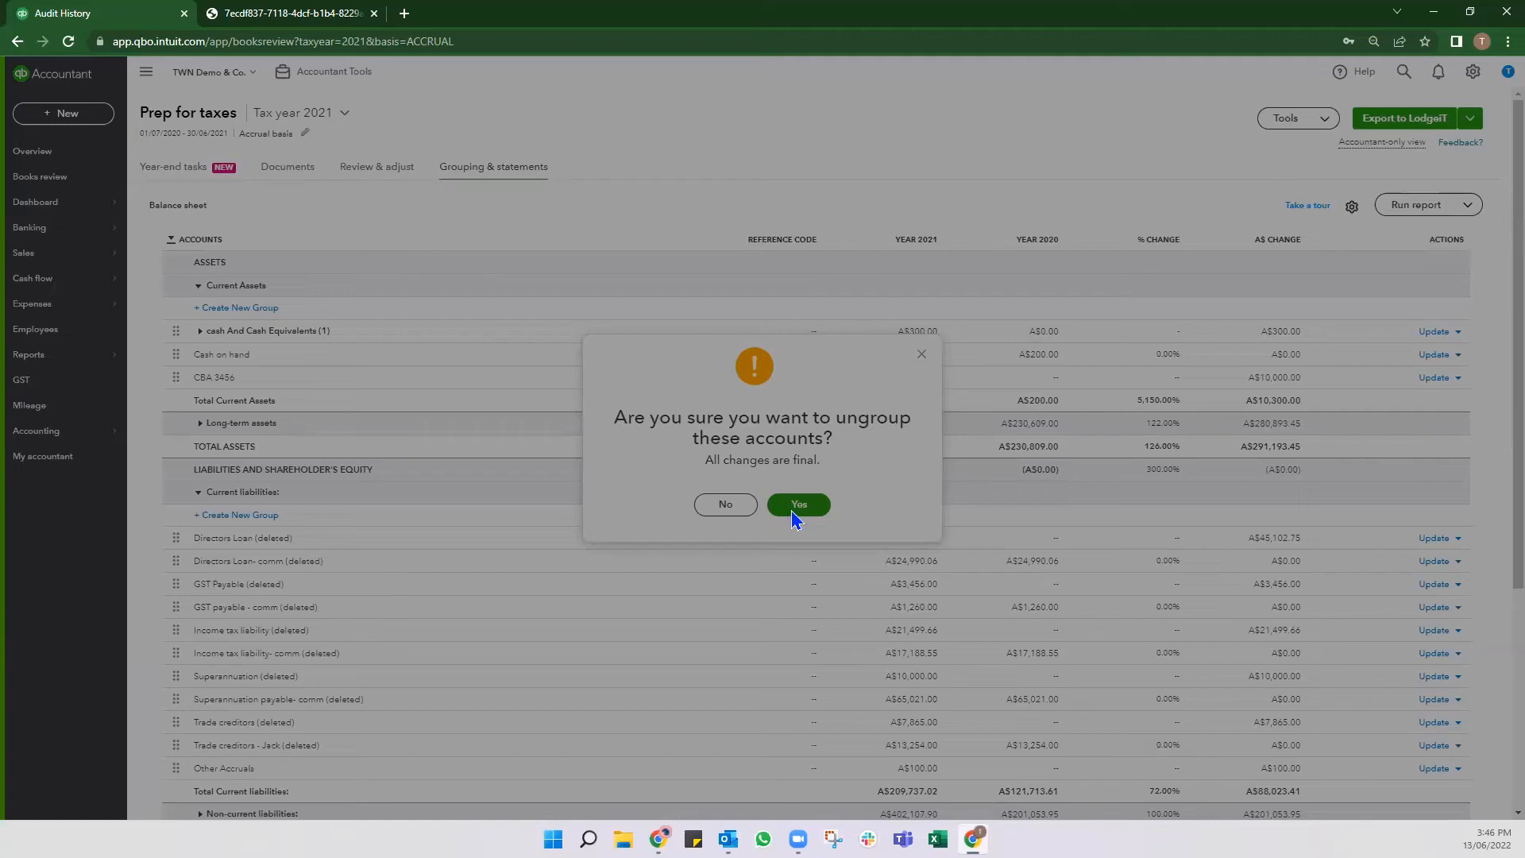
click(201, 37)
key(Return)
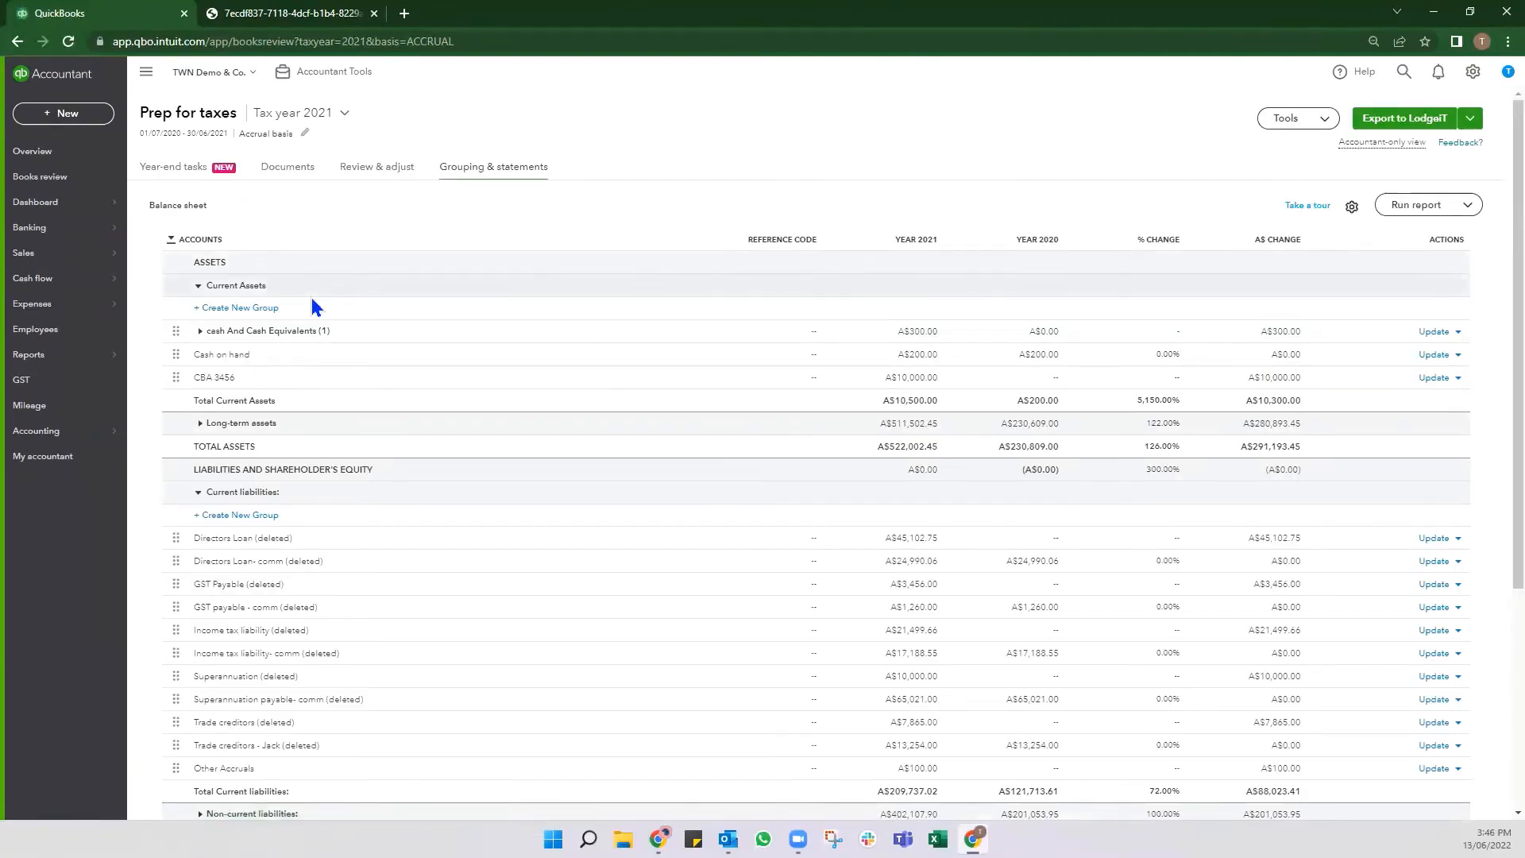
- Move the Cash account out of the cash And Cash Equivalents group back under Current Assets, and ungroup the emptied group
click(279, 332)
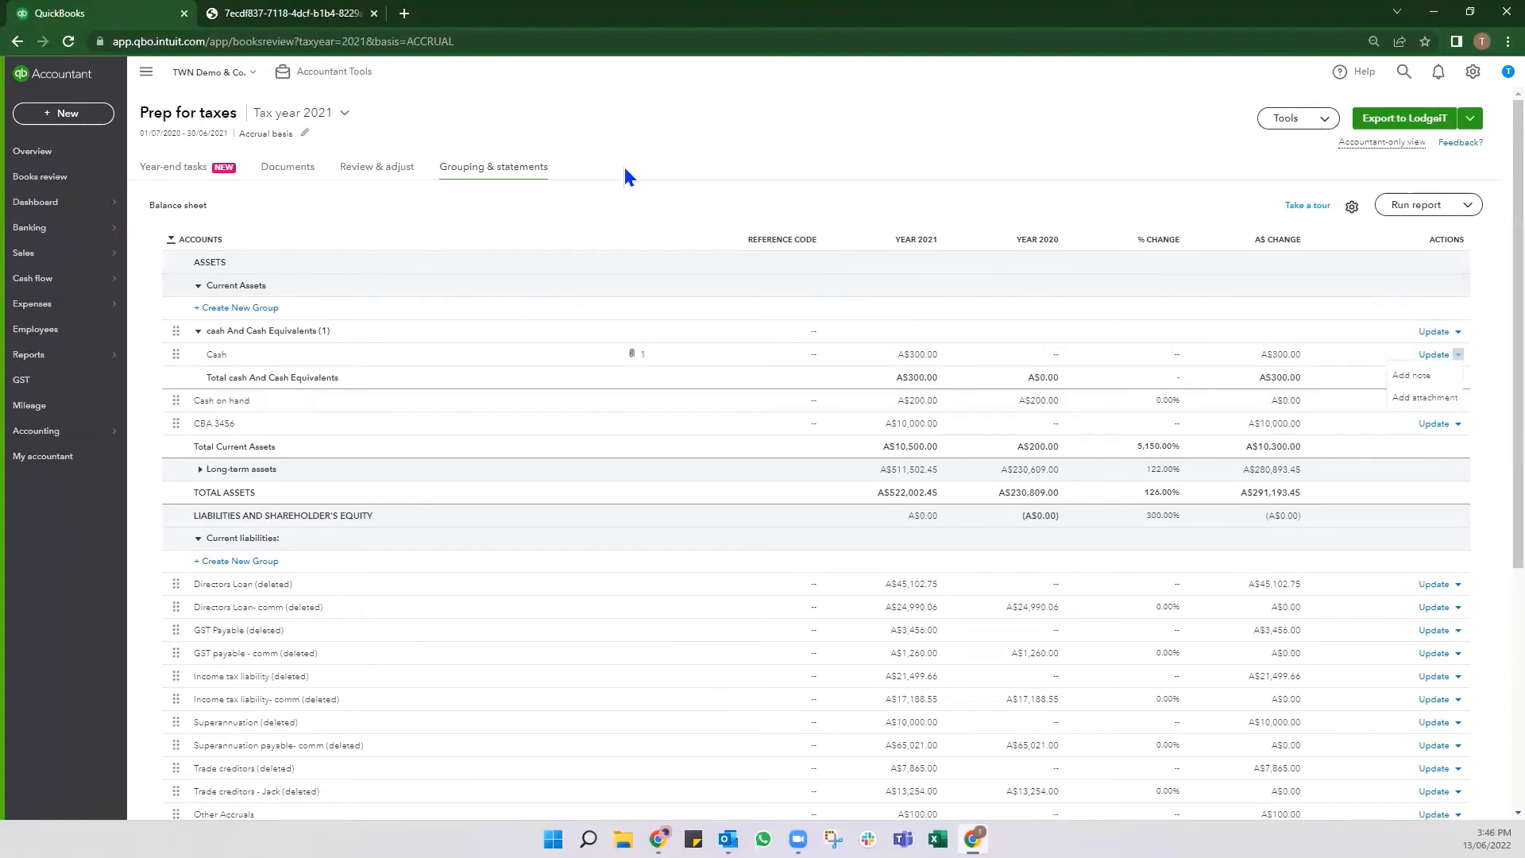
click(677, 123)
drag(176, 355, 231, 433)
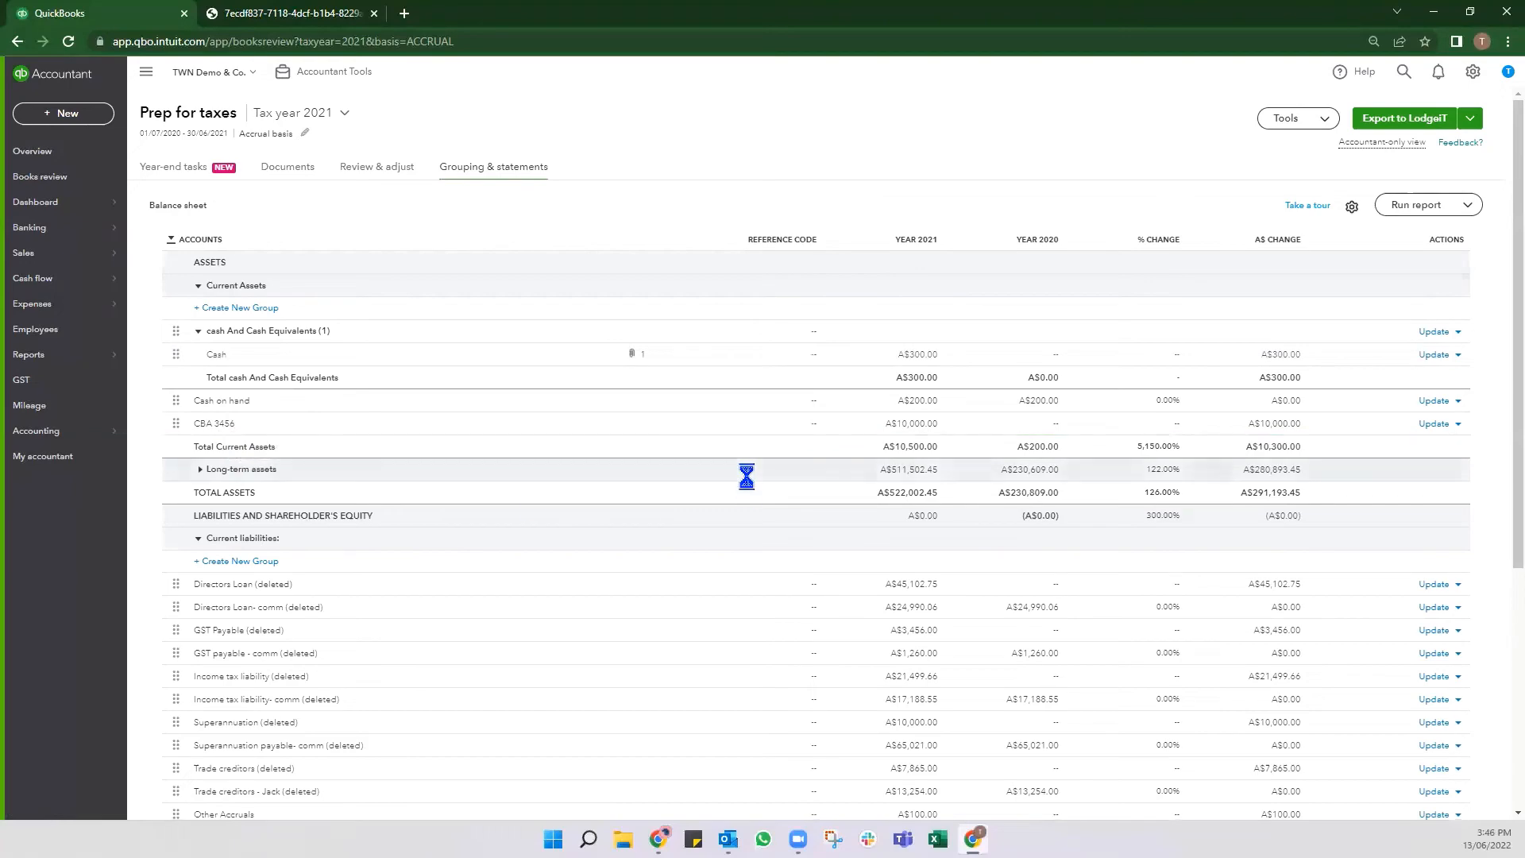
click(1458, 332)
click(1411, 396)
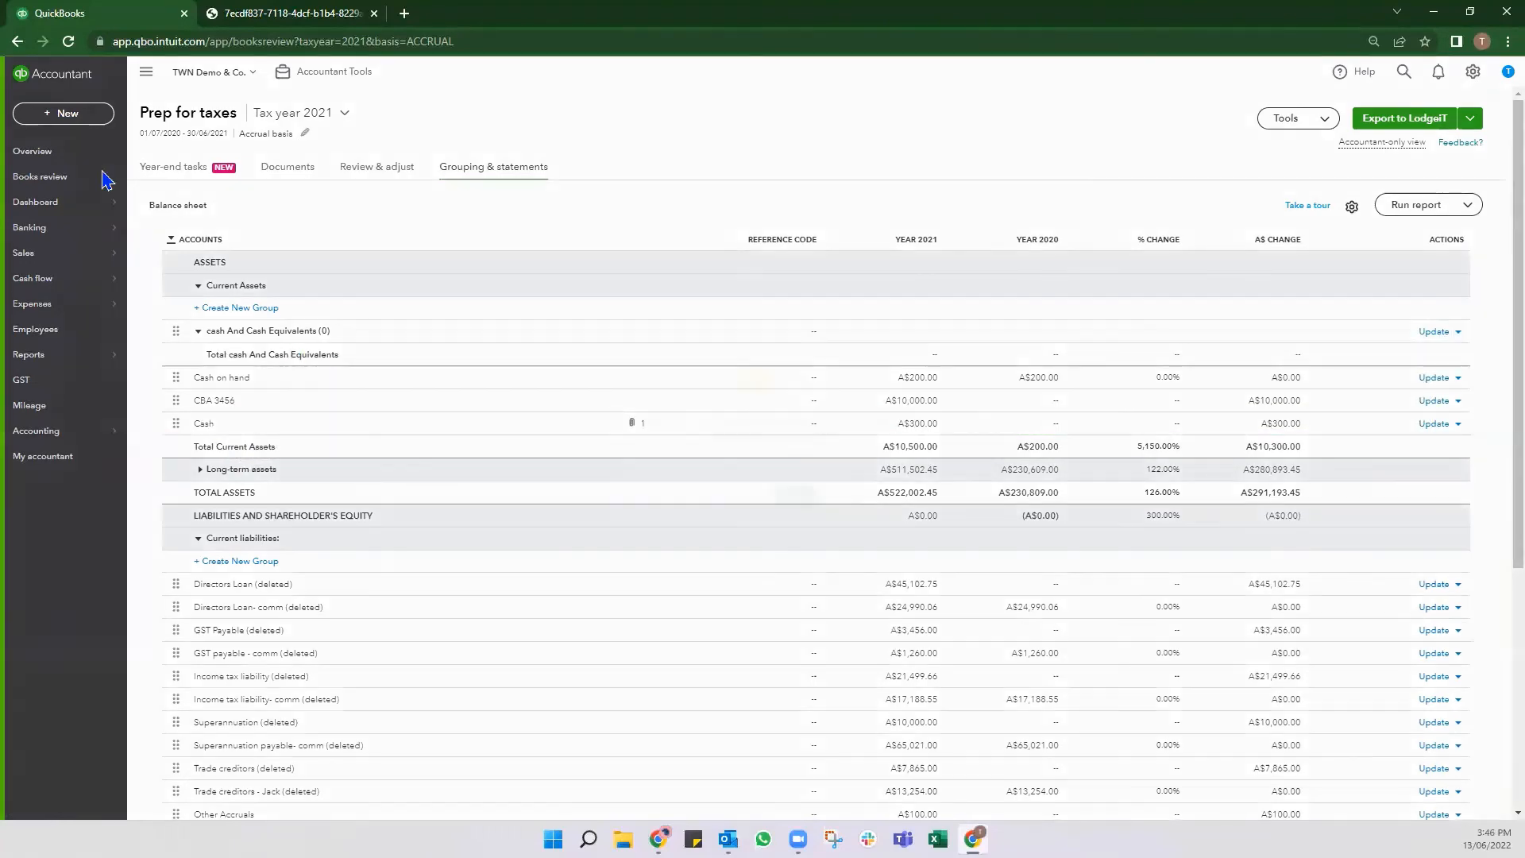
click(791, 507)
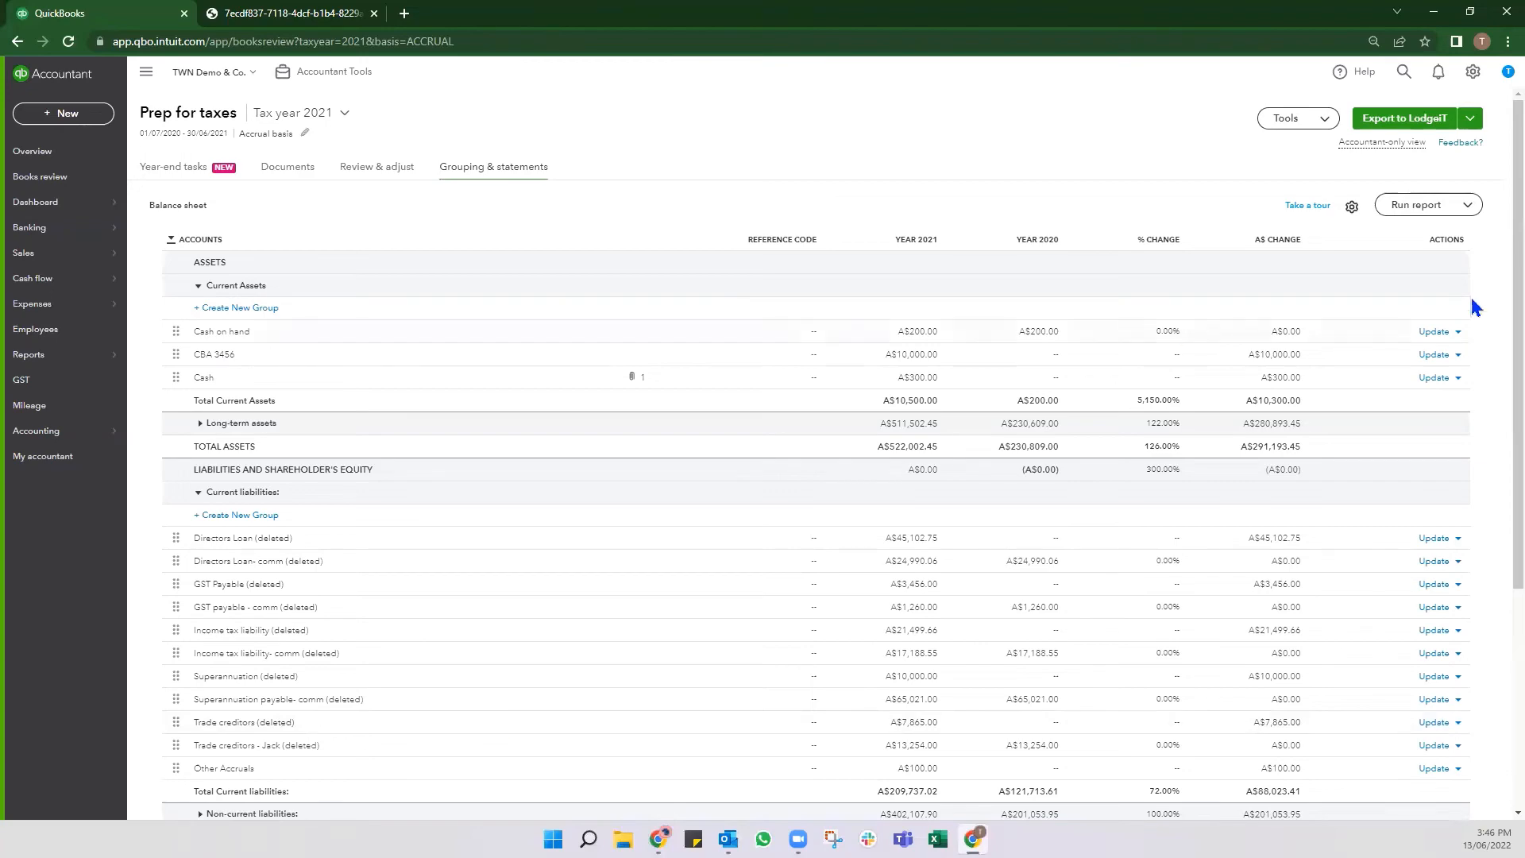
- Export the balance sheet report as Excel, open the downloaded workbook in Excel and enable editing
click(1443, 202)
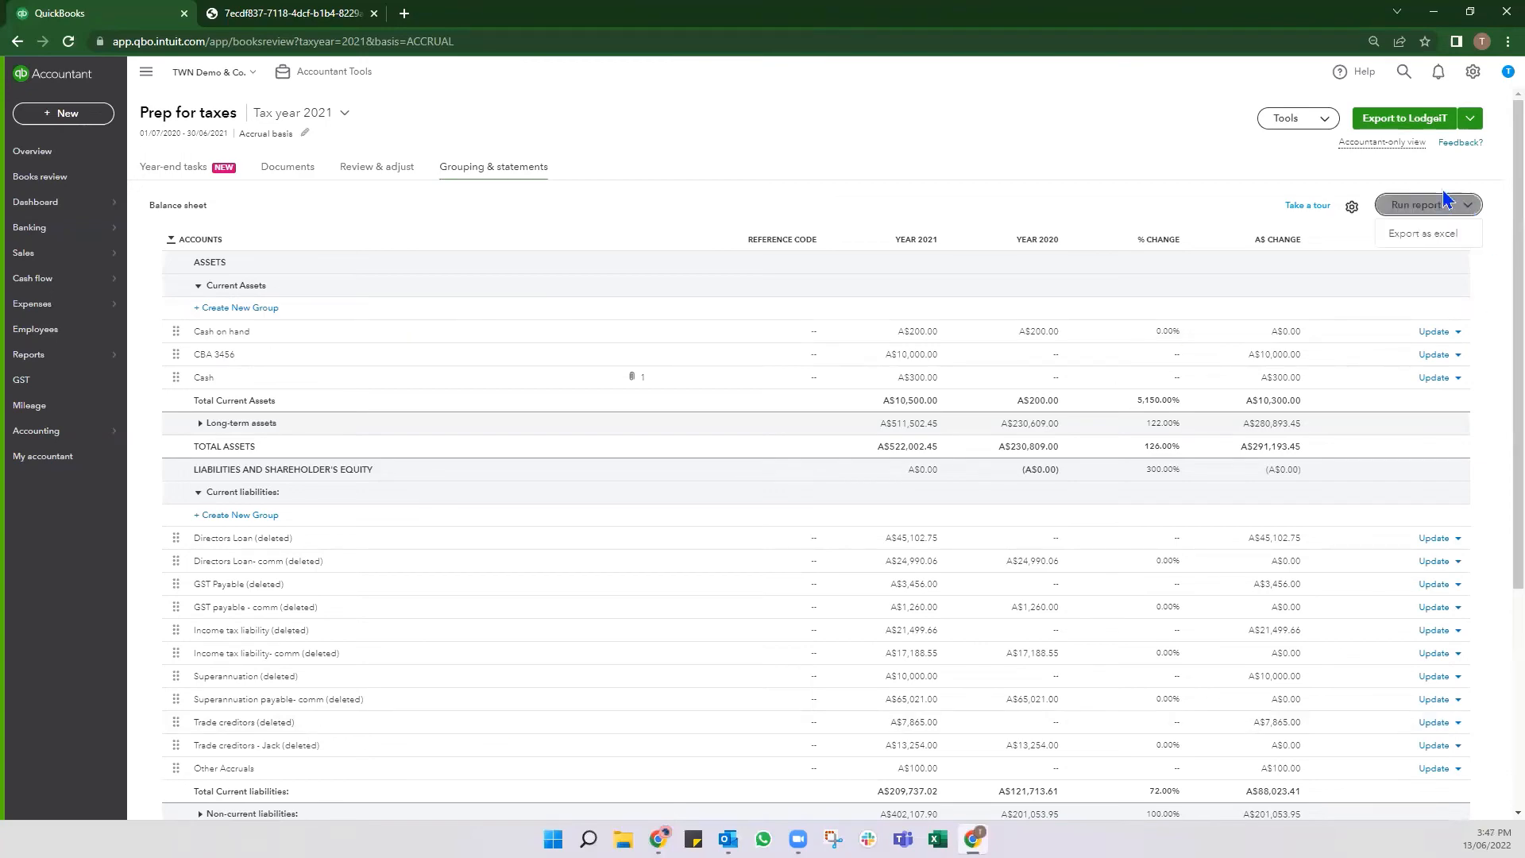
click(1425, 235)
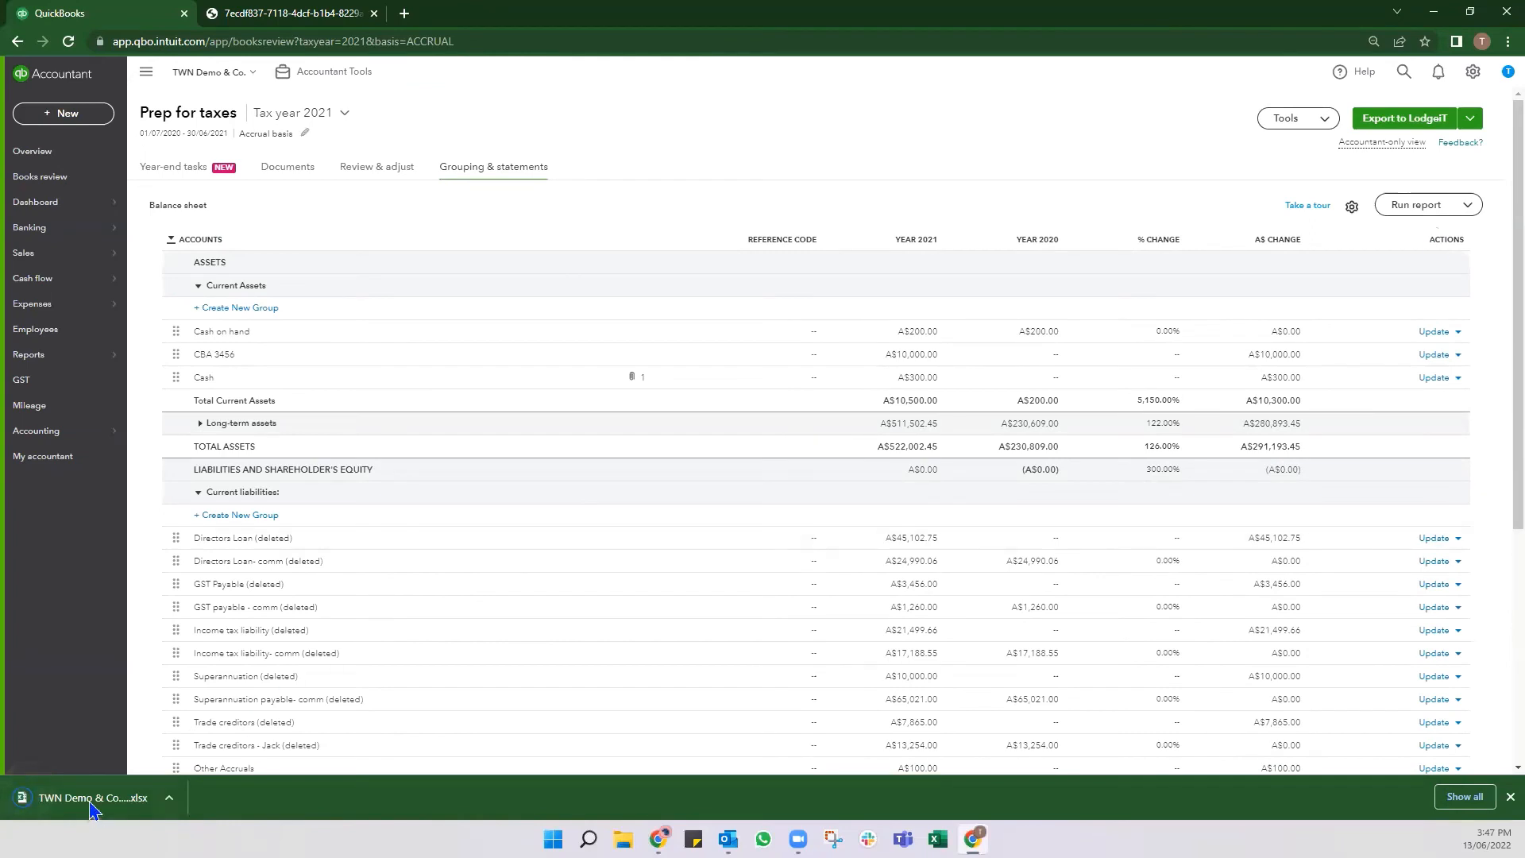
click(90, 798)
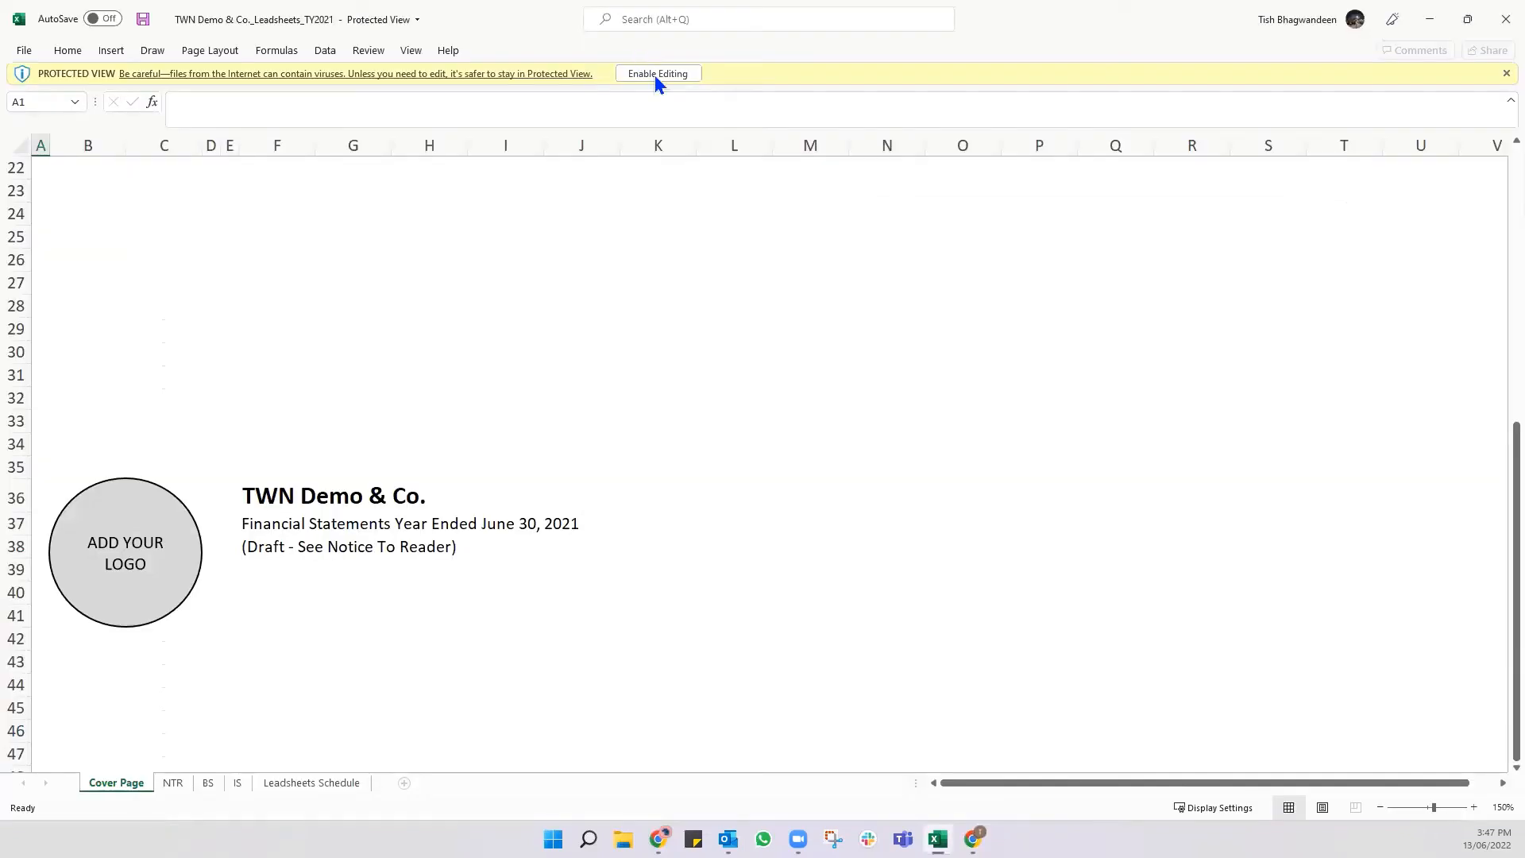
click(656, 69)
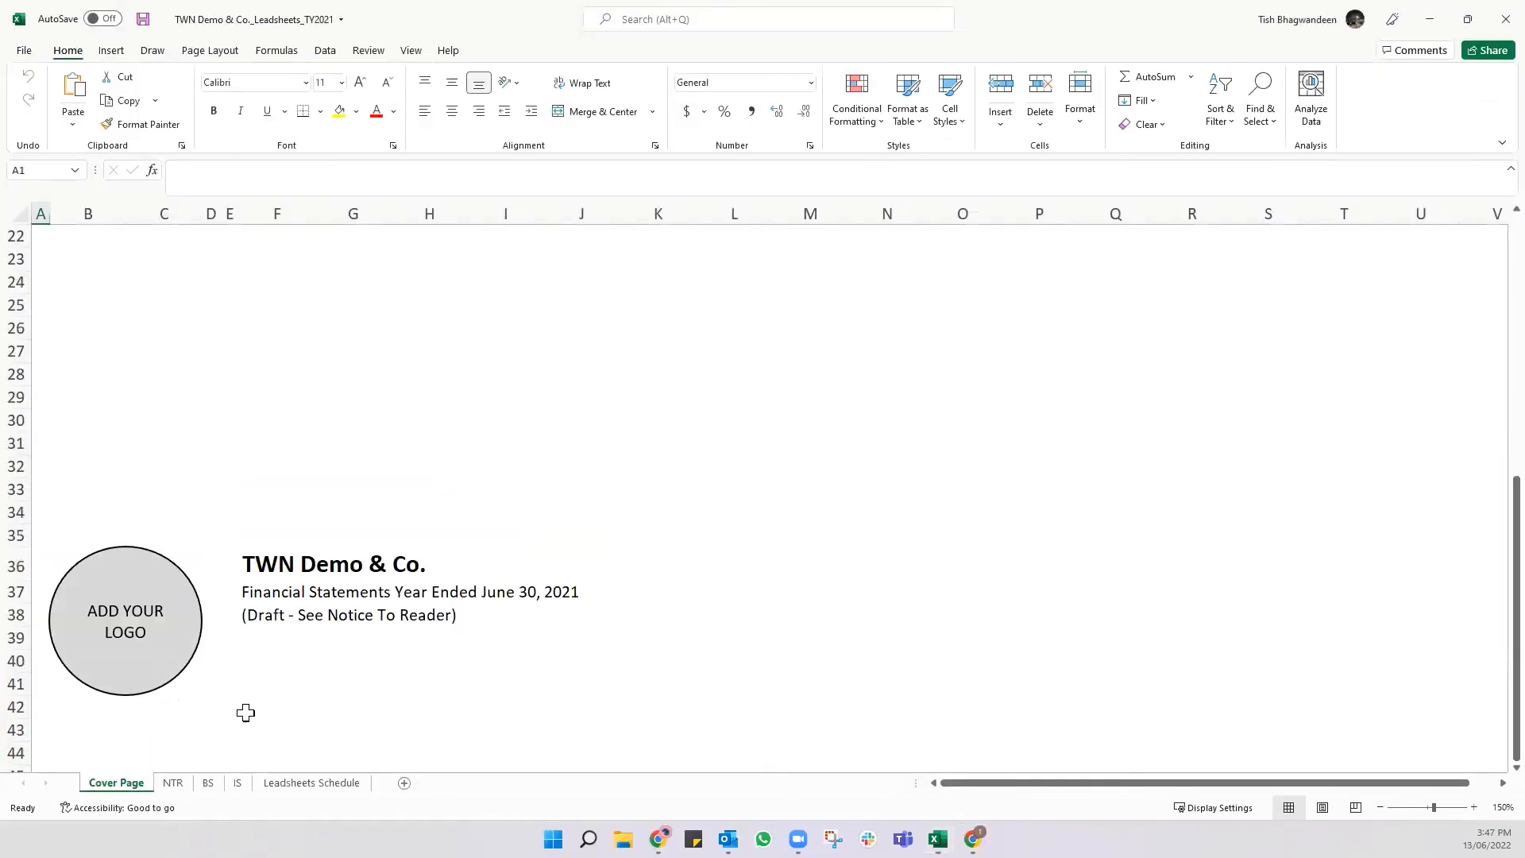
- Look through the BS and IS sheets of the exported workbook, then close it
click(210, 783)
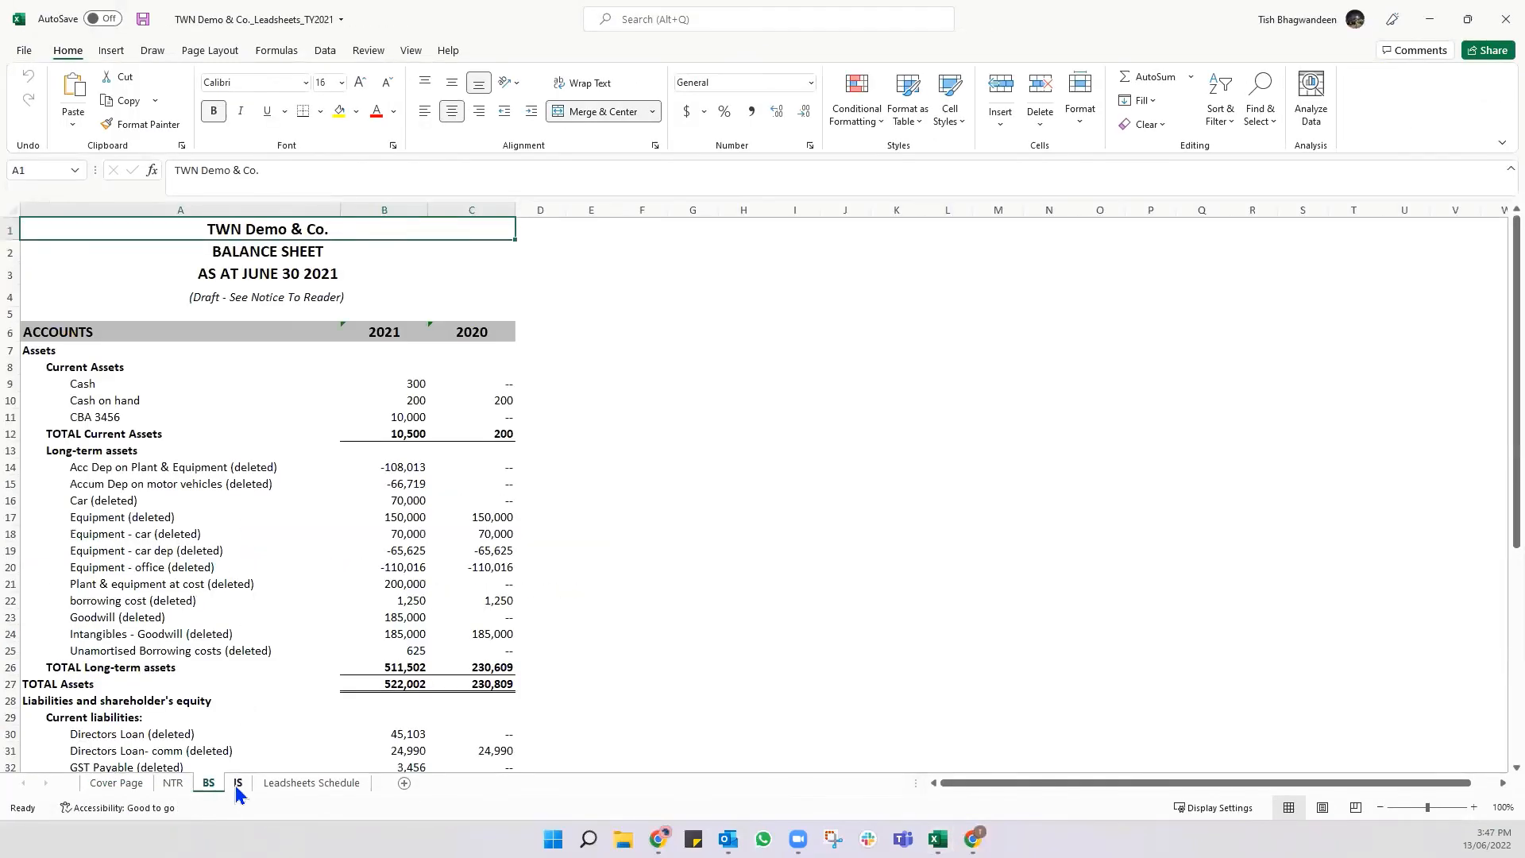
click(237, 783)
click(211, 784)
click(1505, 18)
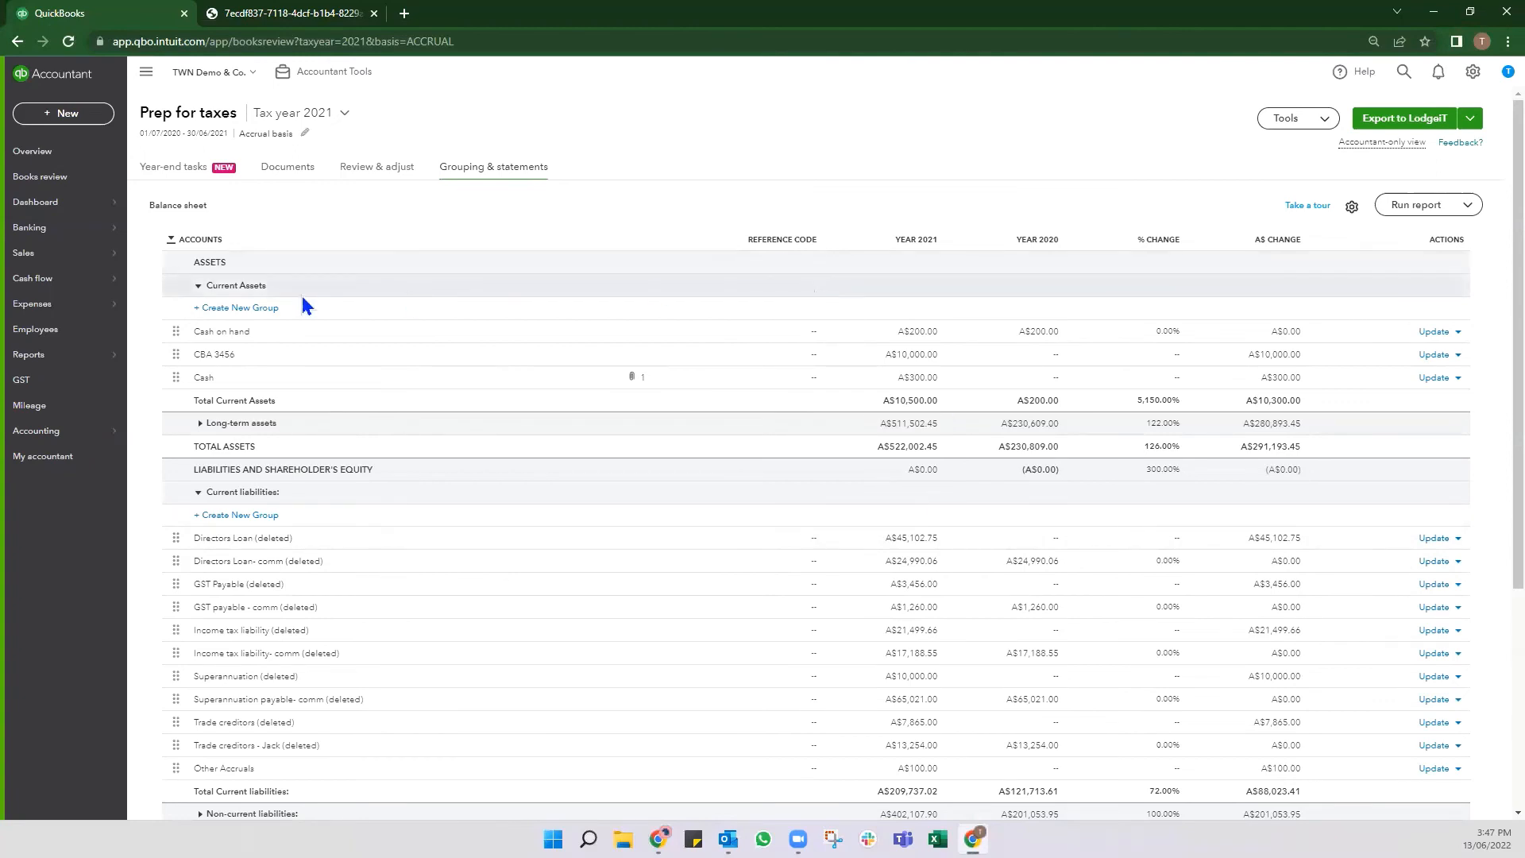
- Show the Documents folders for current and long-term assets, and download the Dummy bank statement PDF from the Cash folder
click(272, 168)
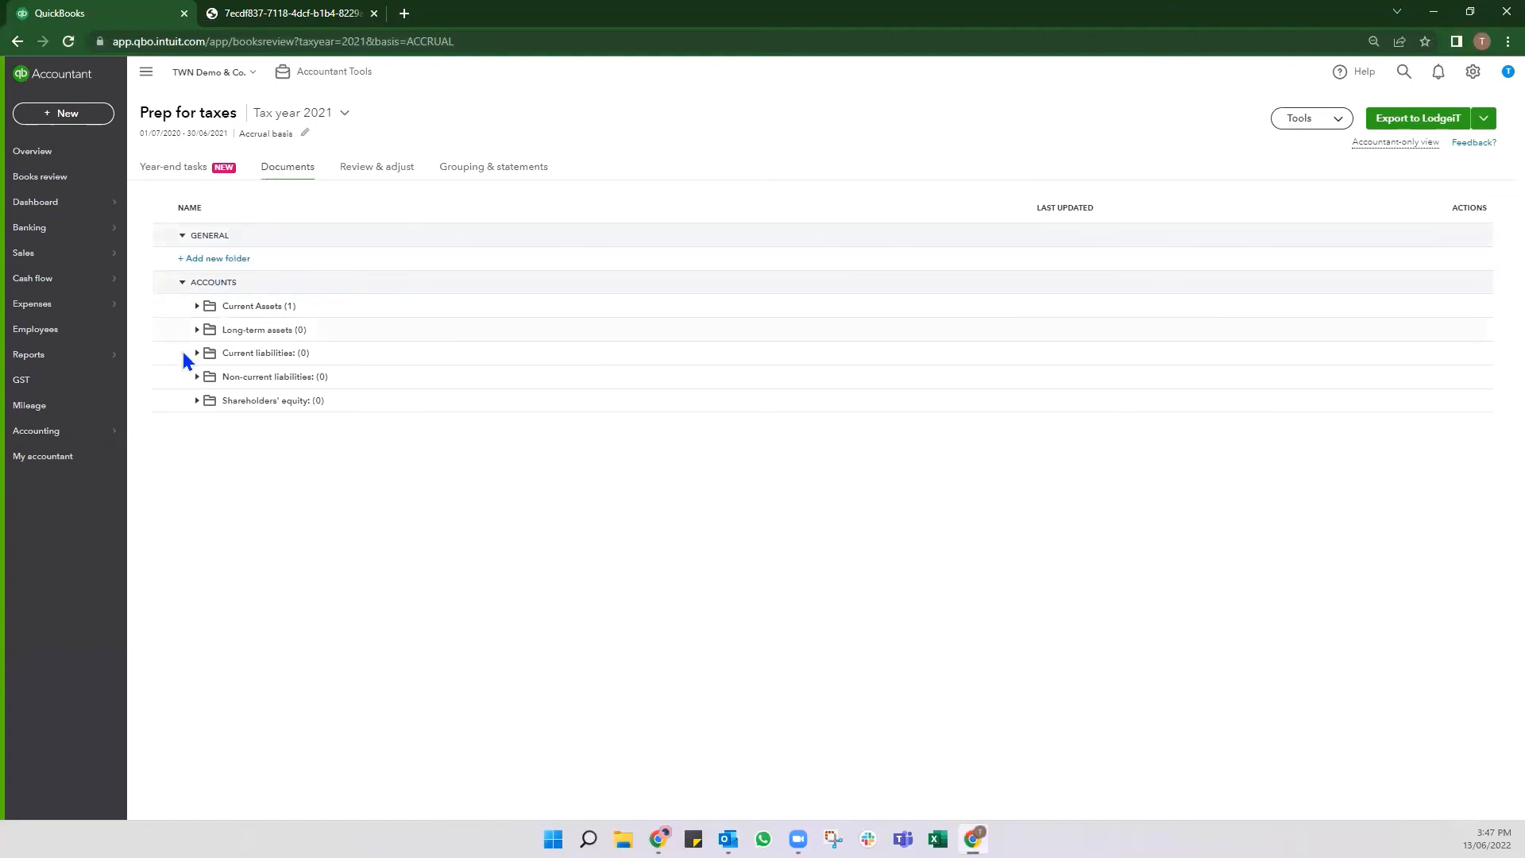
click(197, 306)
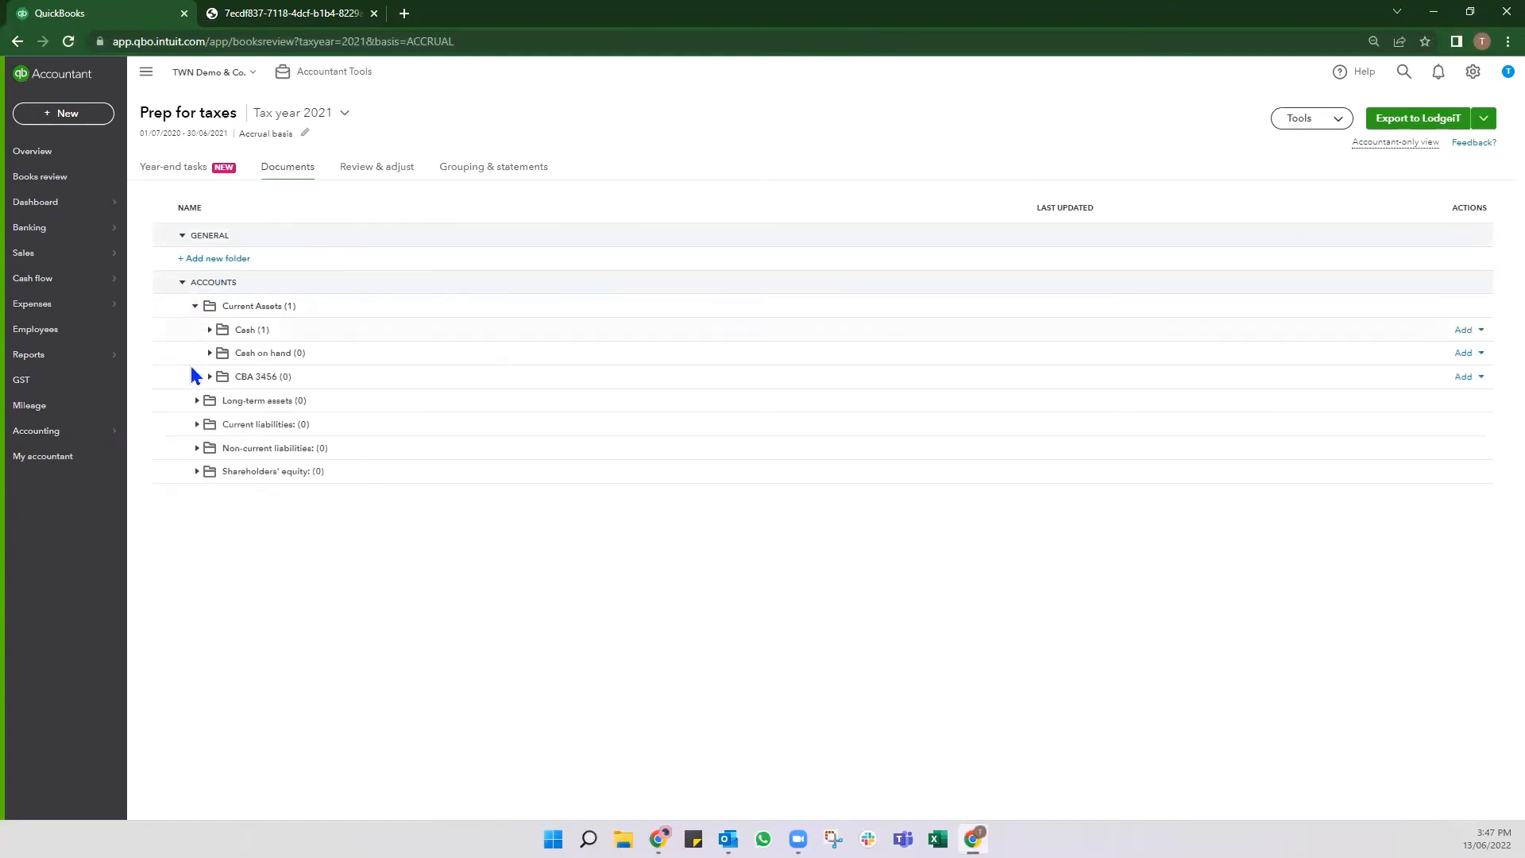
click(195, 401)
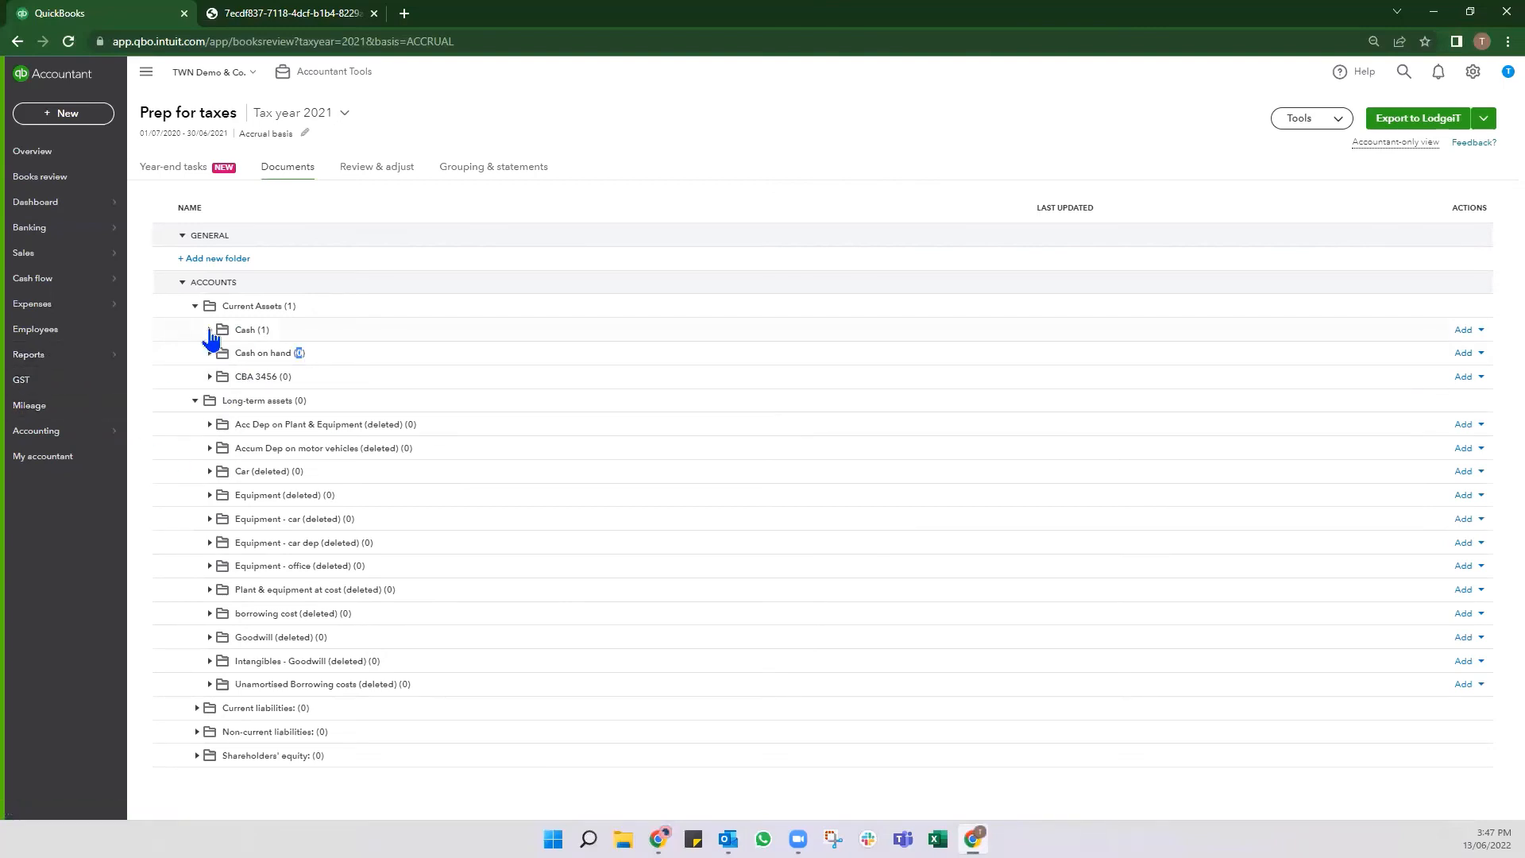
click(210, 330)
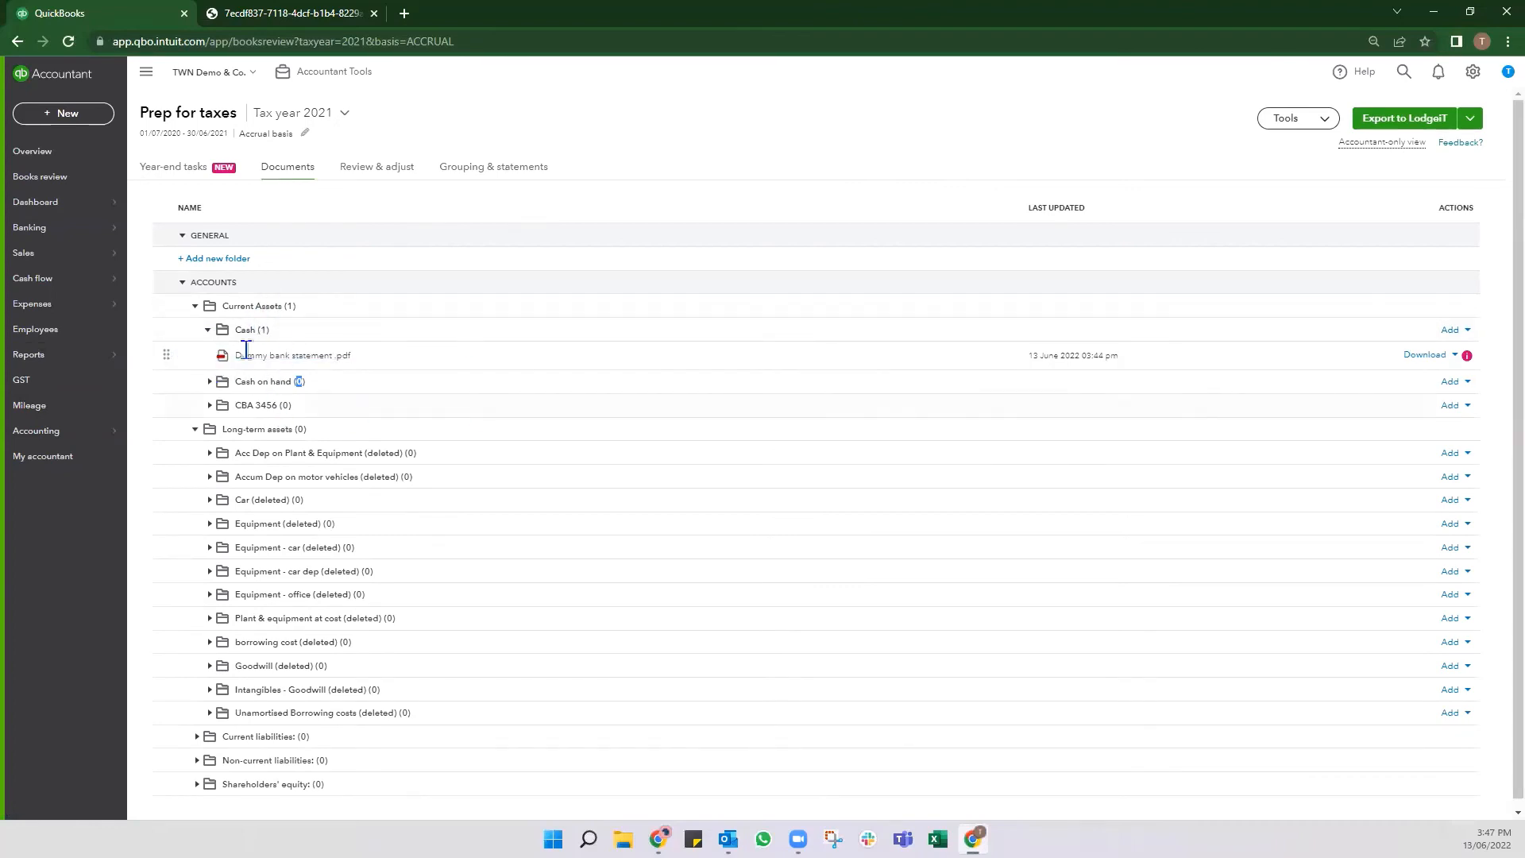
click(1434, 361)
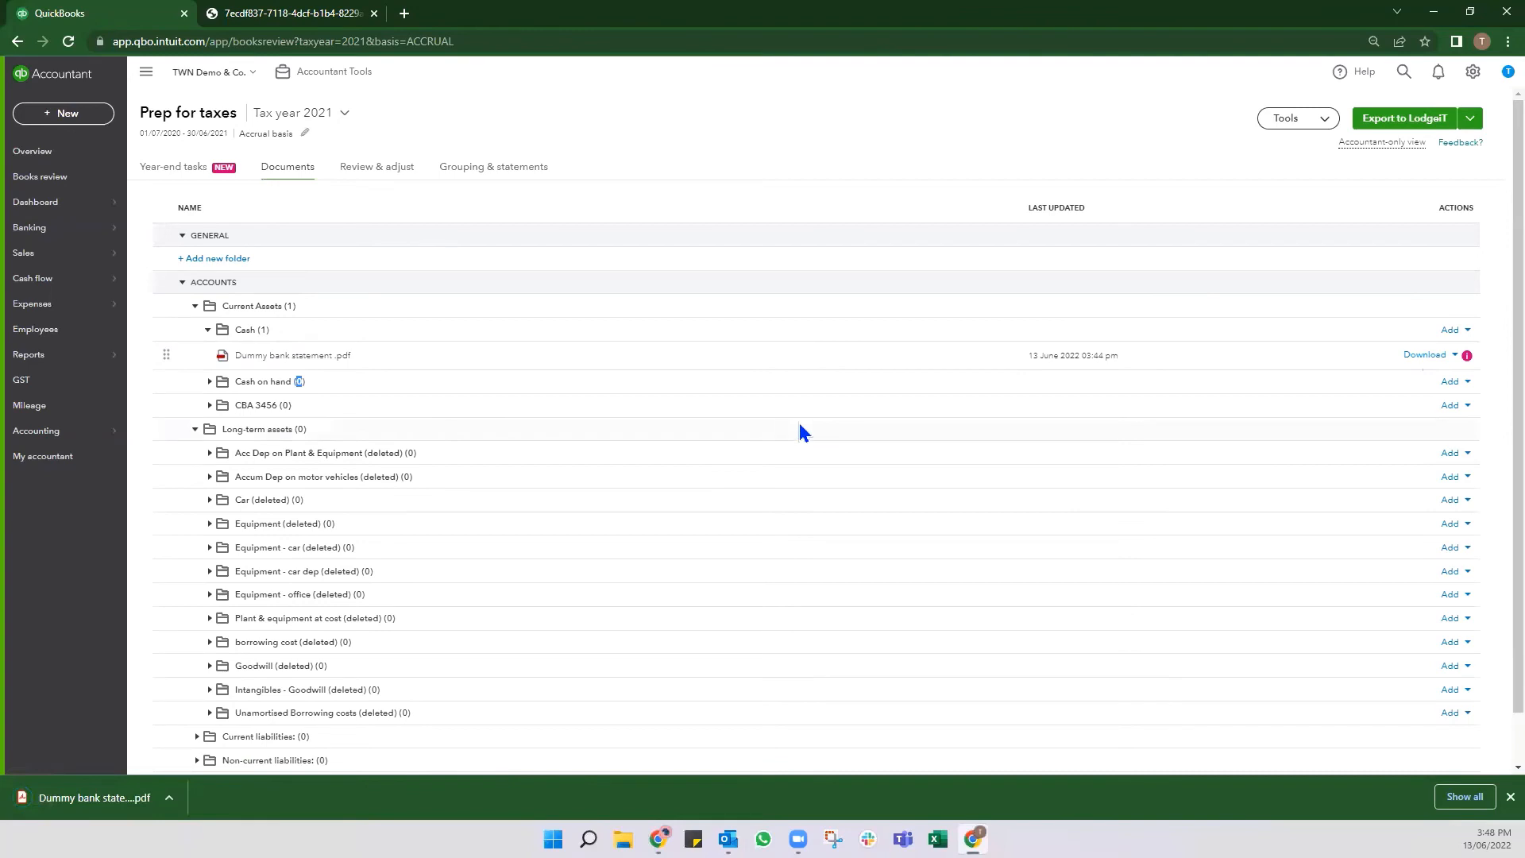
- Add a new folder named "dummy folder" to the General documents
click(214, 258)
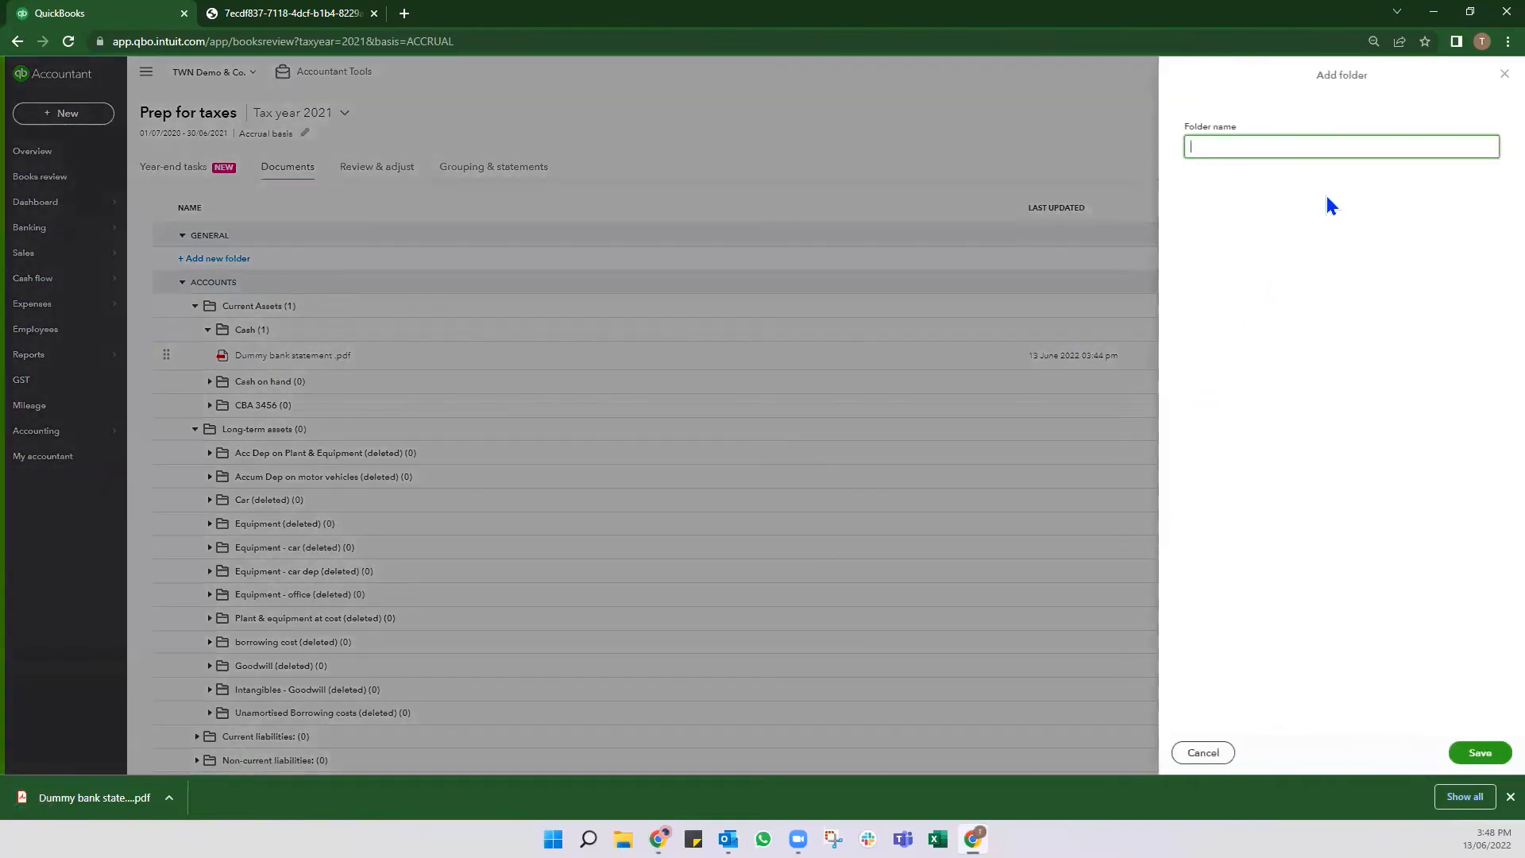
text(dummy)
text( fi)
text(older)
click(1481, 752)
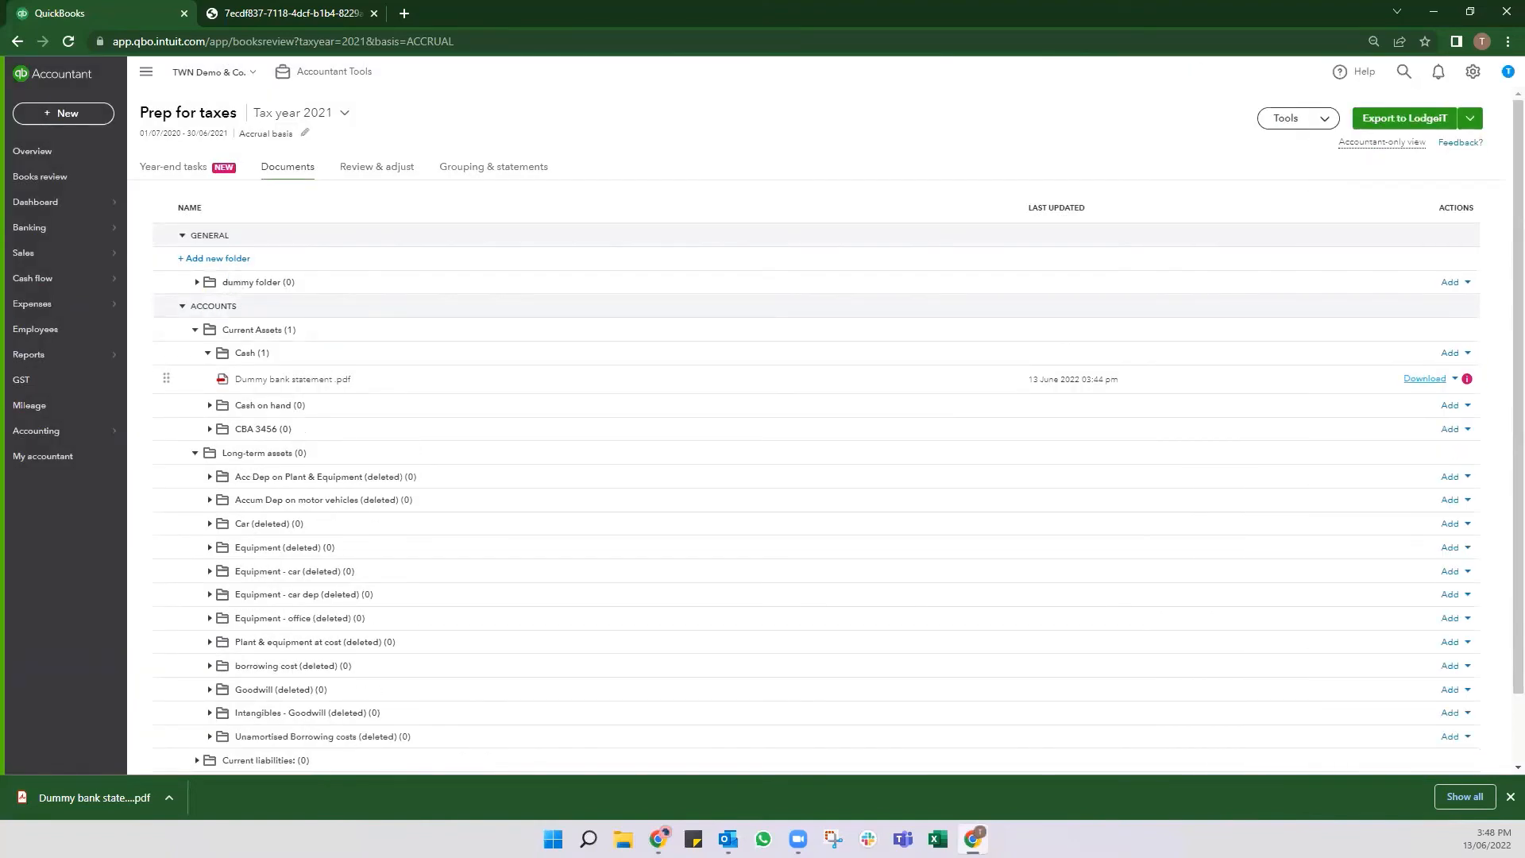
- Create a subfolder named "dummy sub sub folder" inside dummy folder and expand the parent folder
click(1467, 283)
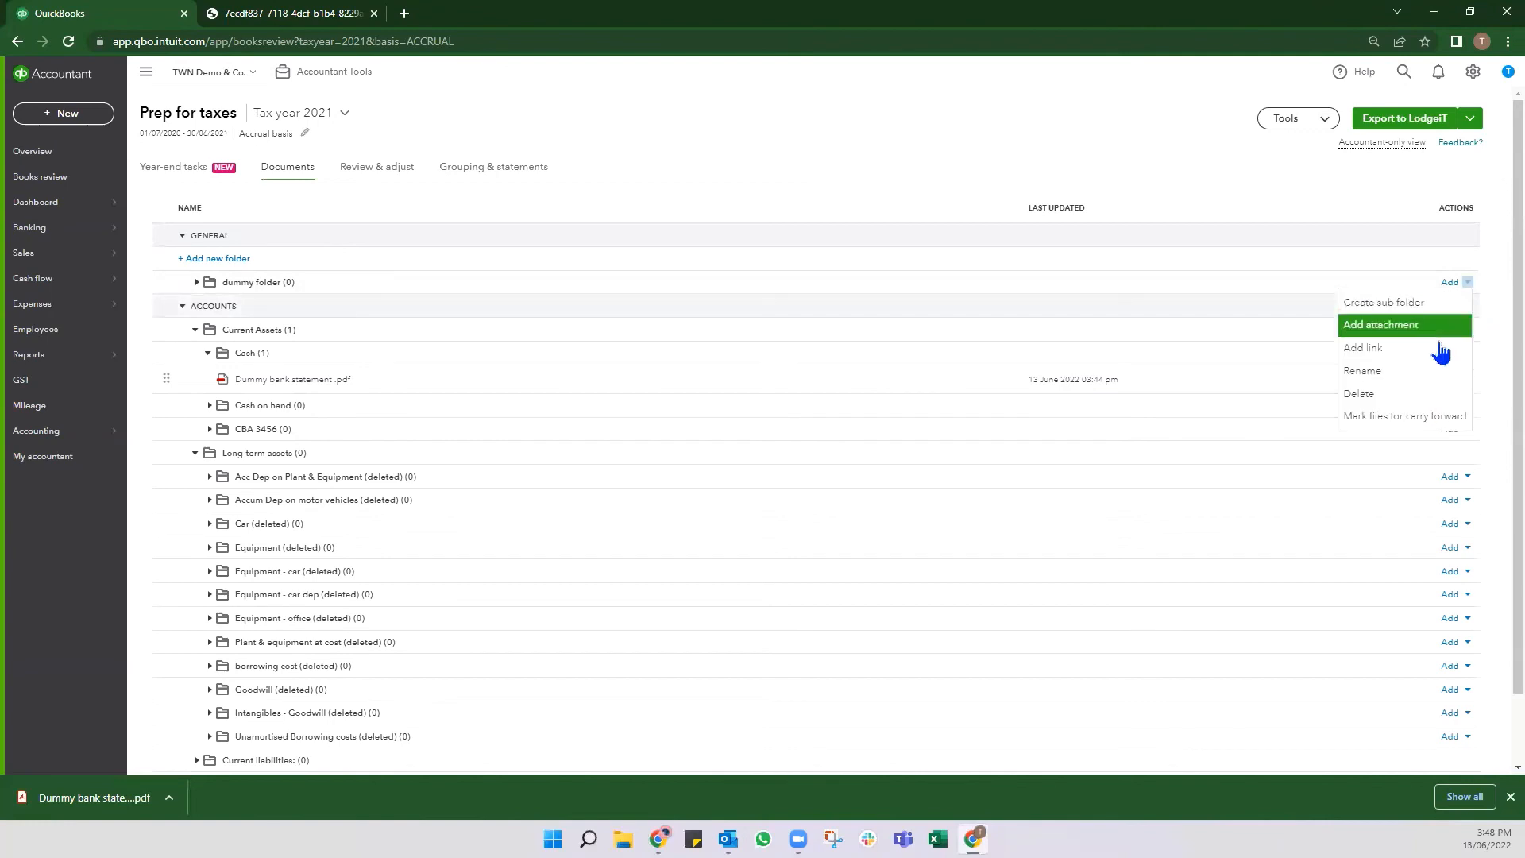
click(1434, 303)
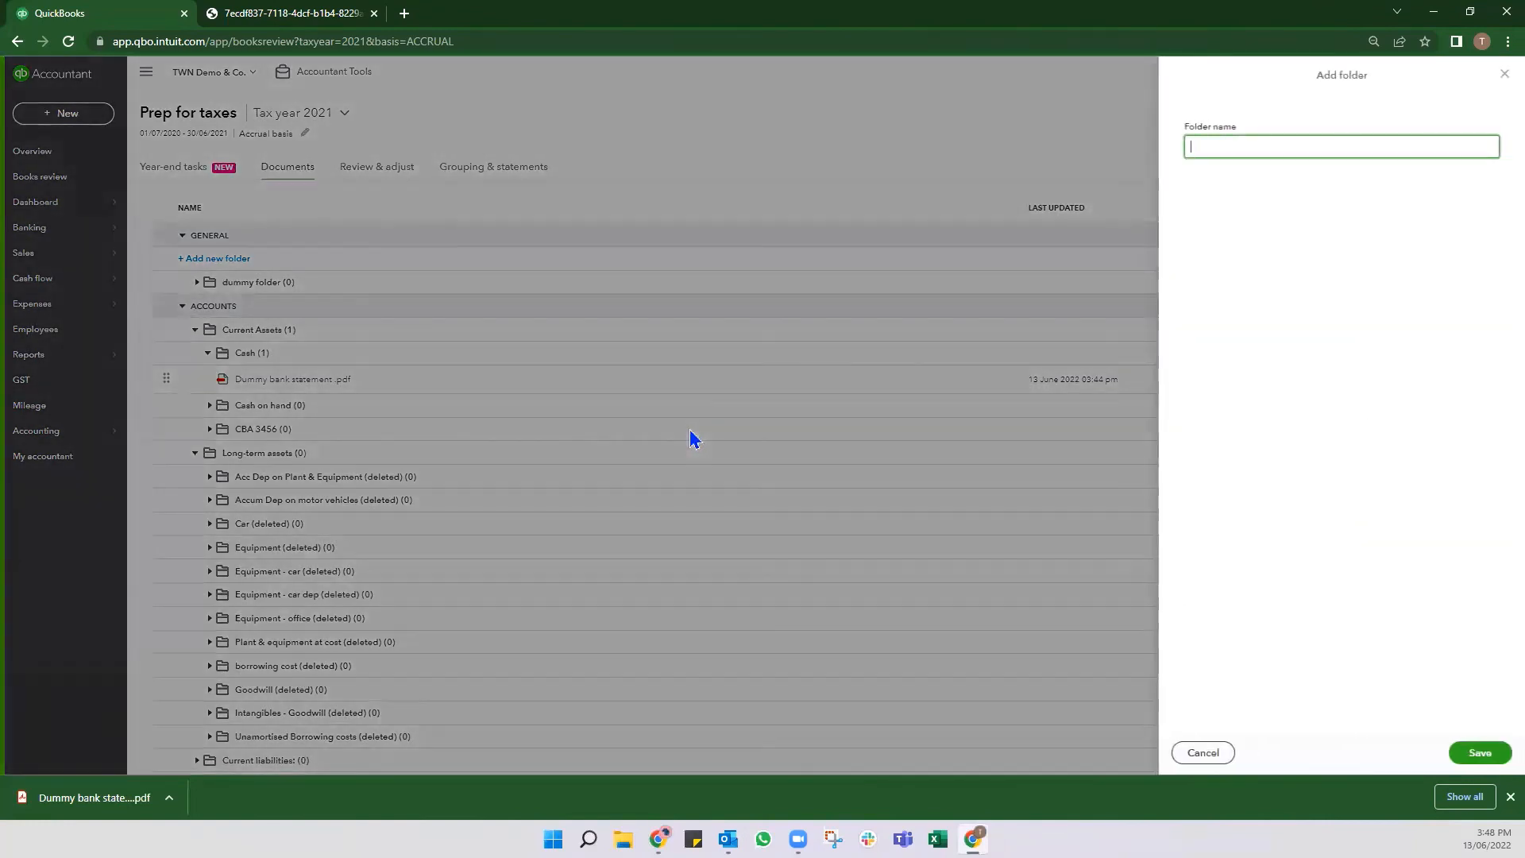
text(dummy sub sub folder)
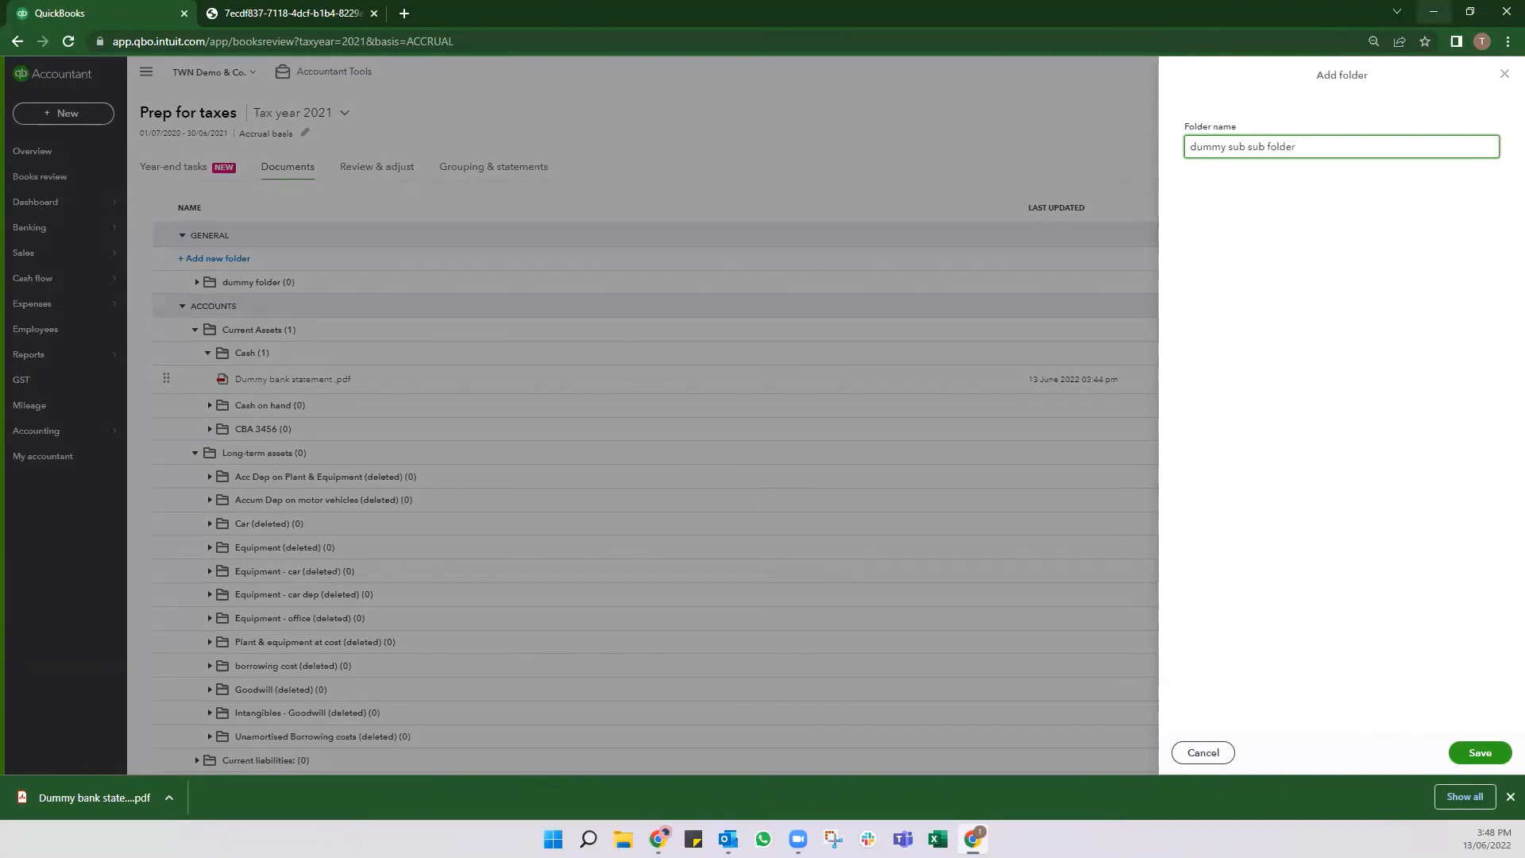
click(1477, 750)
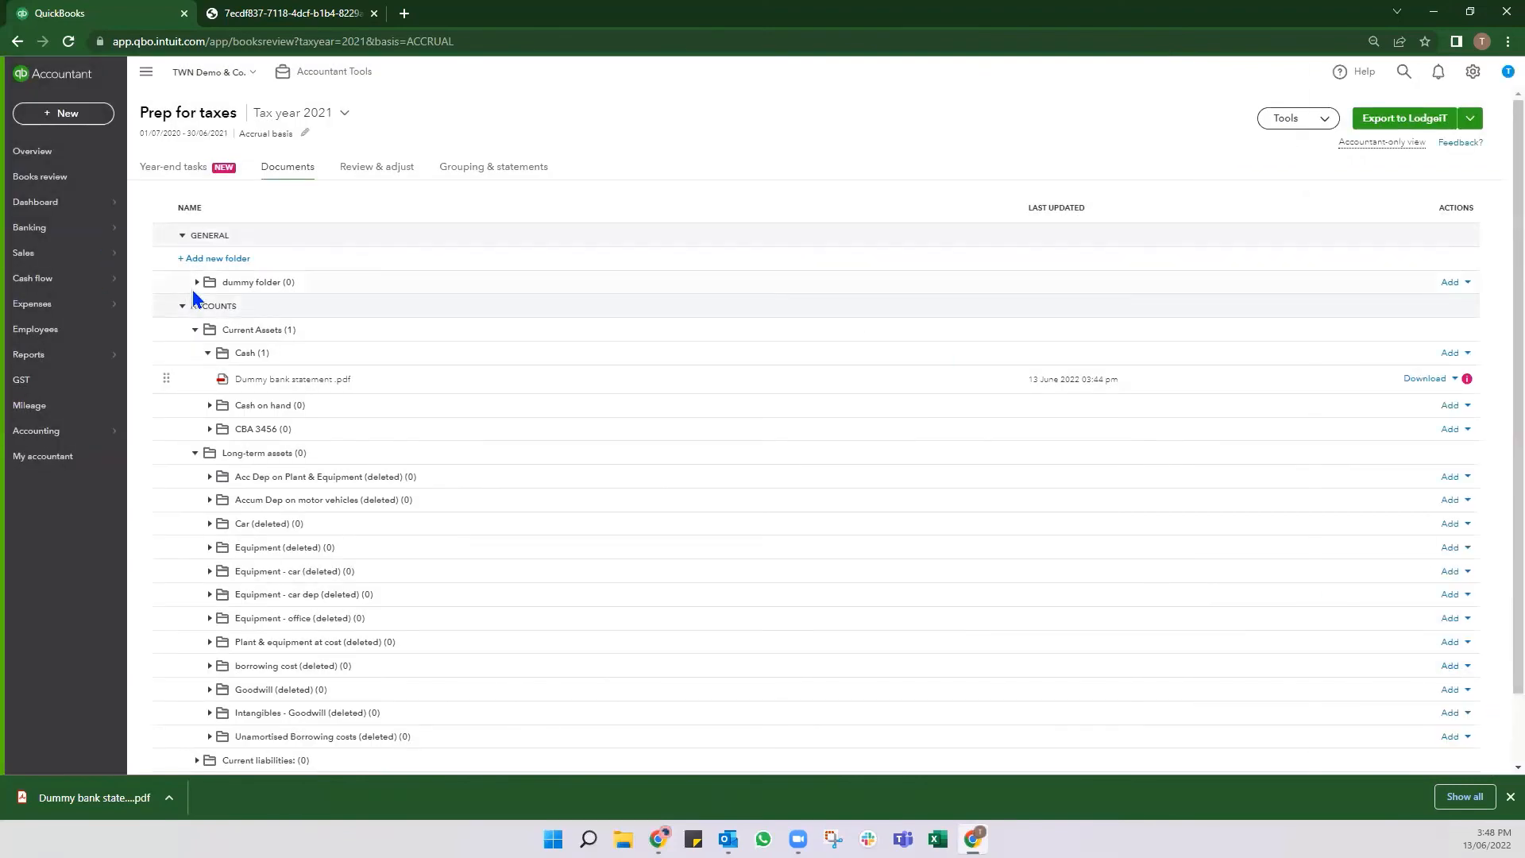
click(195, 283)
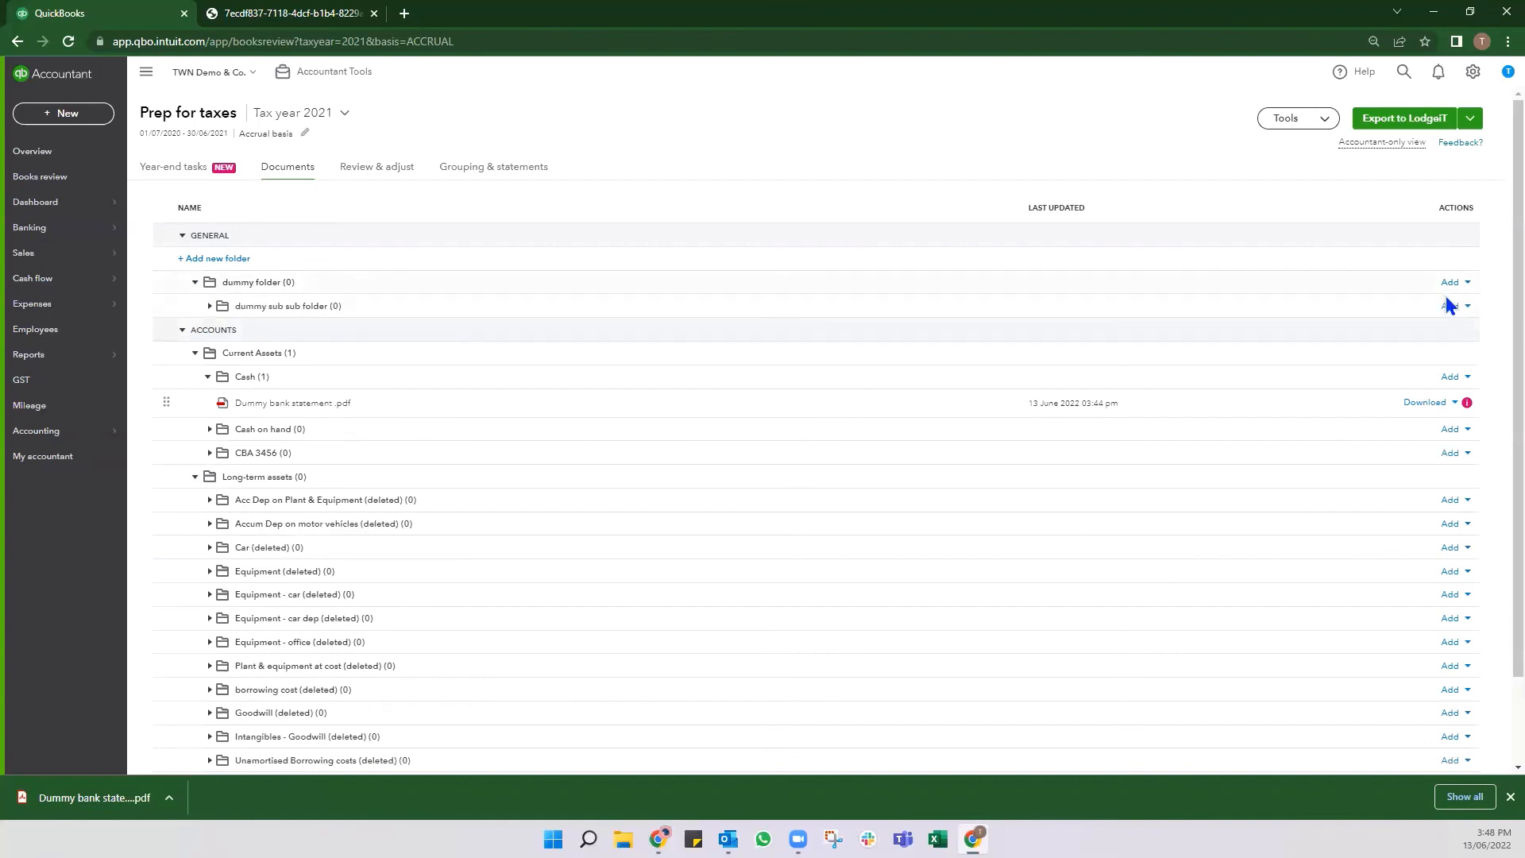
- Mark the files of dummy folder for carry forward
click(1466, 282)
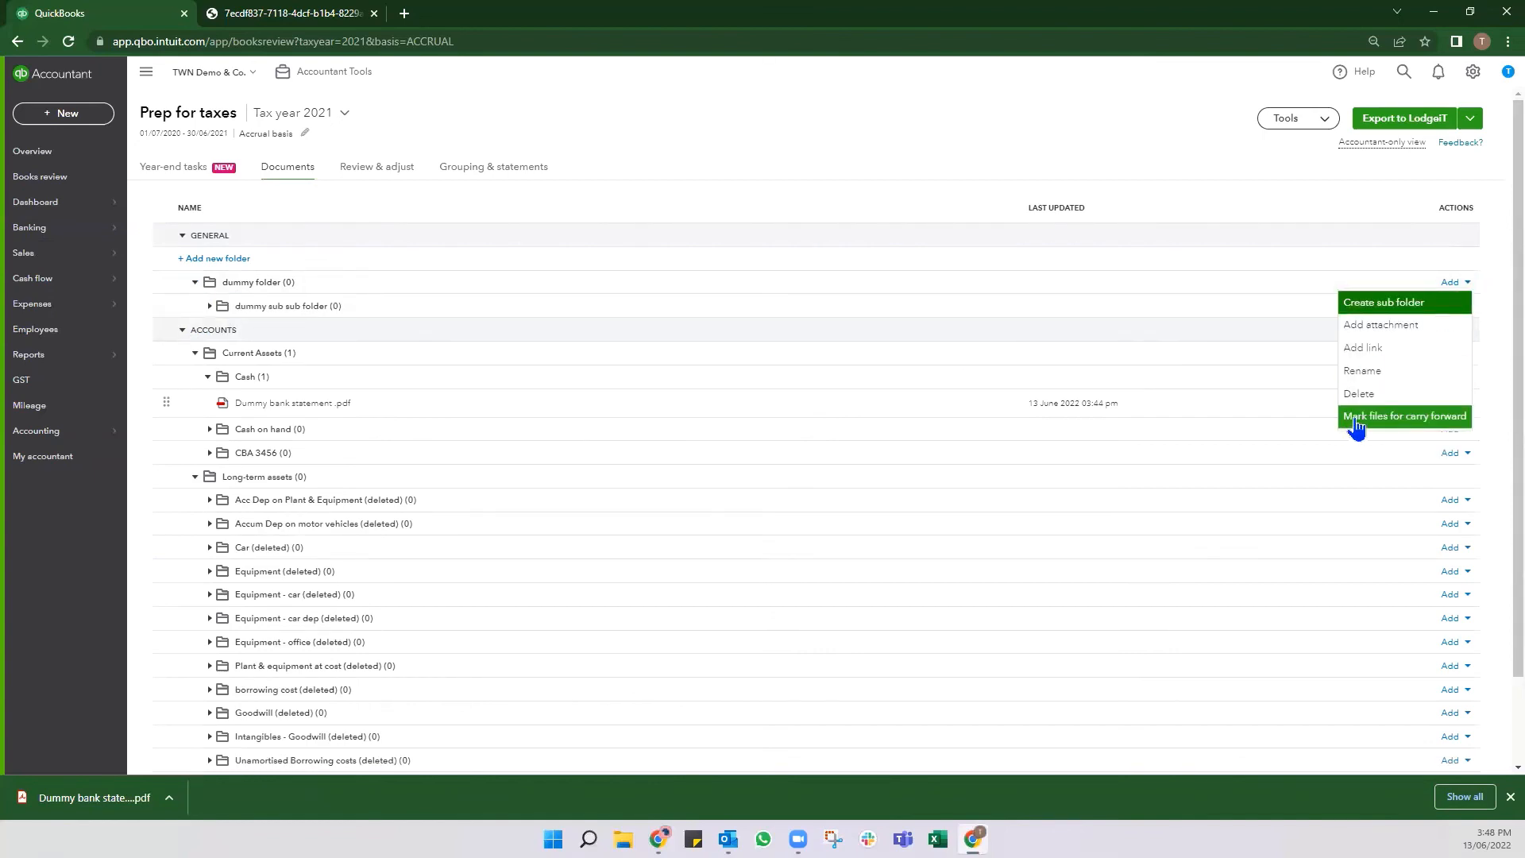
click(1355, 421)
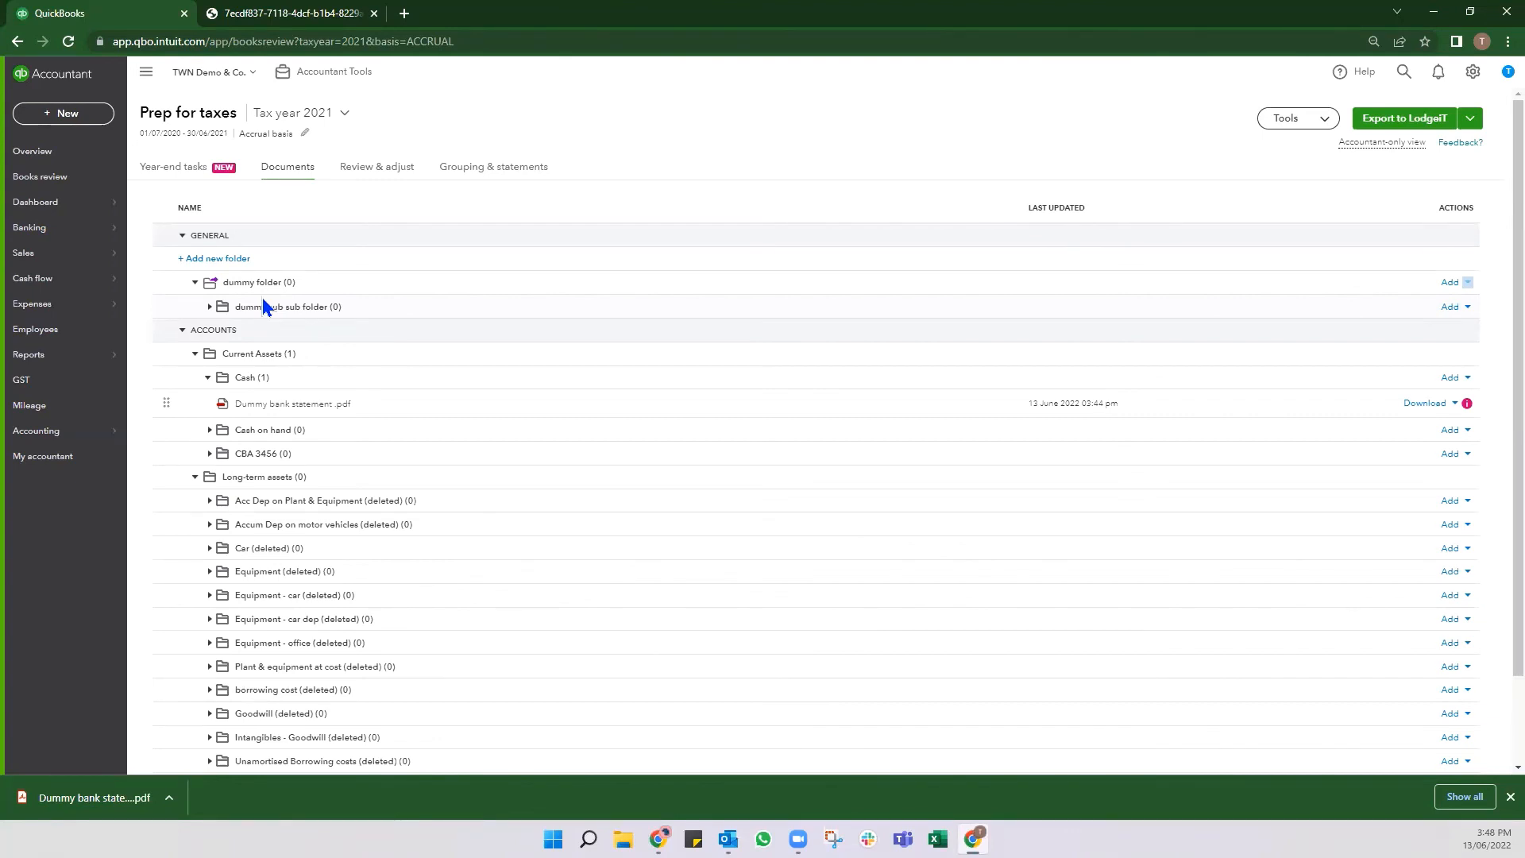
- Delete the dummy sub sub folder from dummy folder
click(1467, 307)
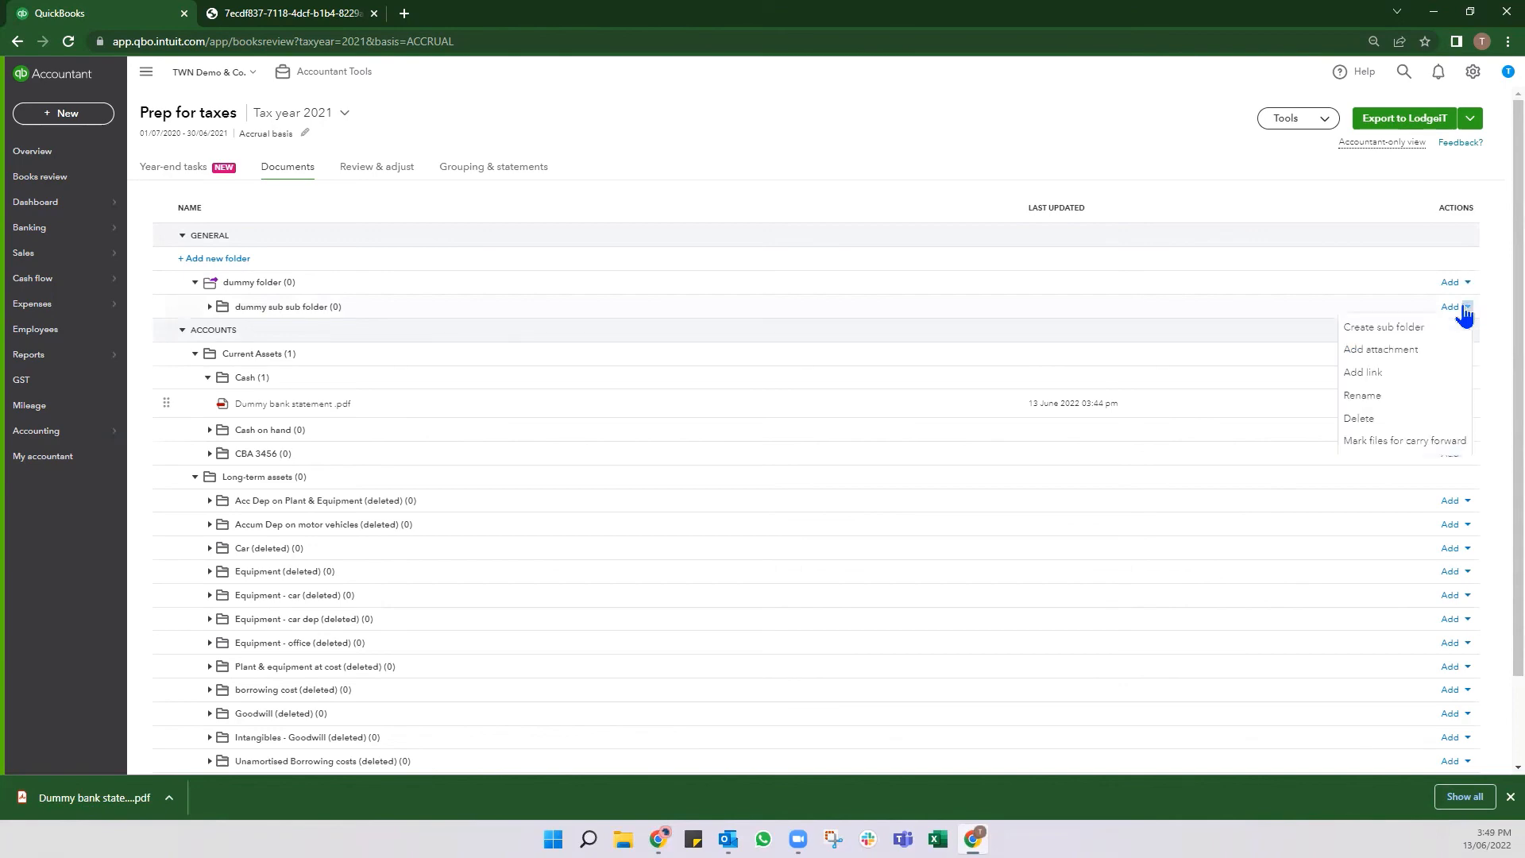
click(1372, 419)
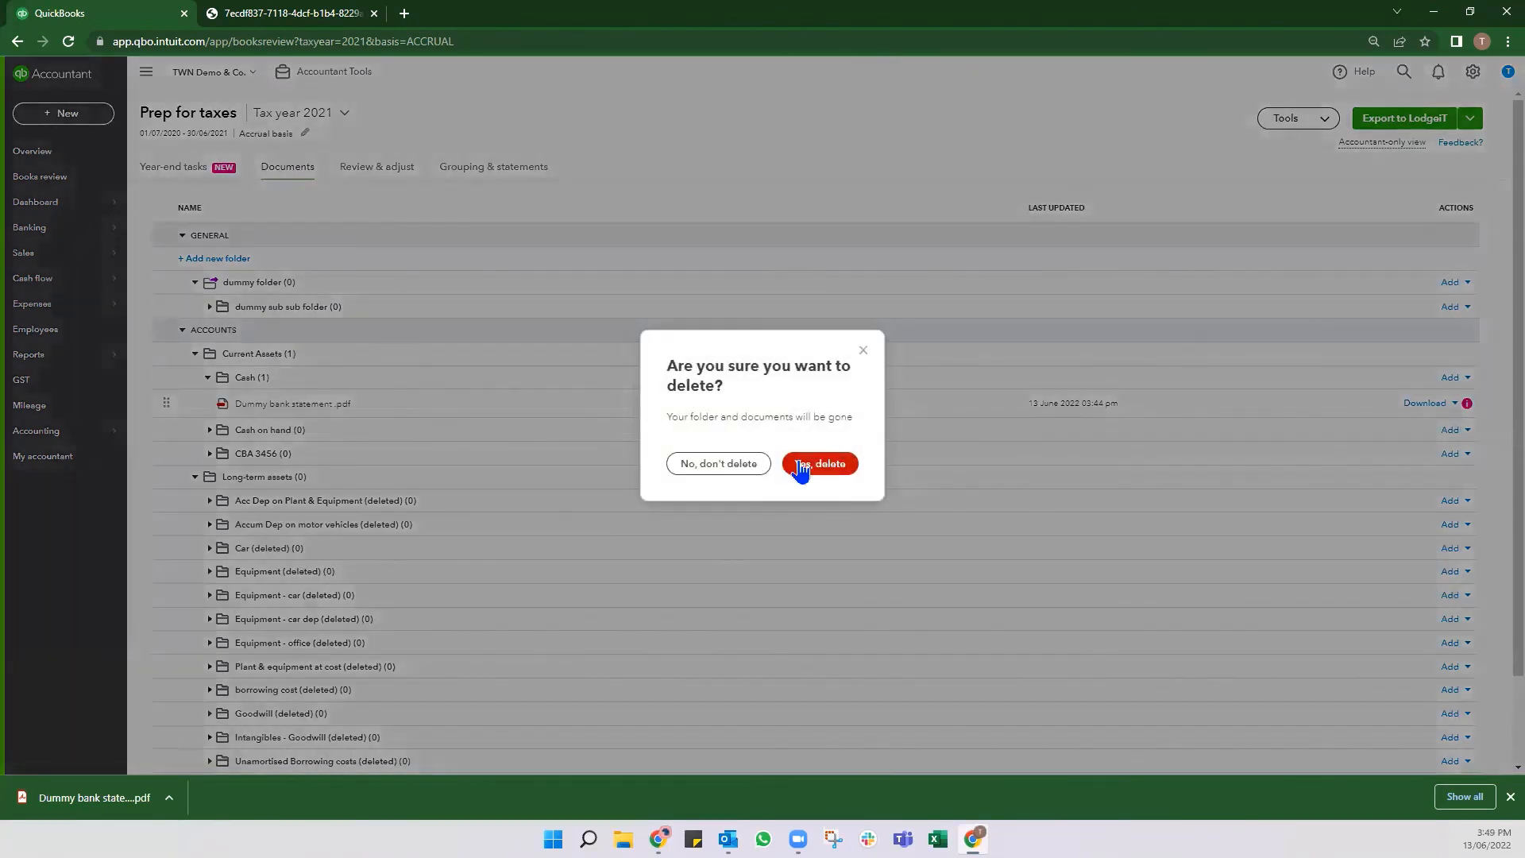
click(801, 469)
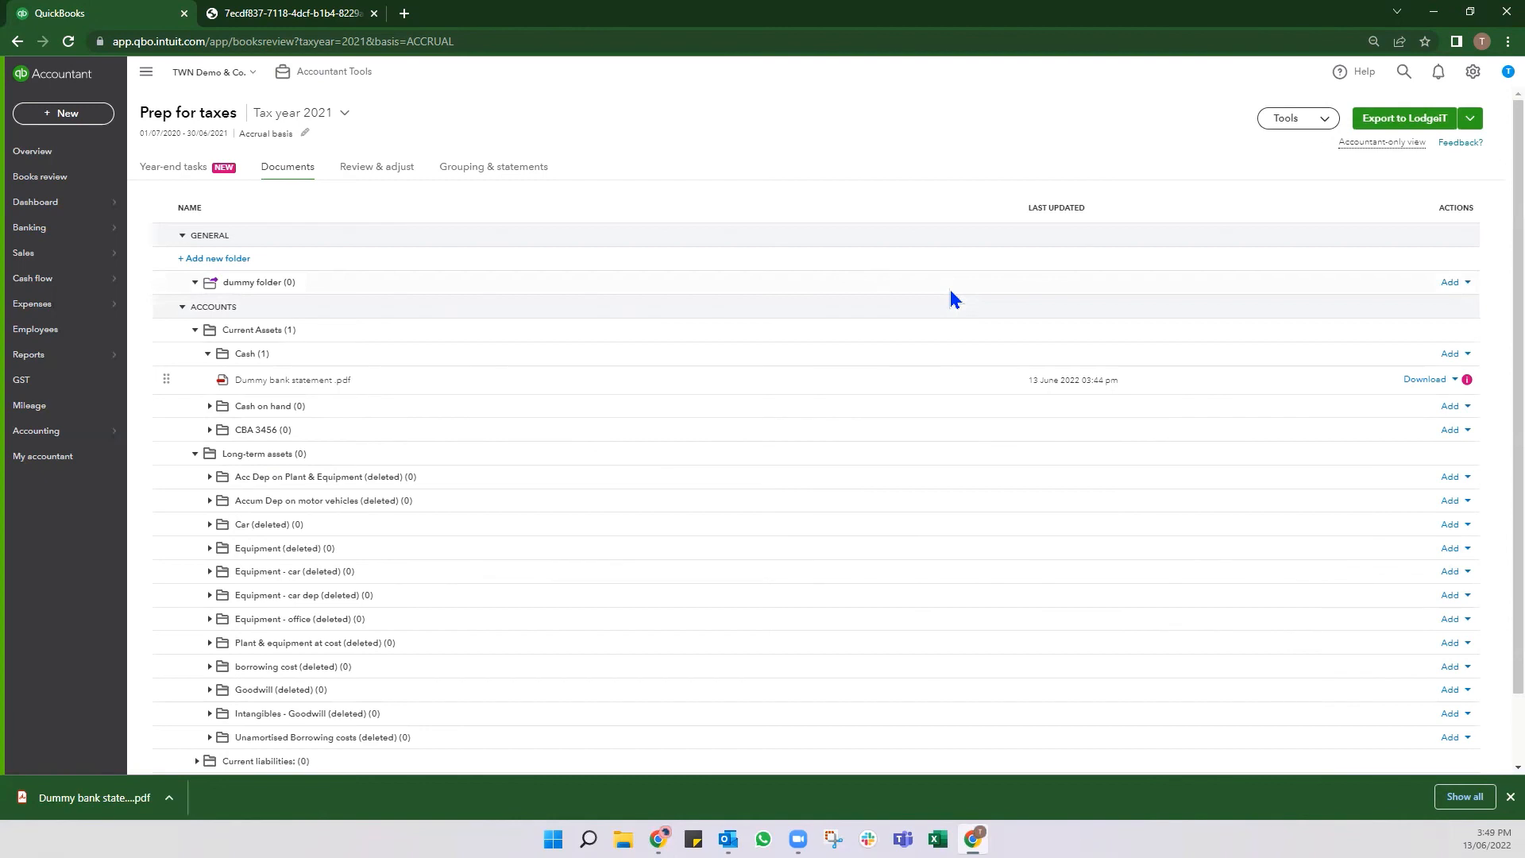
- Start downloading the tax year 2021 data as a zip file
click(1312, 127)
click(1295, 149)
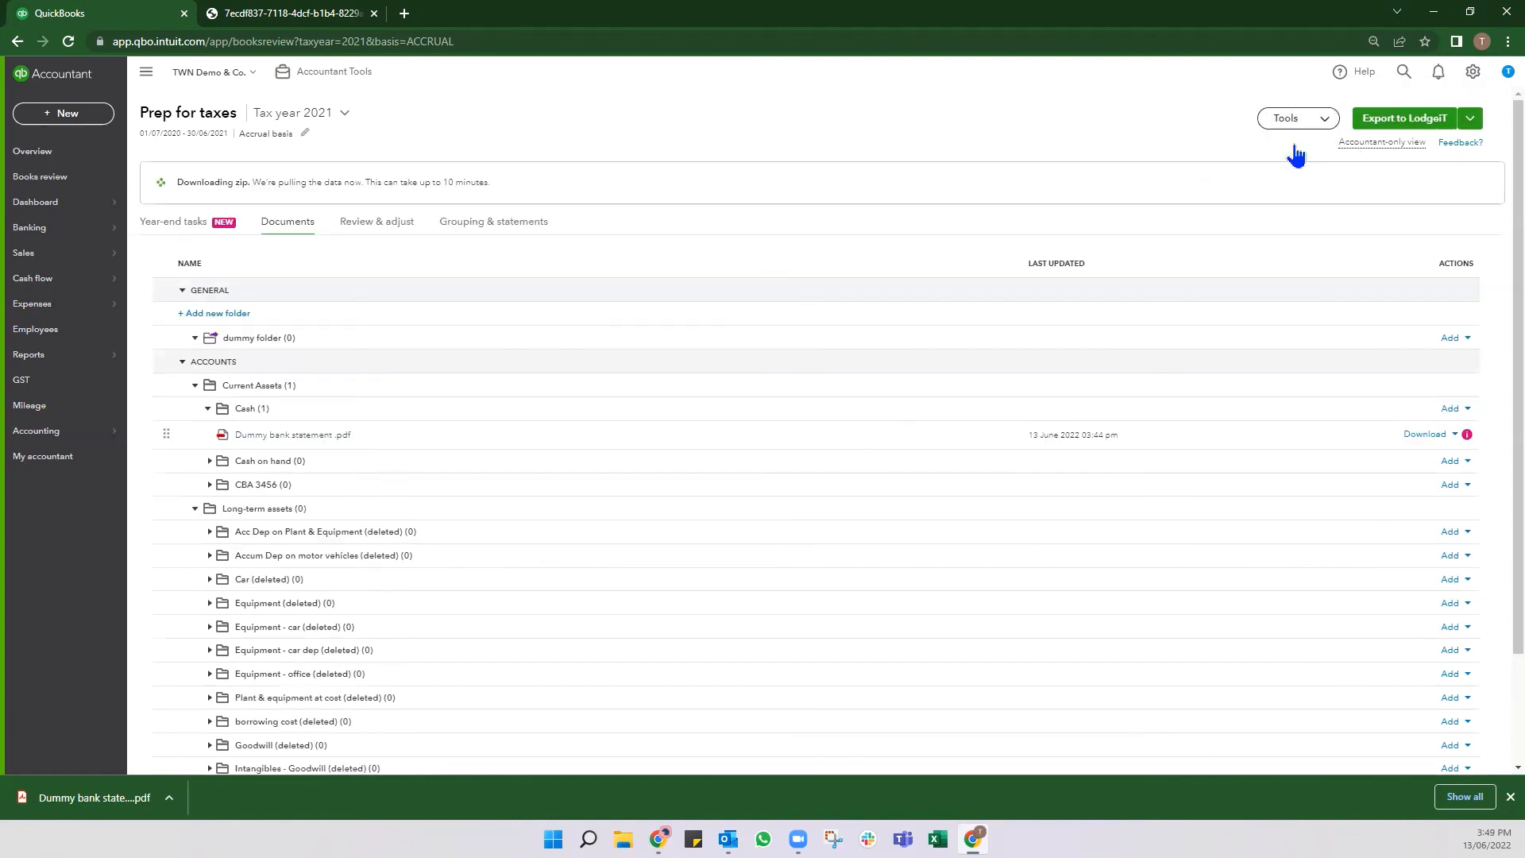